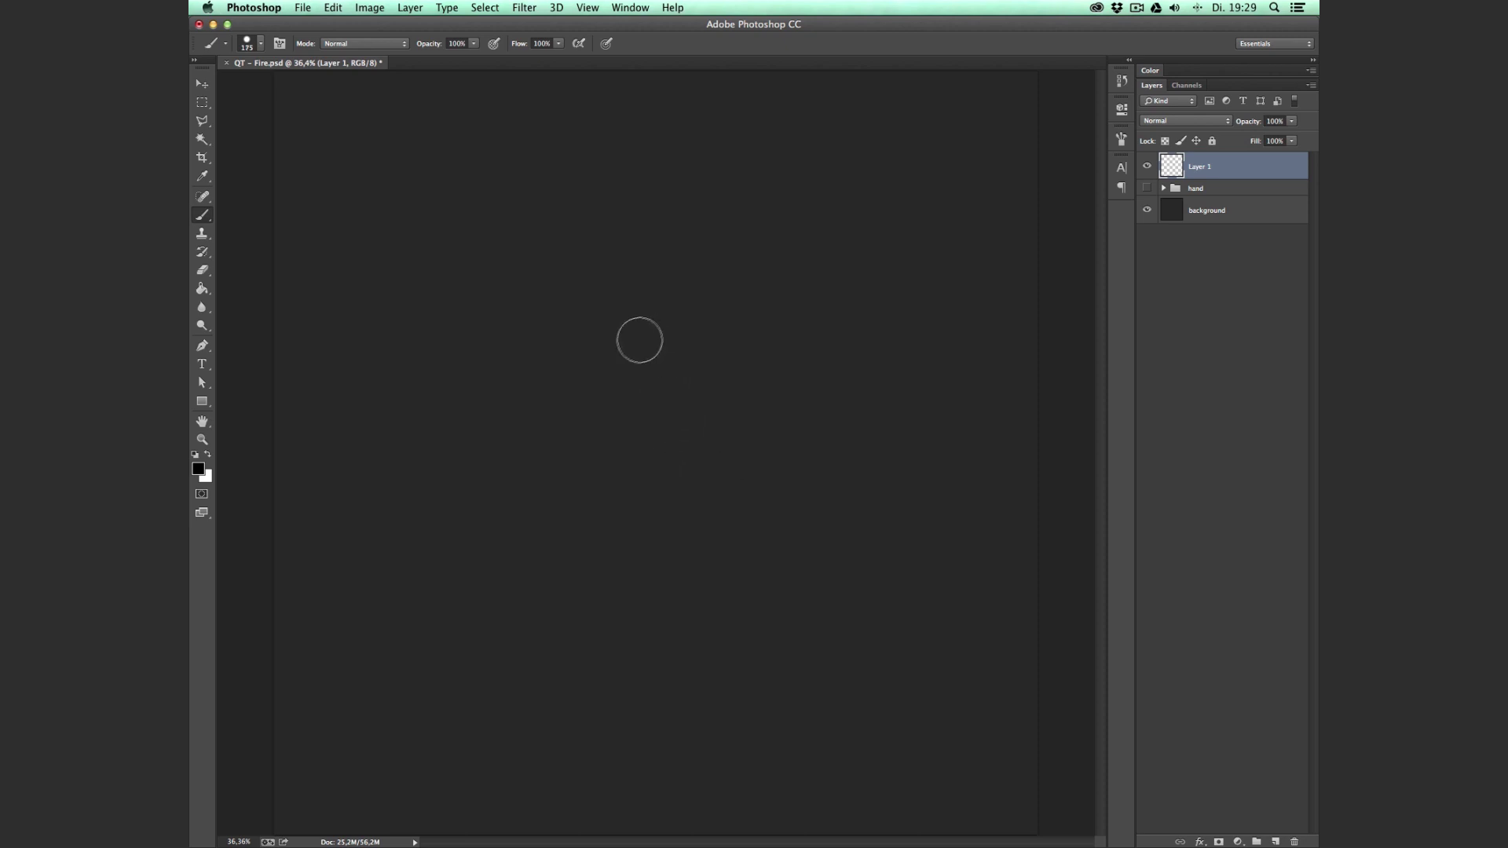
Choose a hard round brush enlarged to 333 px with 61% opacity
right_click(639, 340)
left_click(663, 425)
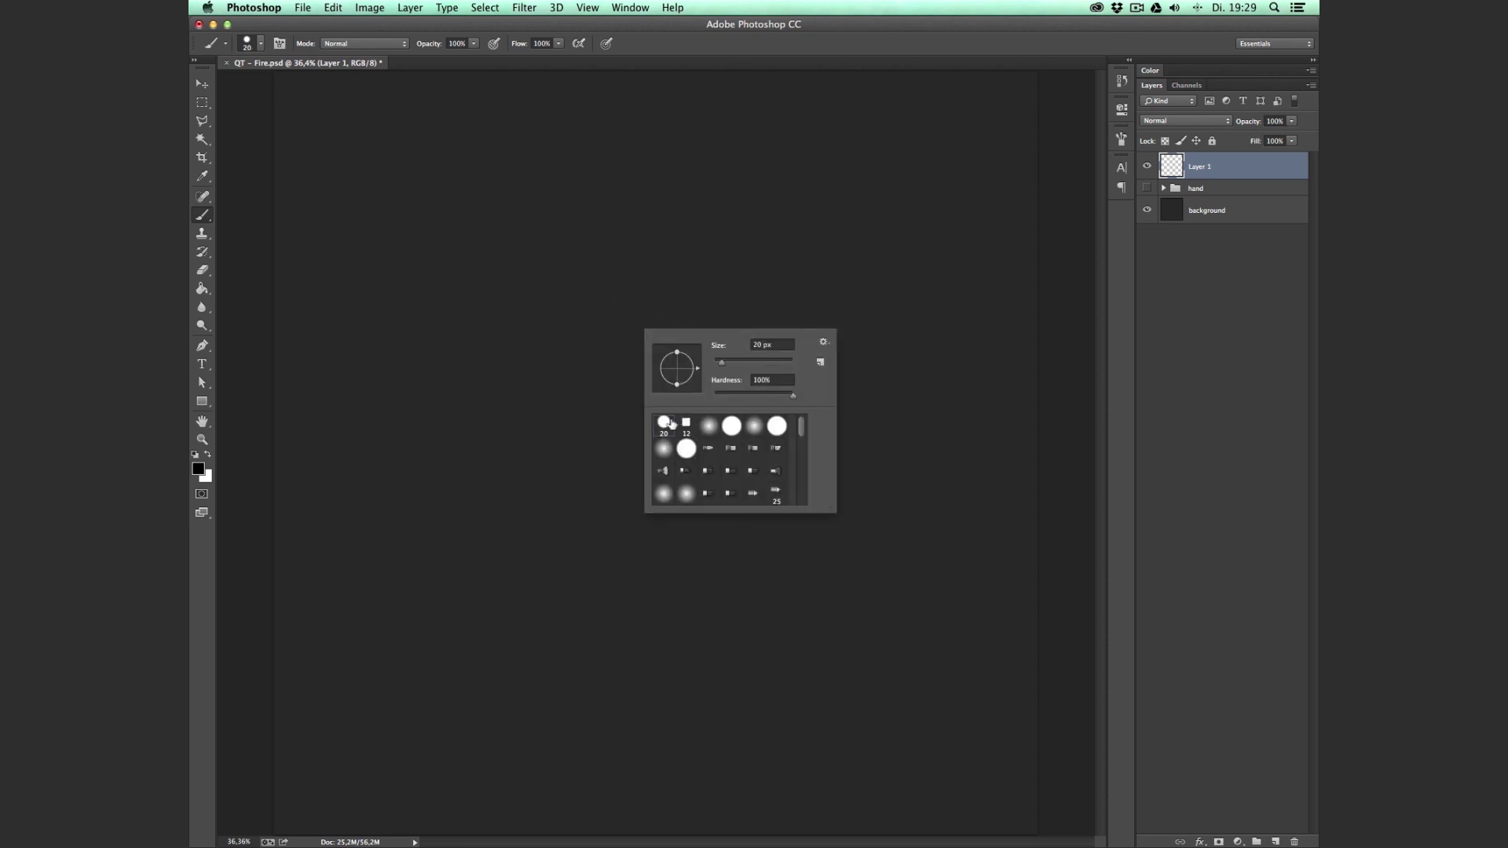
left_click_drag(737, 360, 782, 361)
left_click(474, 43)
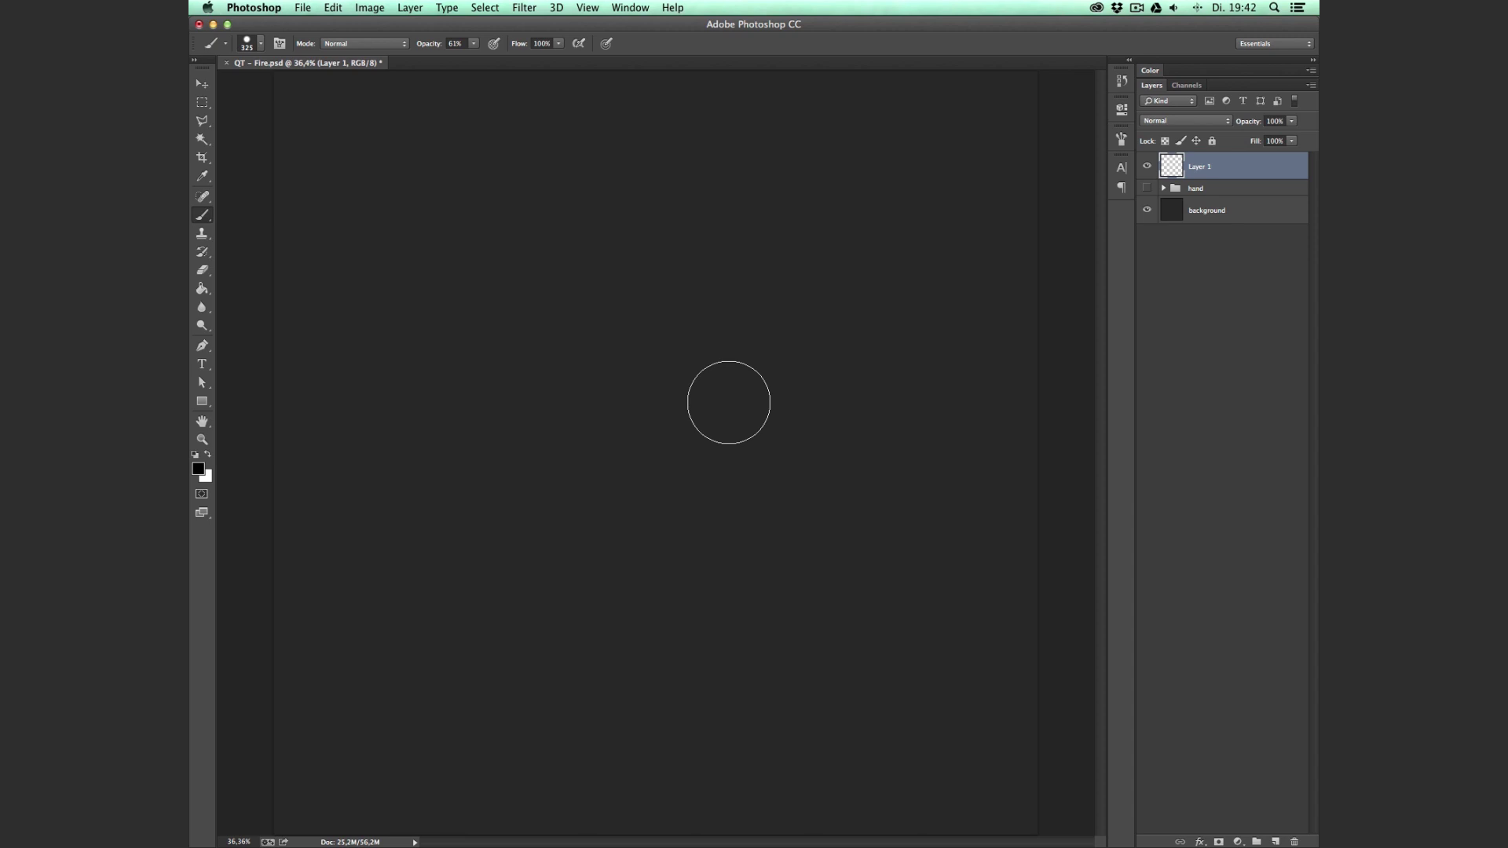
Set the foreground colour to dark orange-brown 904400
left_click(201, 469)
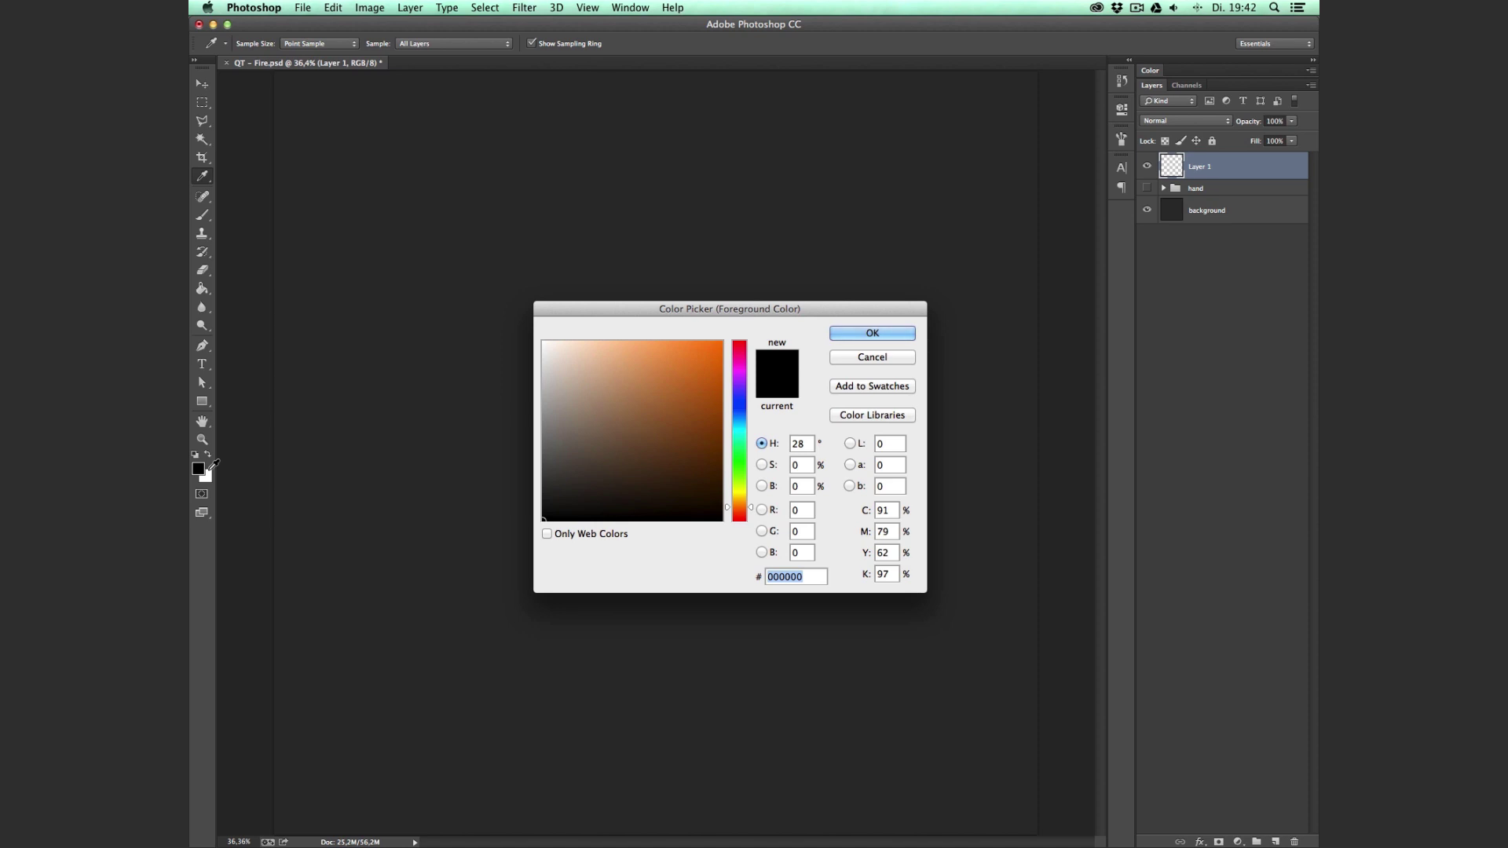
type("ff7800")
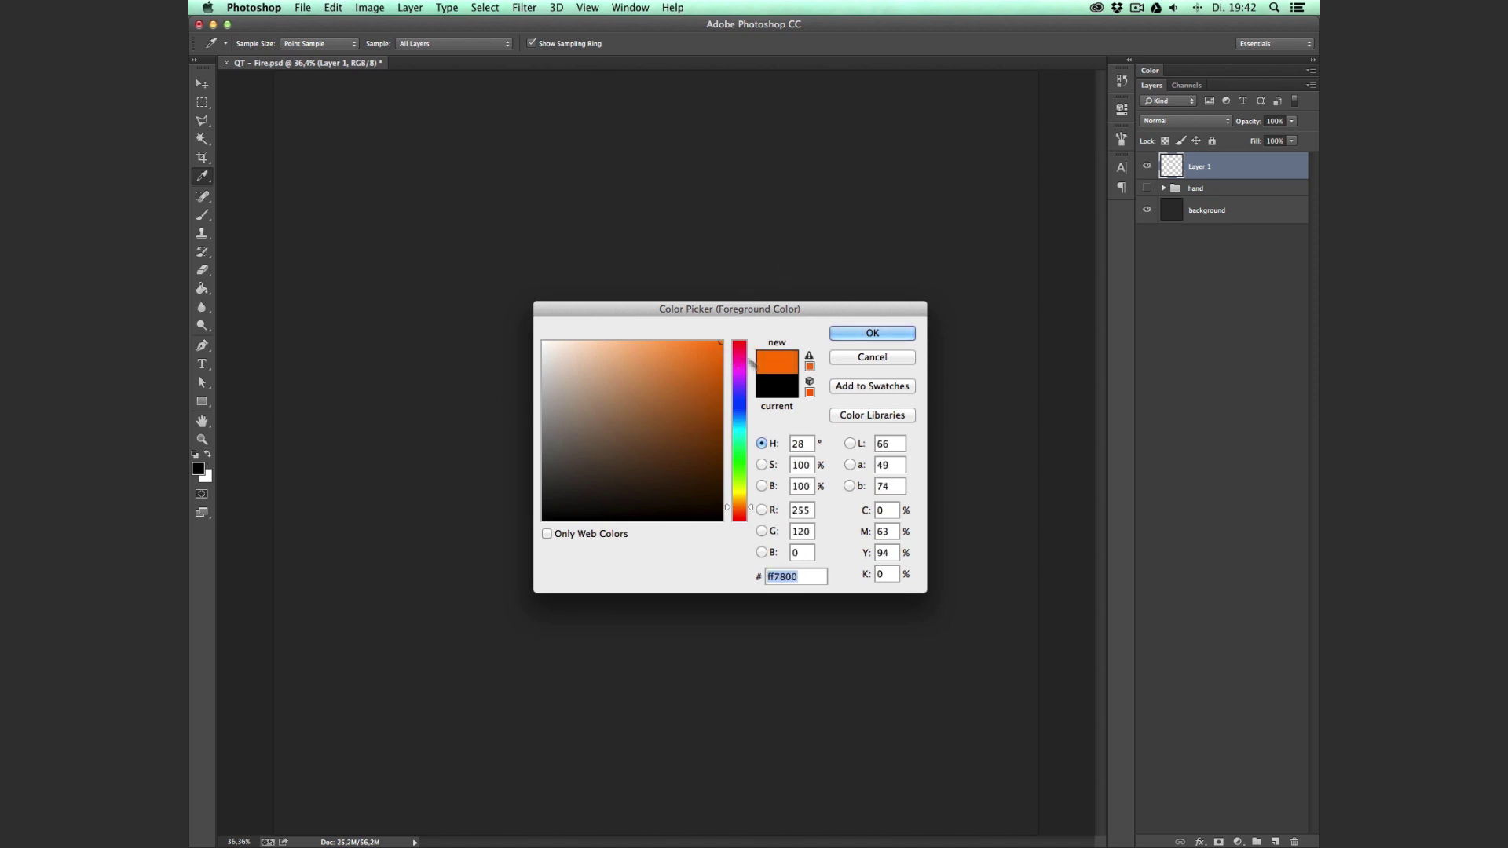
type("904400")
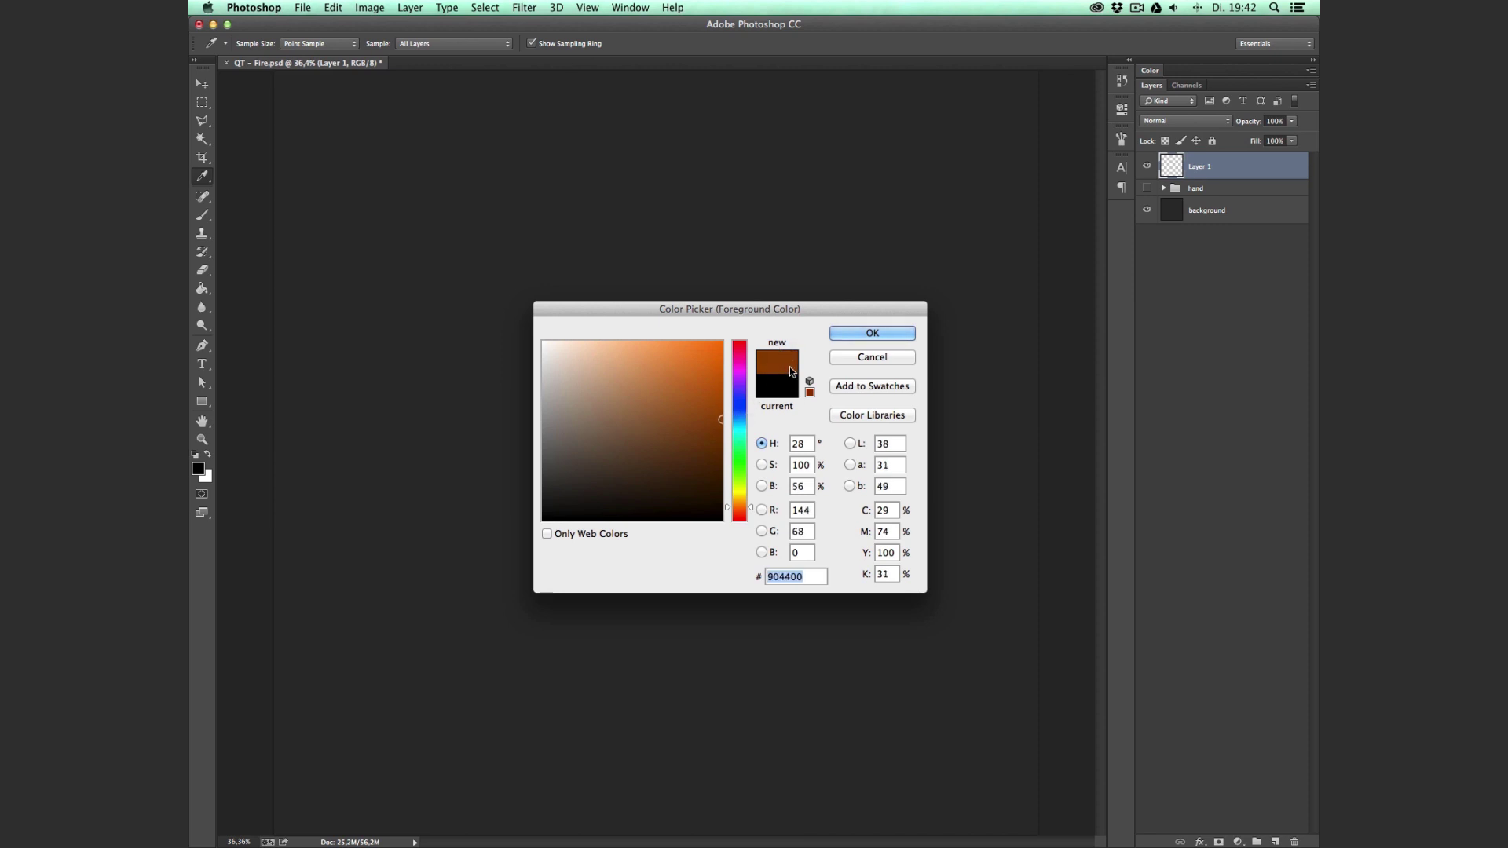
left_click(879, 339)
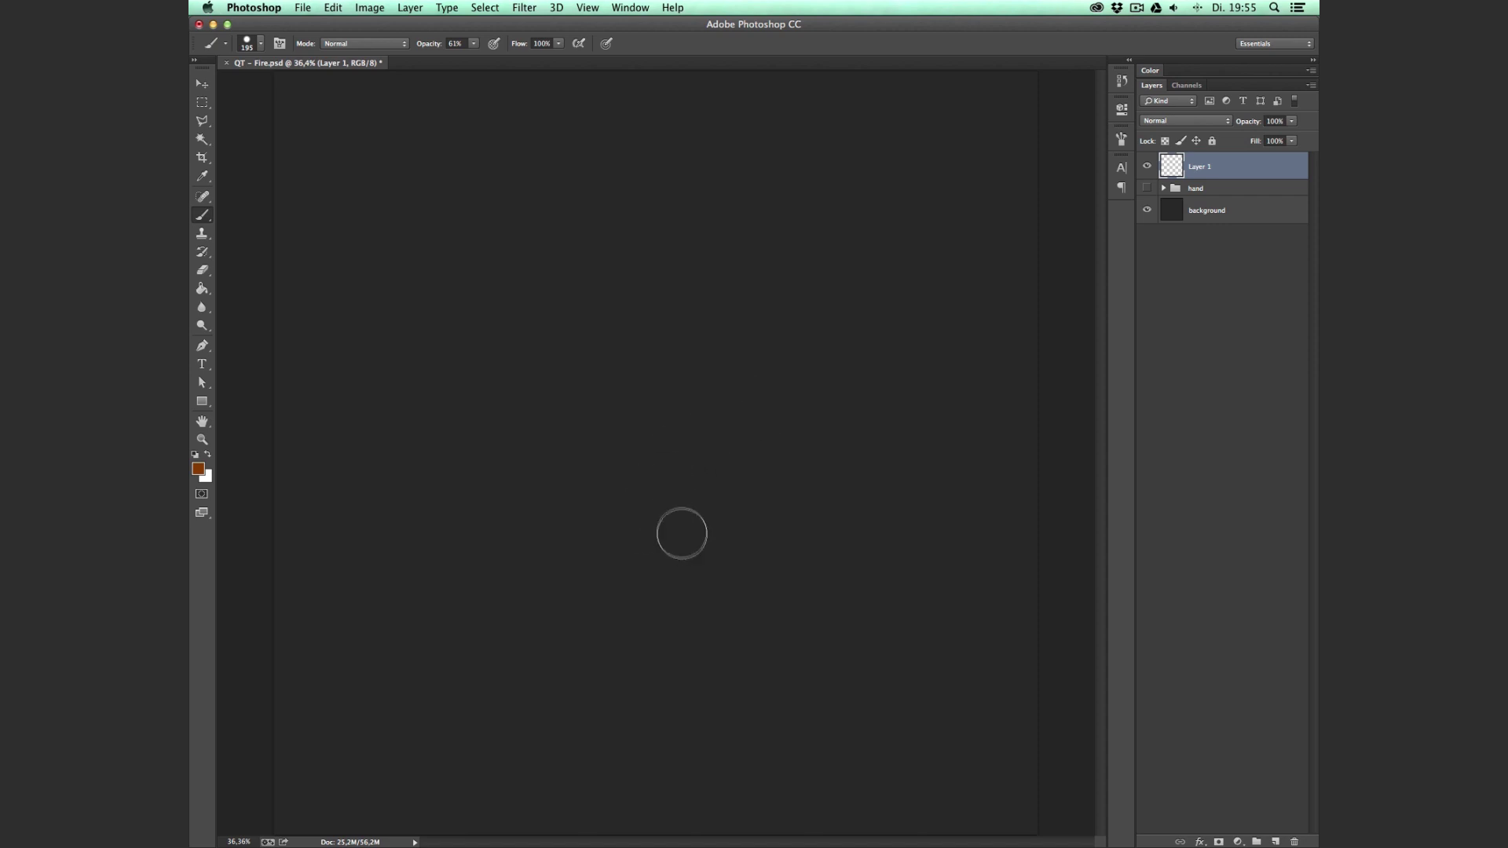
Paint a round brown base near the centre and the first curved flame tongues rising from it
left_click(638, 510)
mouse_move(647, 527)
left_mouse_down()
mouse_move(690, 518)
mouse_move(668, 512)
left_mouse_up()
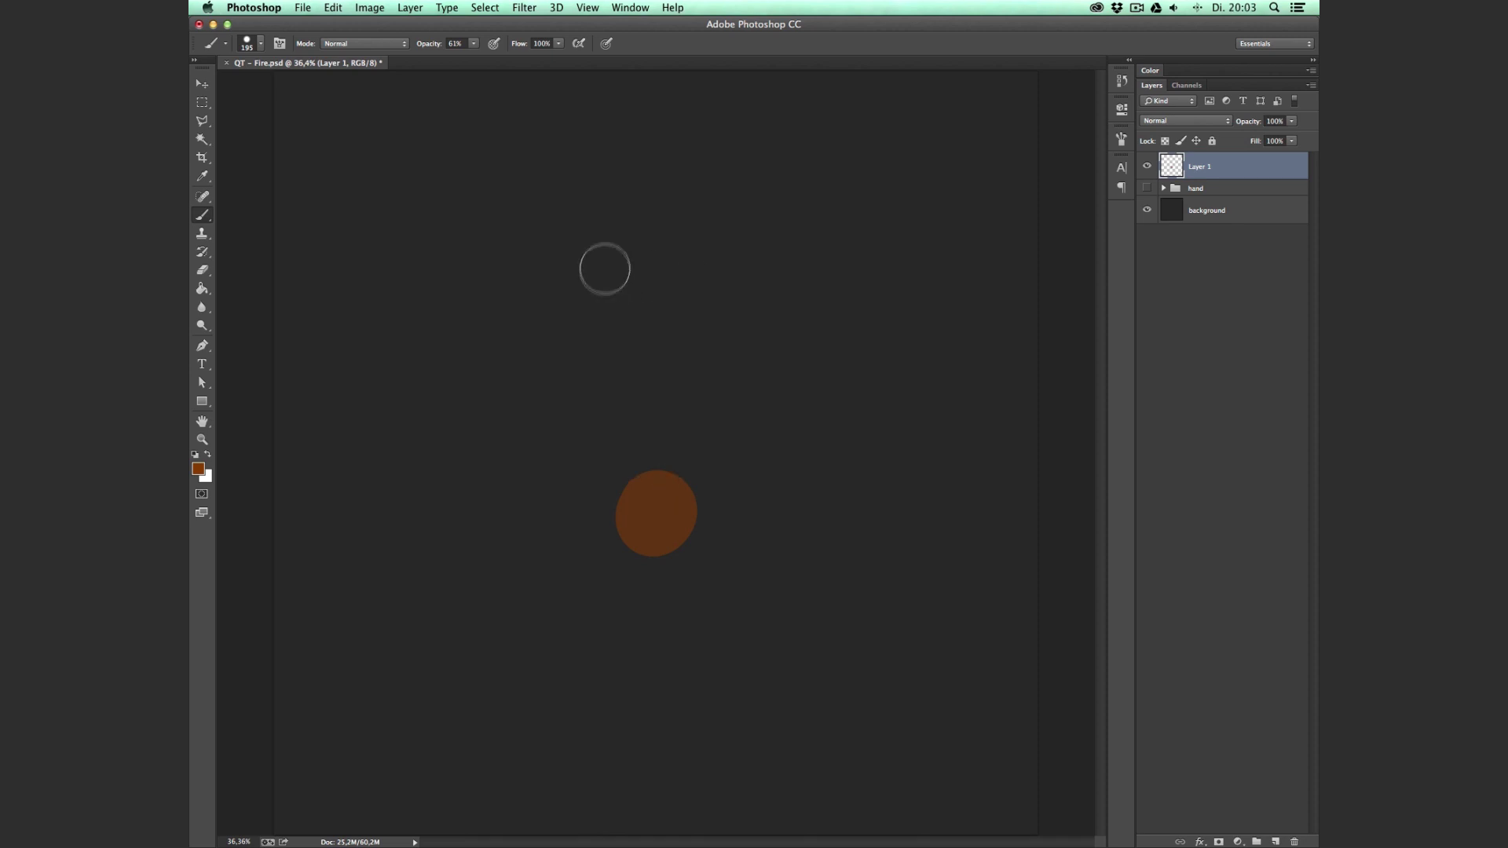
mouse_move(588, 265)
left_mouse_down()
mouse_move(630, 358)
mouse_move(634, 489)
left_mouse_up()
mouse_move(655, 240)
left_mouse_down()
mouse_move(675, 267)
mouse_move(664, 511)
left_mouse_up()
mouse_move(706, 207)
left_mouse_down()
mouse_move(714, 267)
mouse_move(656, 464)
left_mouse_up()
mouse_move(765, 297)
left_mouse_down()
mouse_move(762, 335)
mouse_move(676, 465)
left_mouse_up()
left_click_drag(579, 311, 620, 503)
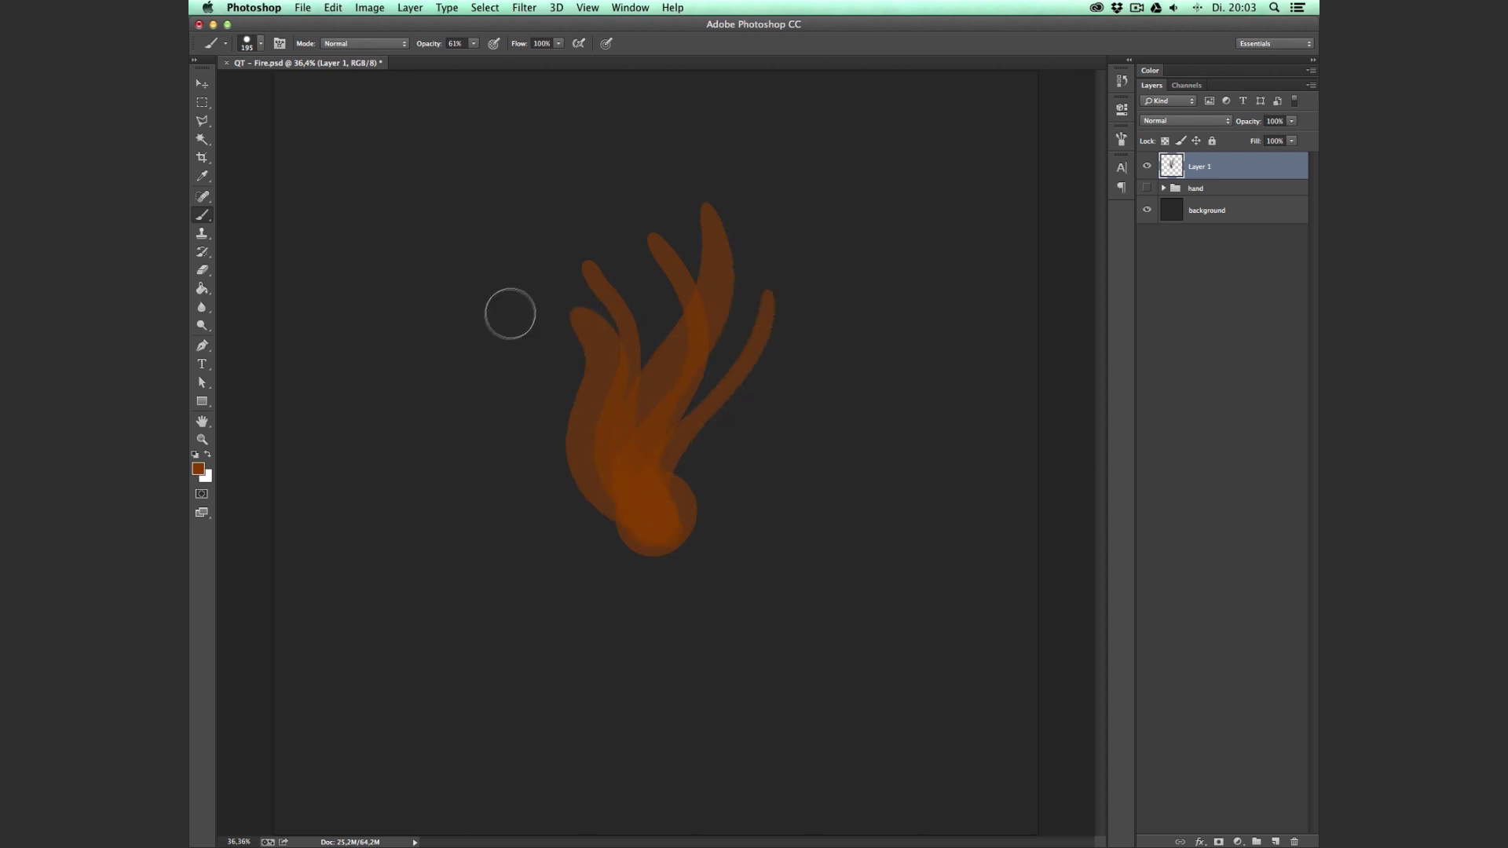
Add more flame tongues on the left, middle and right, plus a thin lower-right tendril
mouse_move(502, 362)
left_mouse_down()
mouse_move(551, 444)
mouse_move(656, 542)
left_mouse_up()
mouse_move(726, 333)
left_mouse_down()
mouse_move(709, 466)
mouse_move(675, 503)
left_mouse_up()
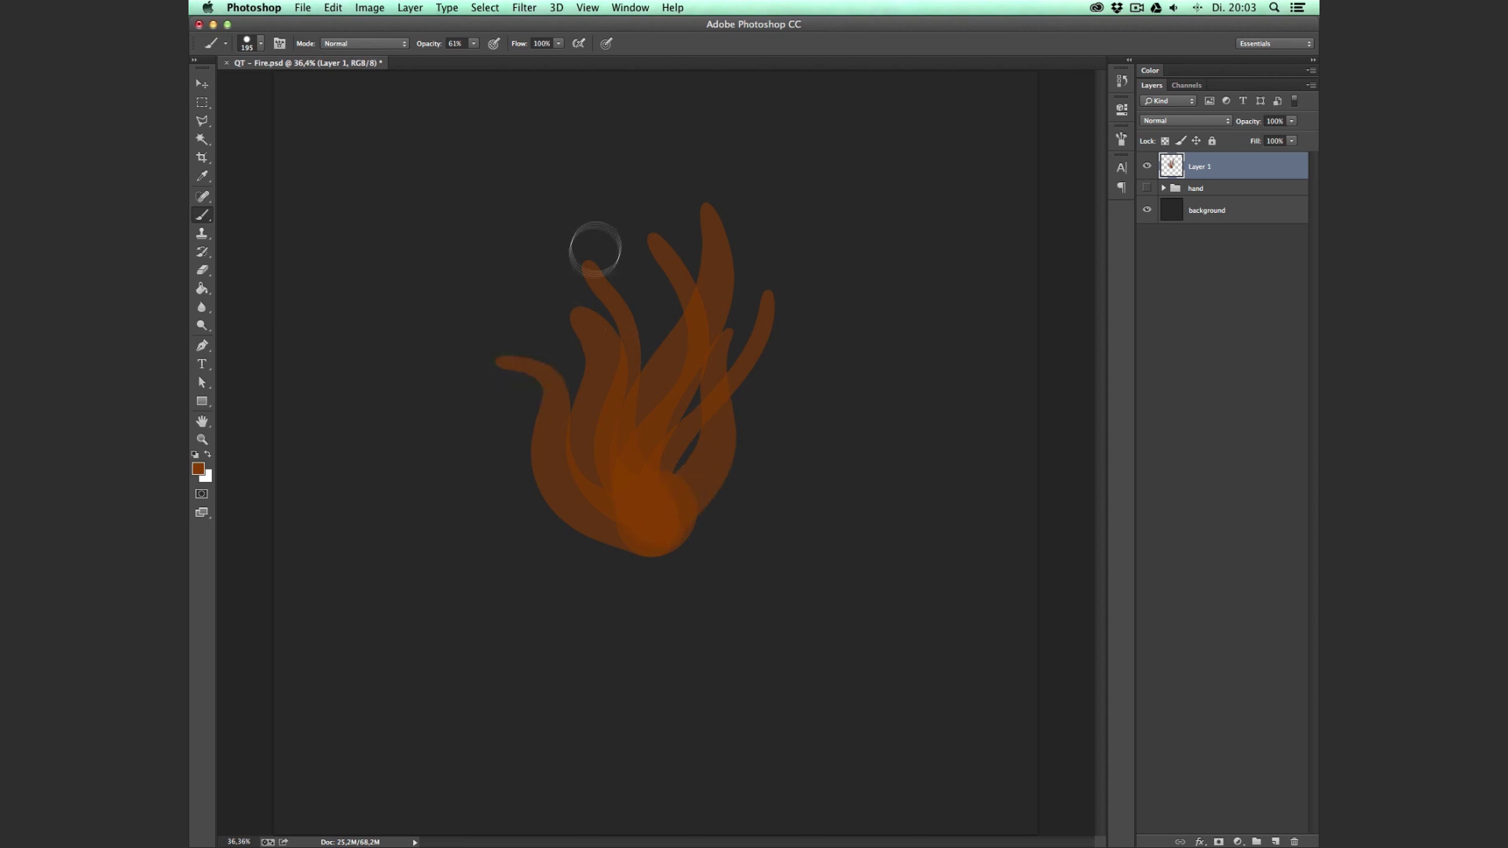
left_click_drag(638, 271, 683, 353)
mouse_move(765, 259)
left_mouse_down()
mouse_move(681, 530)
mouse_move(666, 529)
mouse_move(801, 330)
left_mouse_up()
left_click_drag(794, 219, 734, 427)
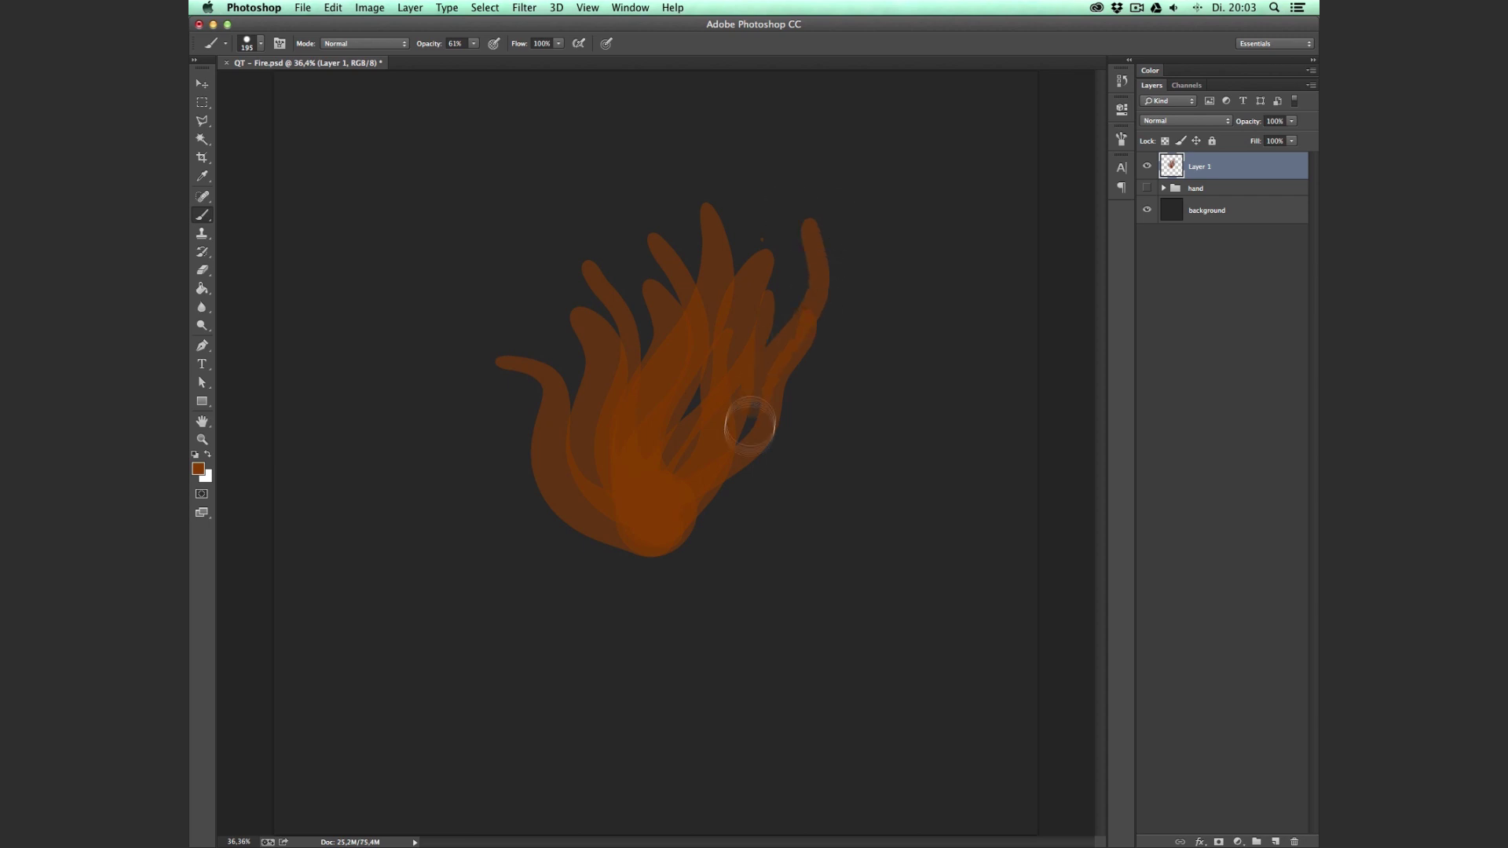
mouse_move(525, 267)
left_mouse_down()
mouse_move(549, 303)
mouse_move(566, 409)
left_mouse_up()
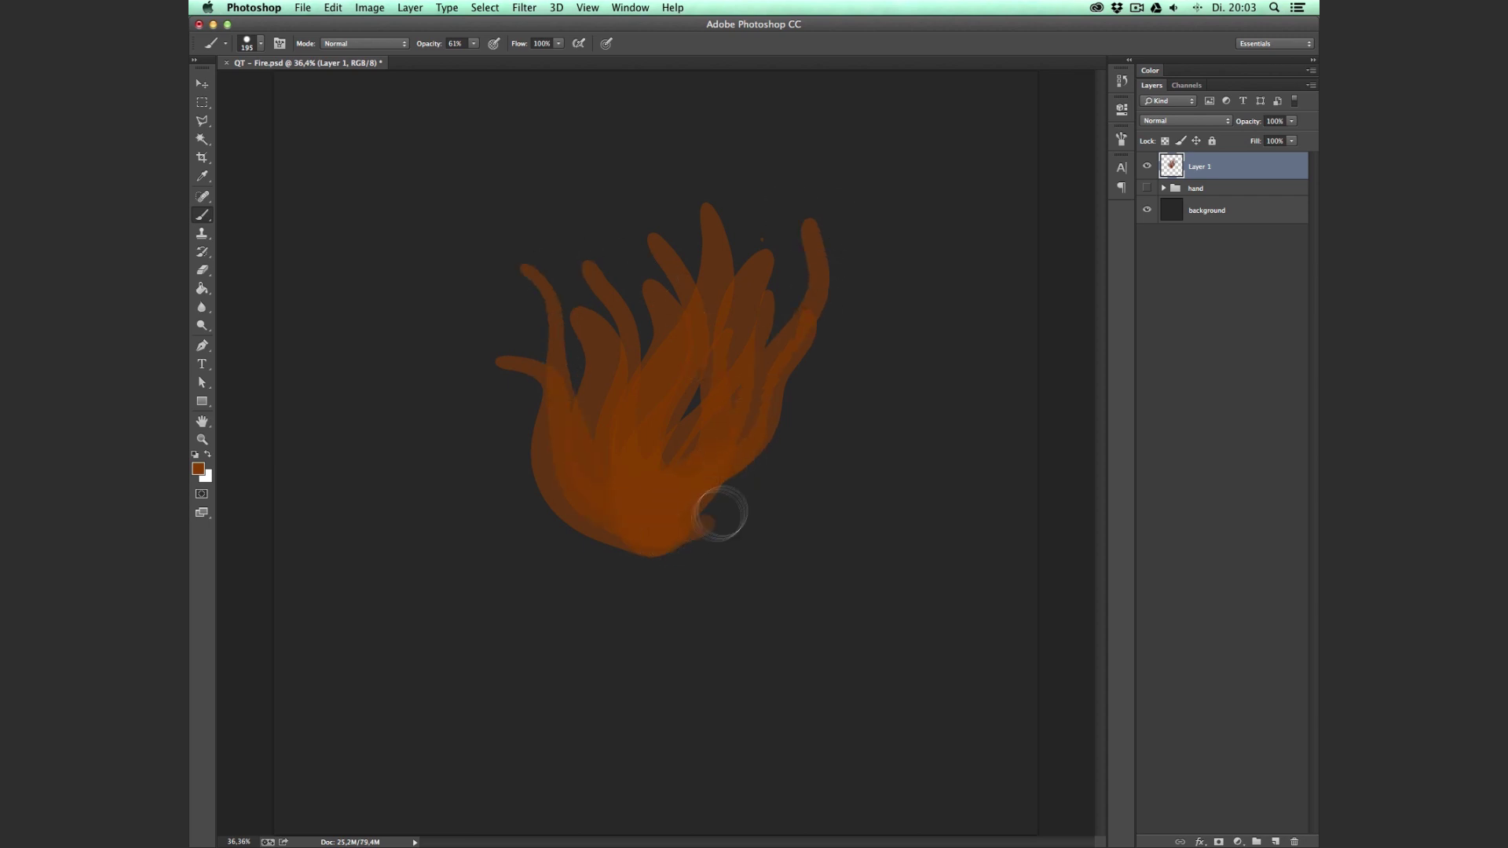
left_click_drag(720, 508, 820, 376)
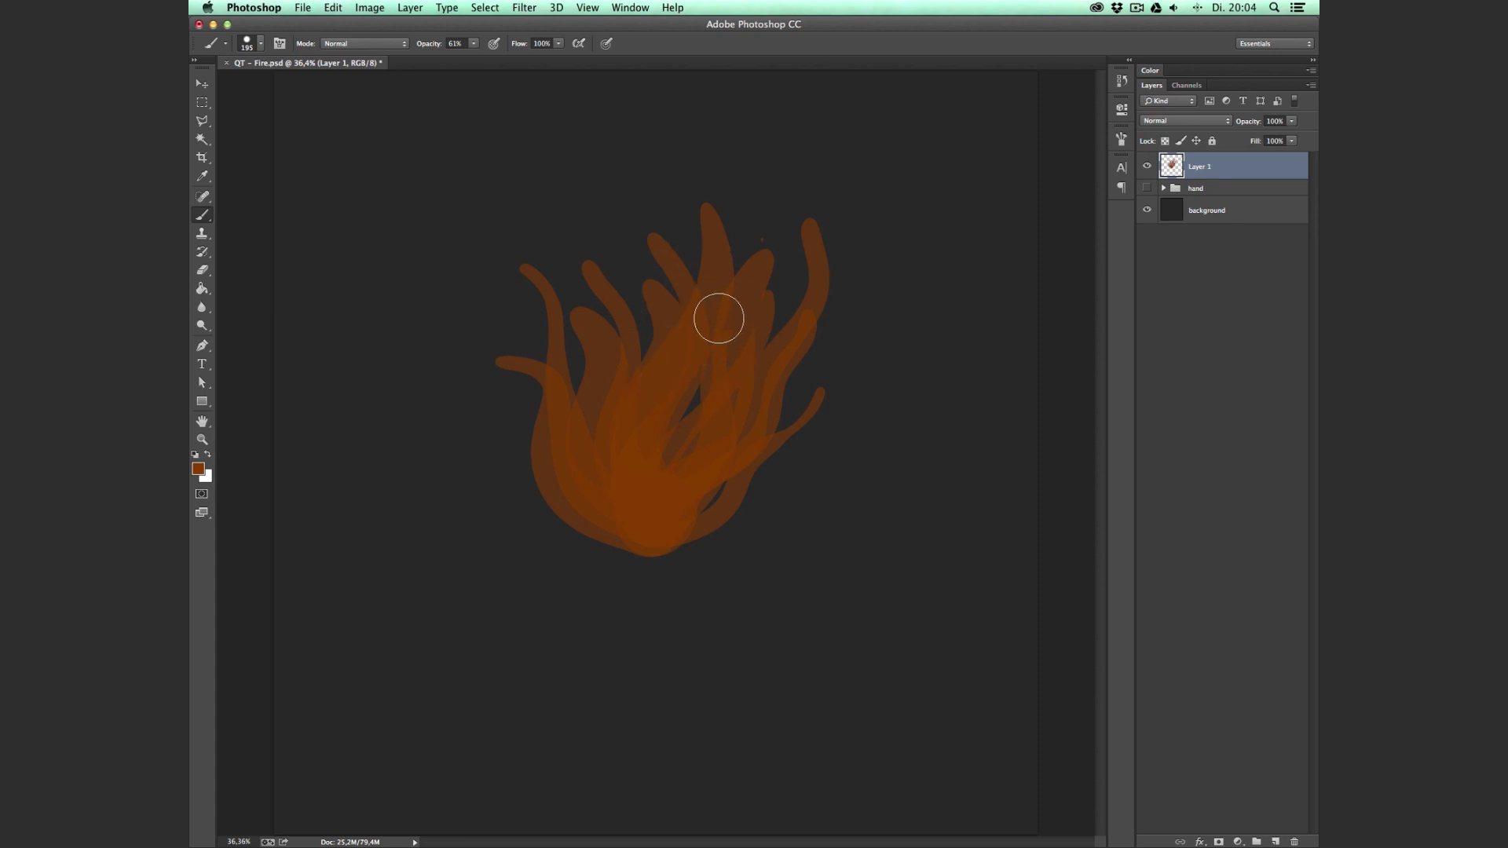
Apply a Gaussian Blur of about 10 pixels radius to the flame on Layer 1
left_click(528, 9)
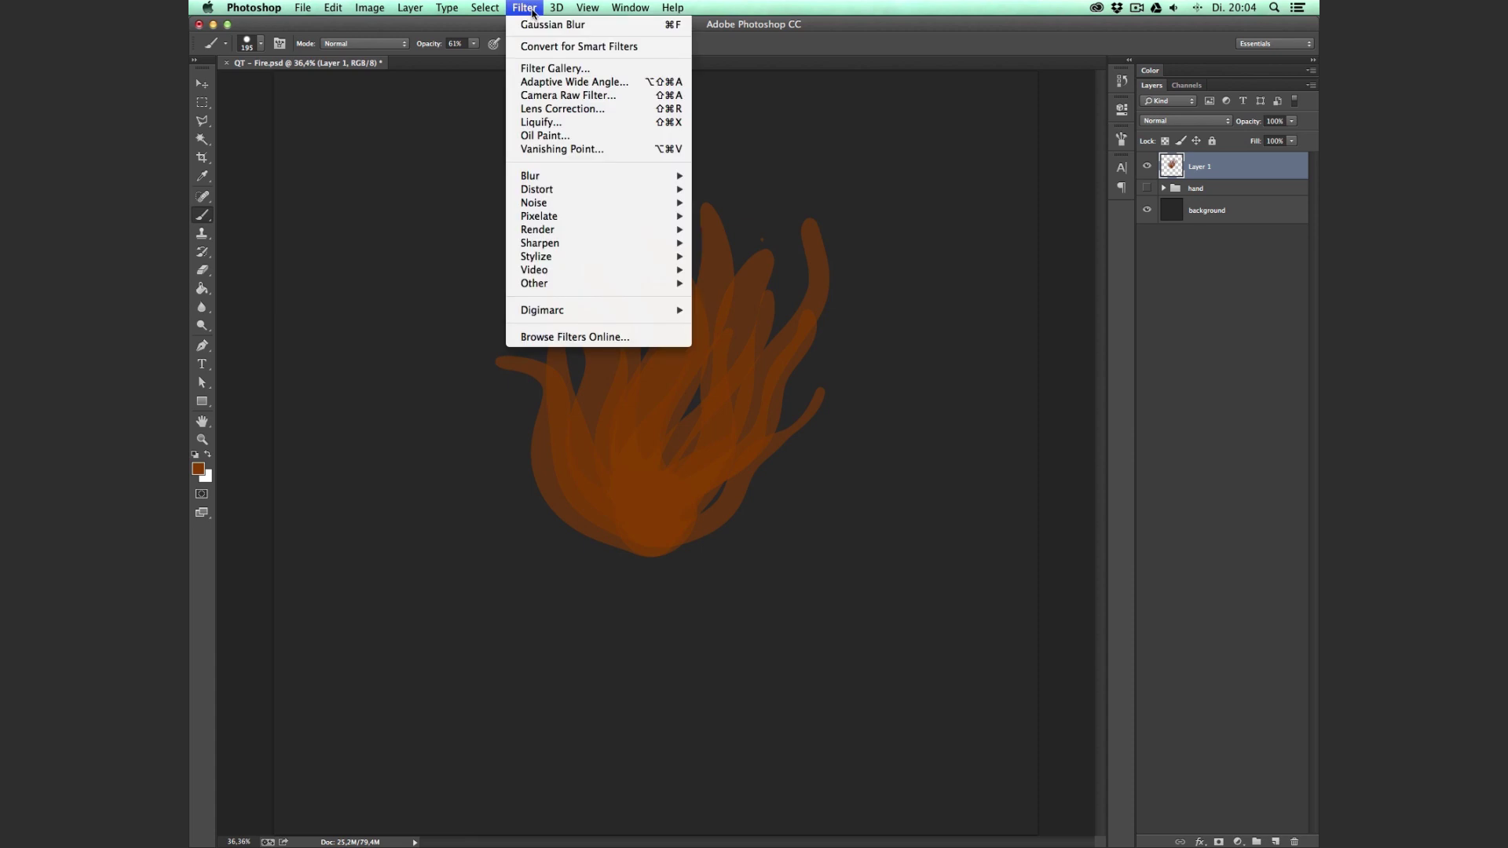
mouse_move(562, 176)
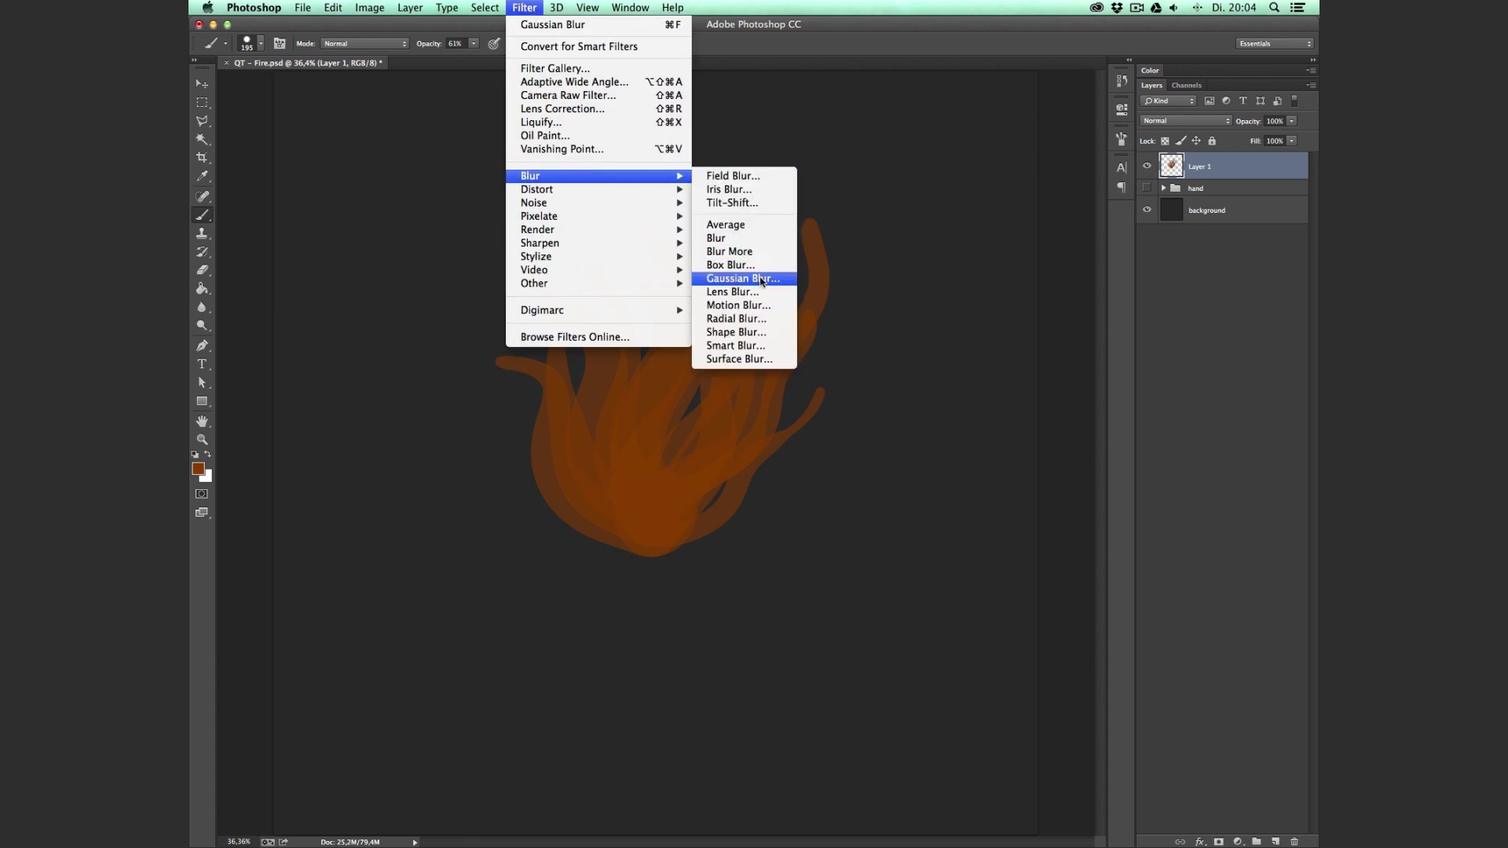
left_click(765, 280)
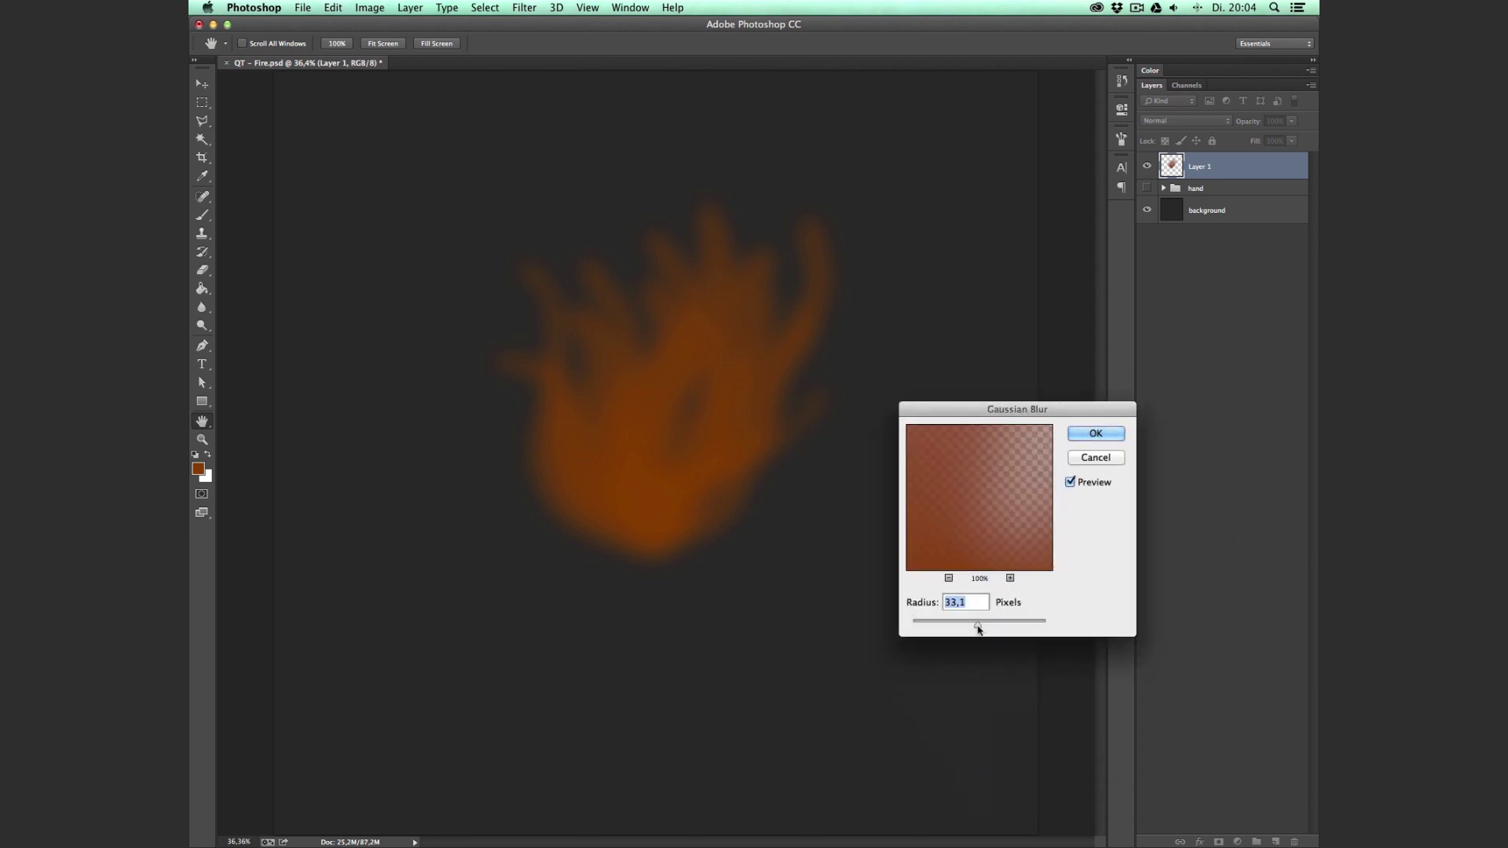
left_click_drag(978, 629, 959, 628)
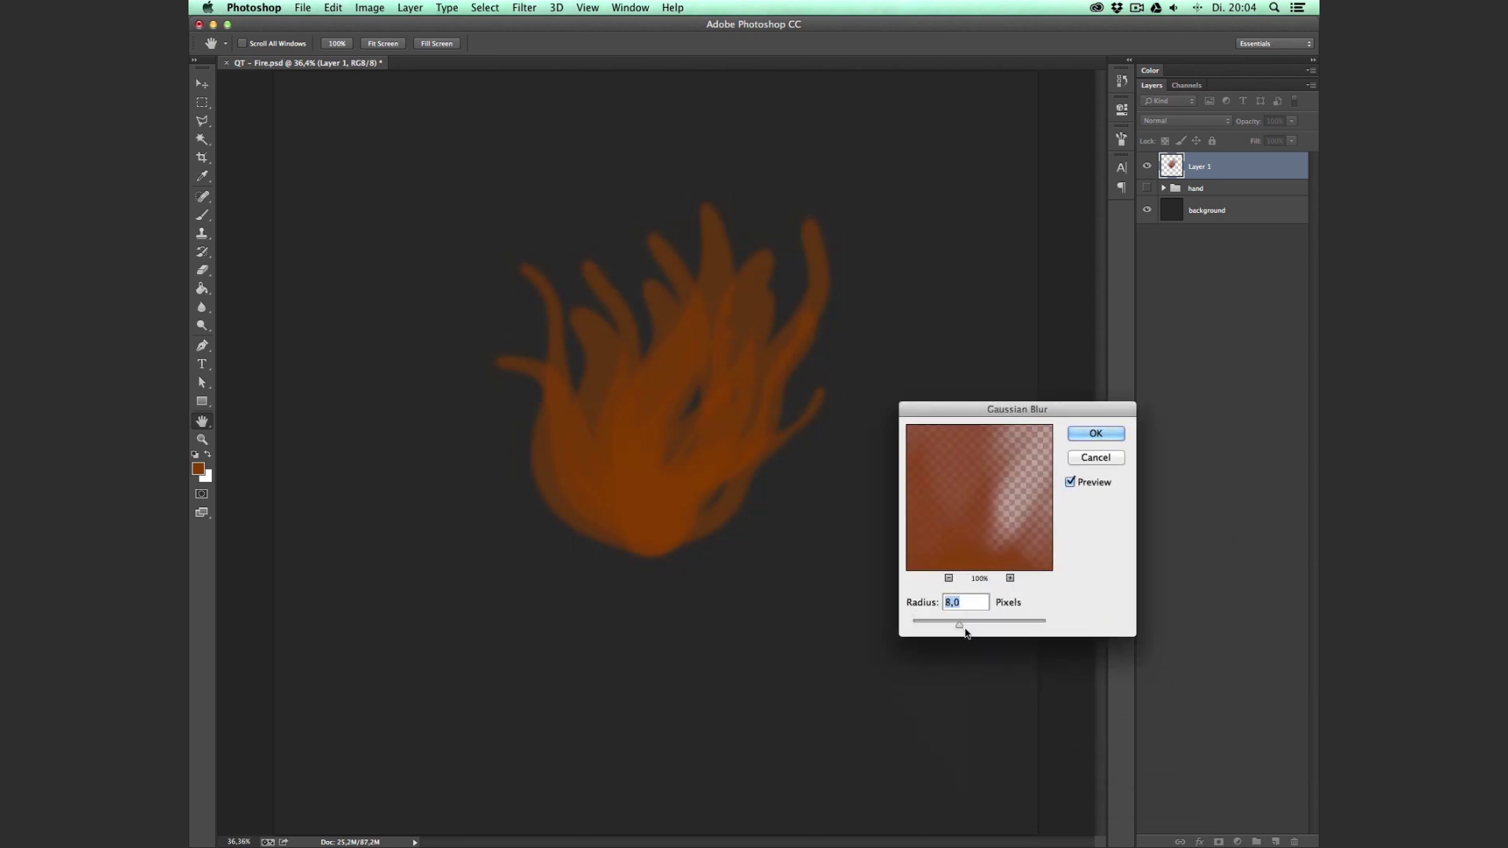
mouse_move(964, 628)
left_mouse_down()
mouse_move(1013, 625)
mouse_move(971, 627)
left_mouse_up()
left_click(1093, 434)
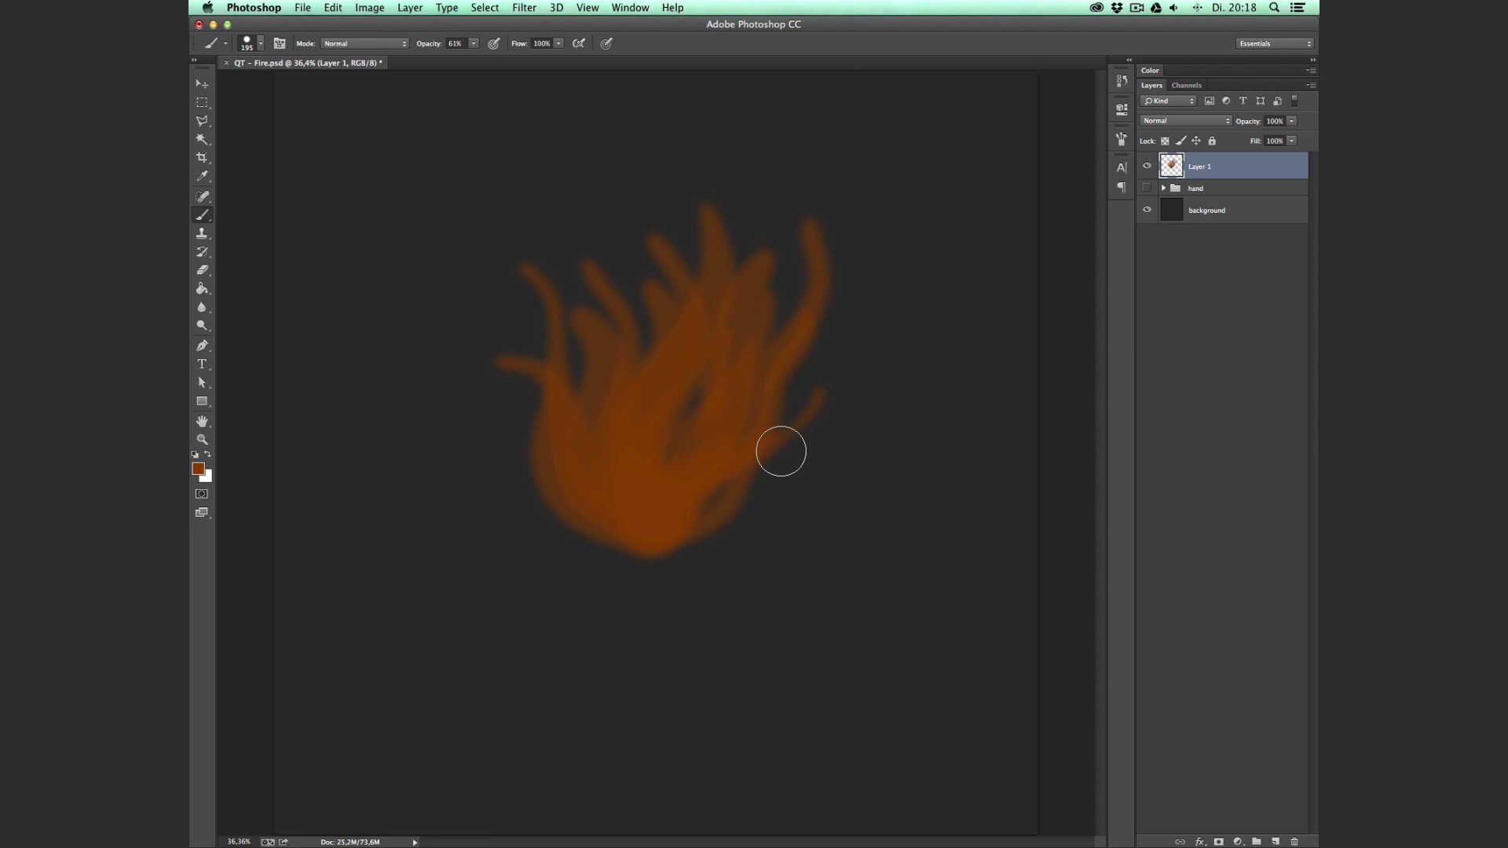
left_click(524, 7)
mouse_move(565, 191)
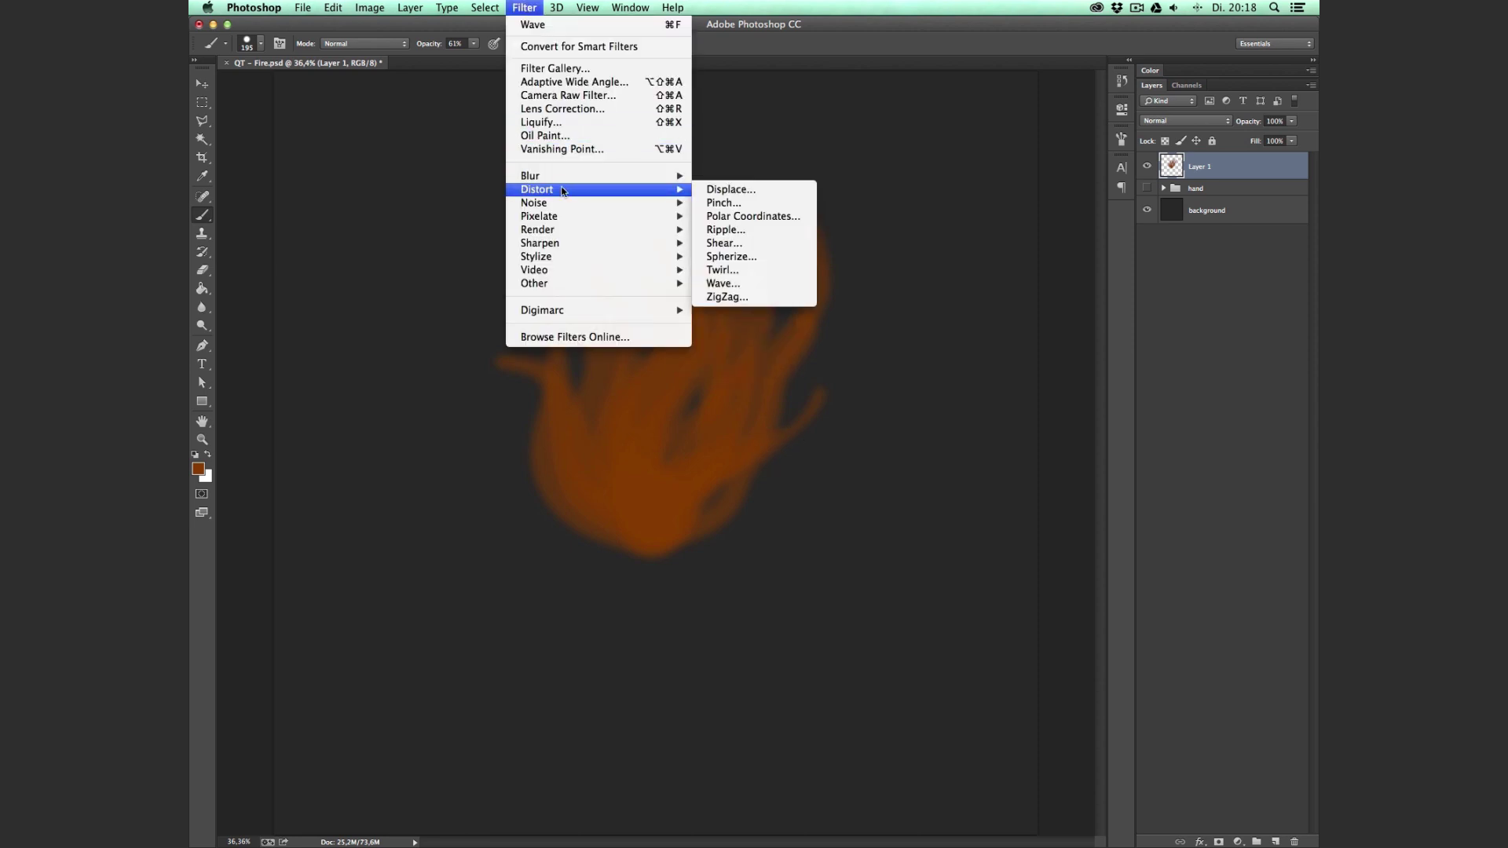
left_click(750, 287)
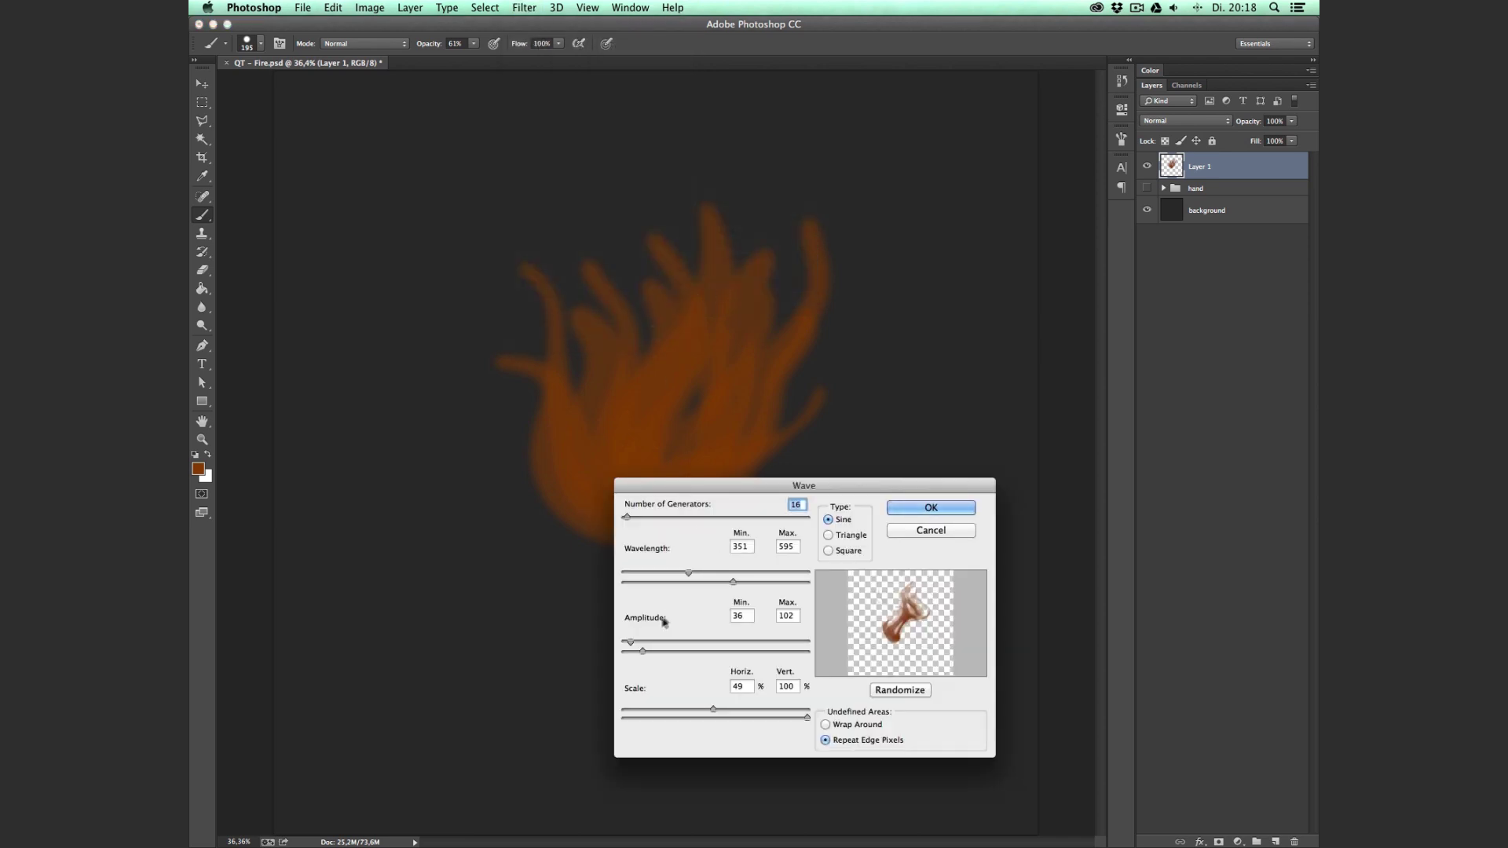
left_click(634, 643)
left_click_drag(638, 642, 645, 650)
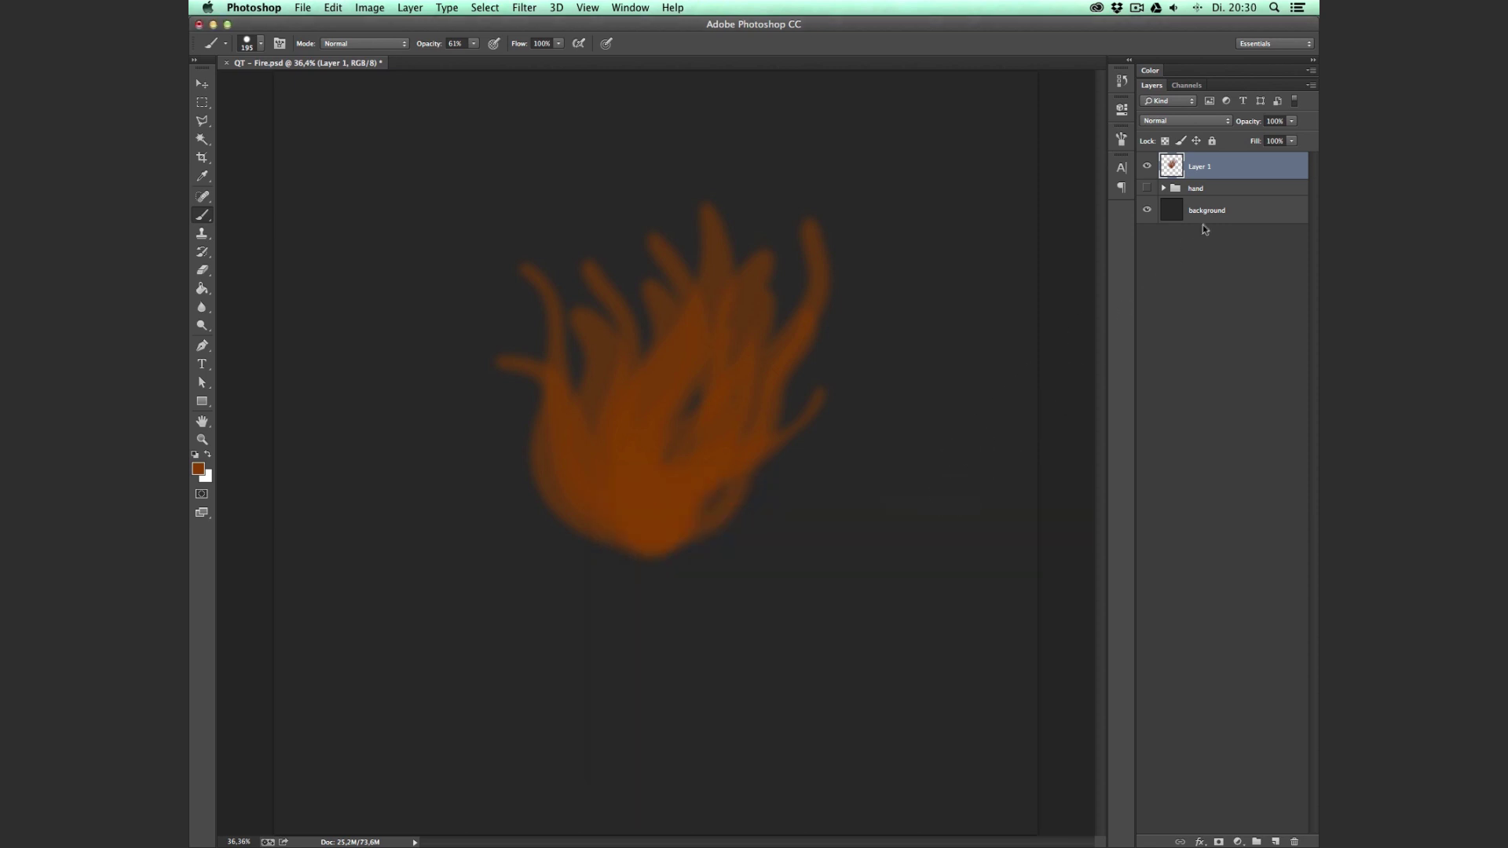
Duplicate the background, move the copy above the hand group, and merge it with Layer 1
left_click(1207, 212)
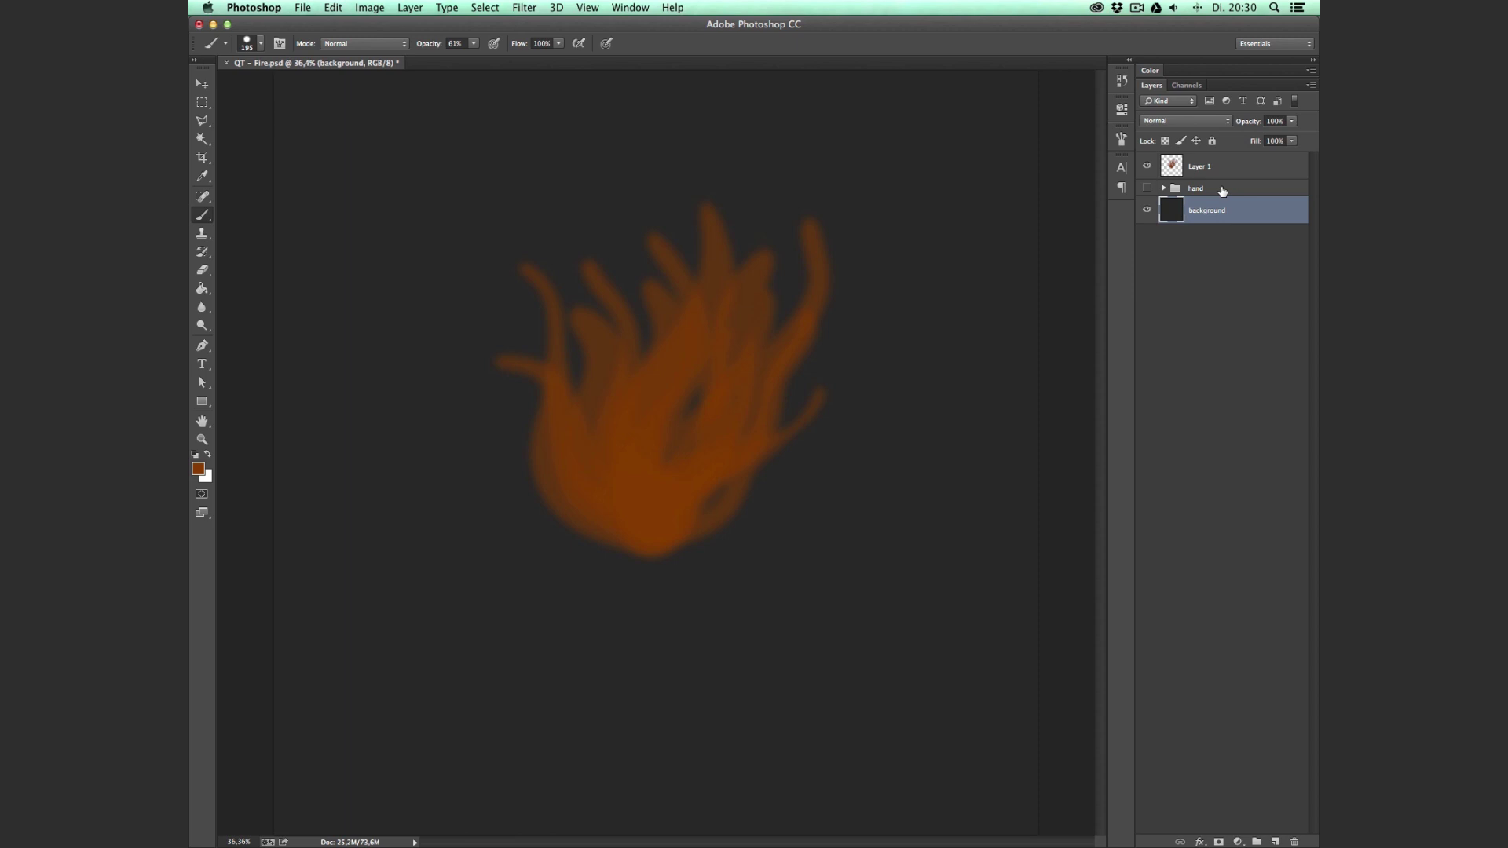
key("super+j")
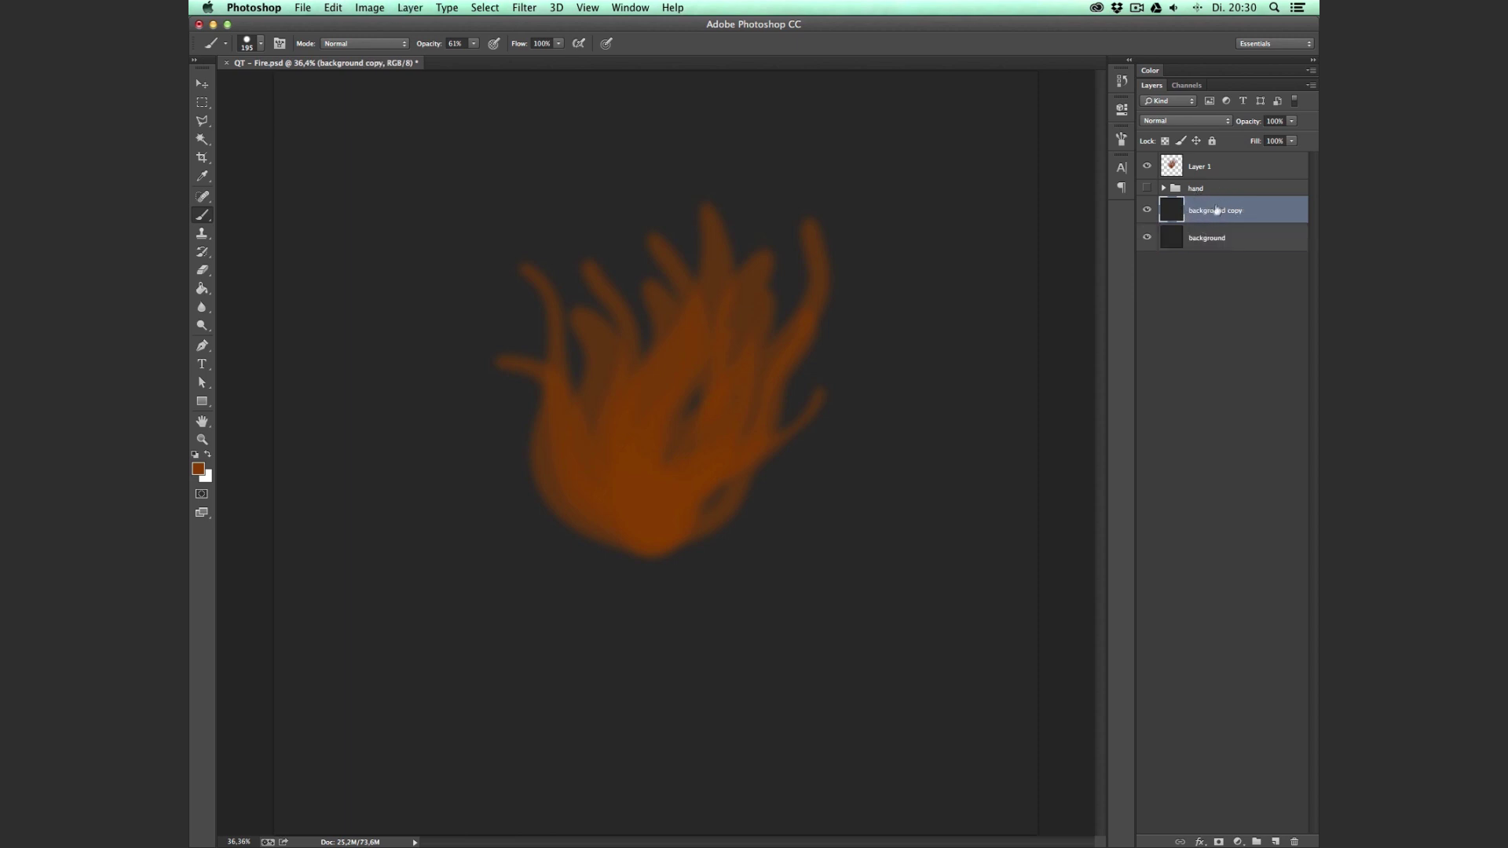
left_click_drag(1221, 212, 1216, 181)
left_click(1213, 178, "shift")
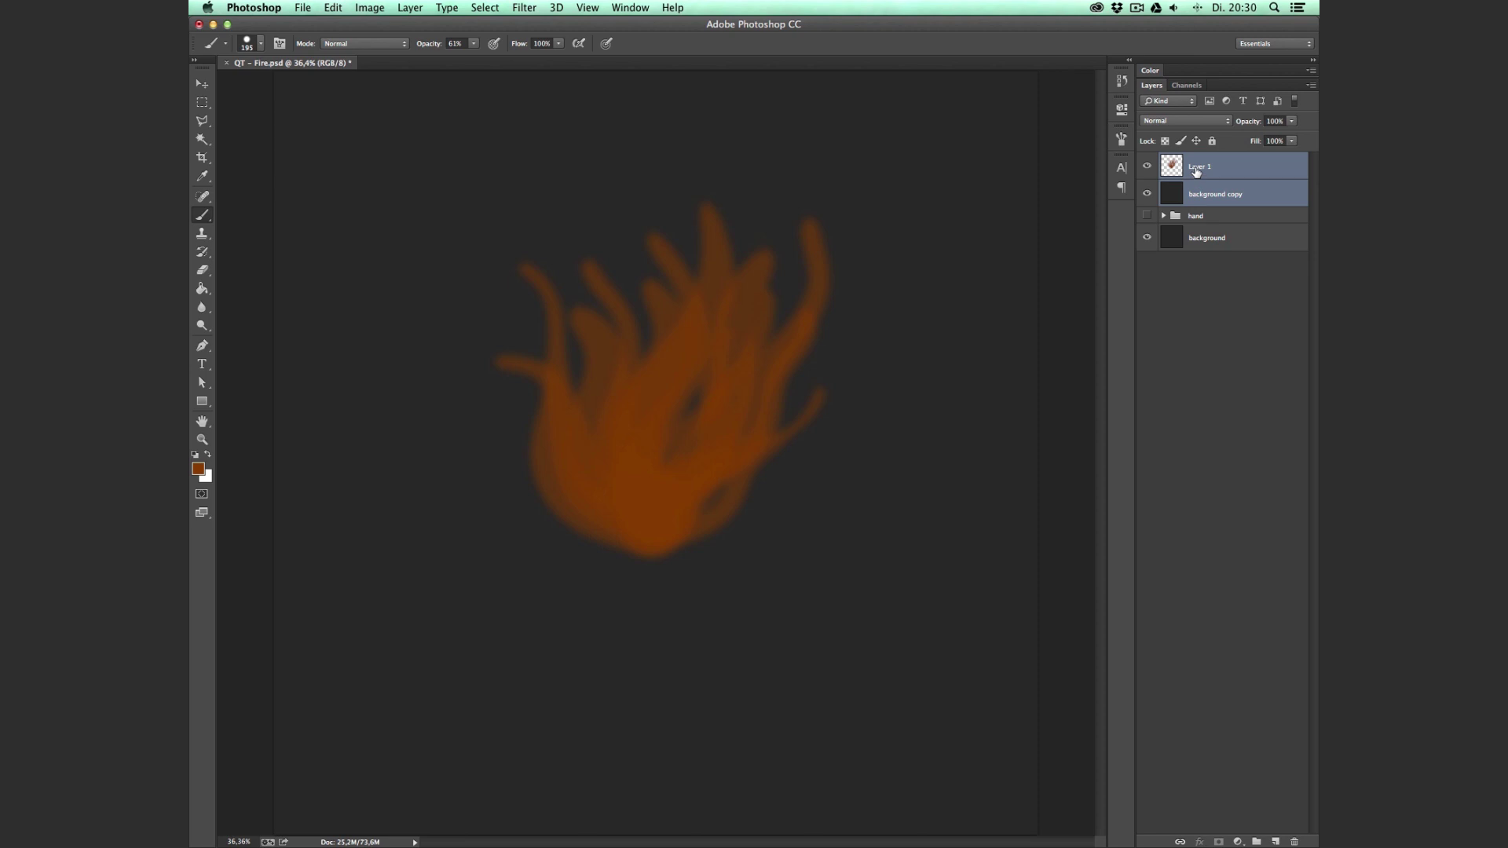
right_click(1195, 172)
left_click(1053, 506)
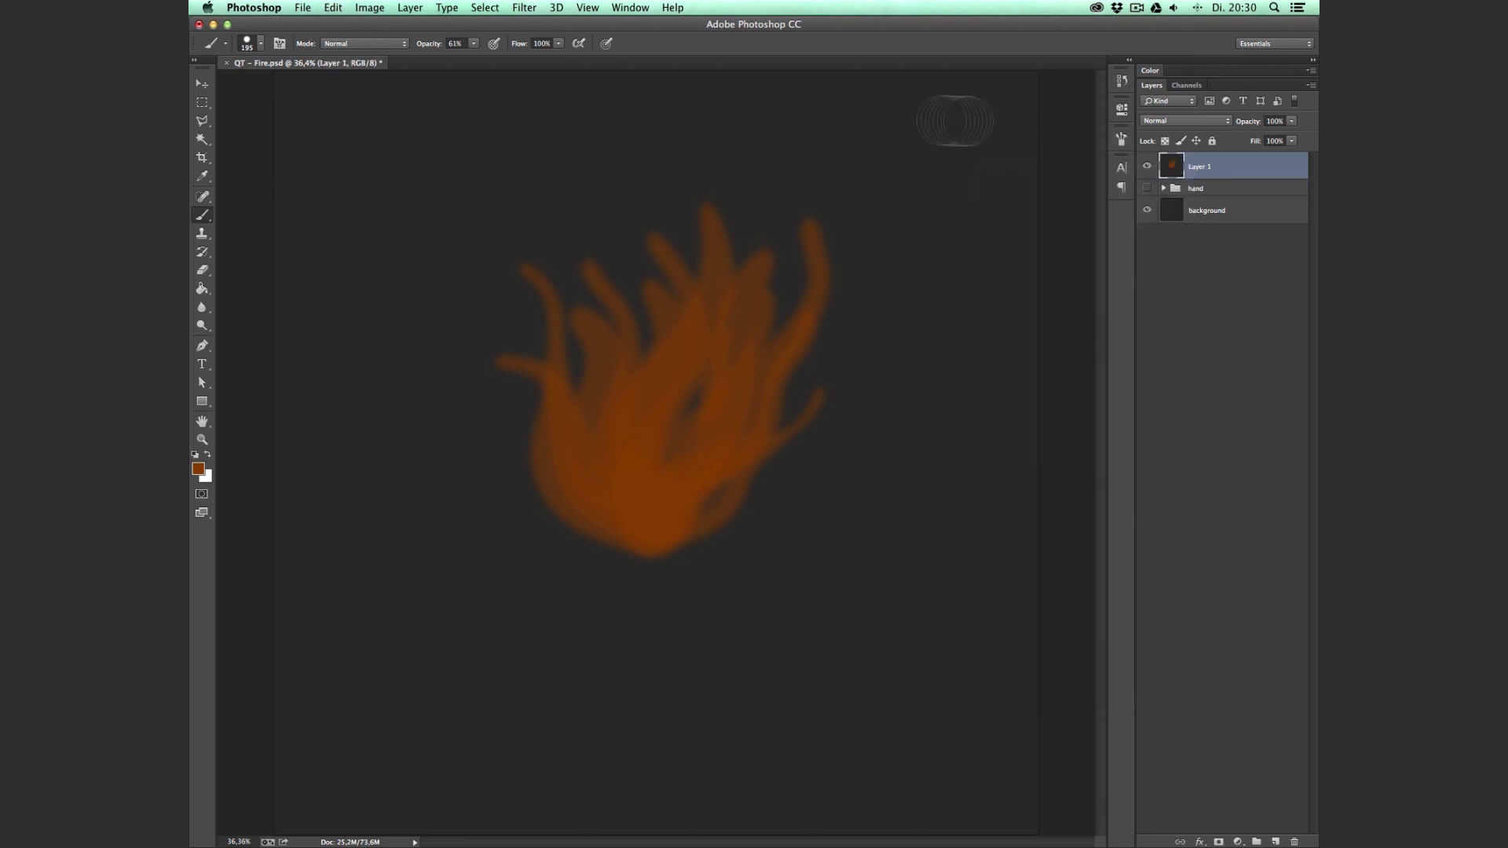
Apply a Wave distortion with maximum amplitude 125 and a larger vertical scale
left_click(525, 7)
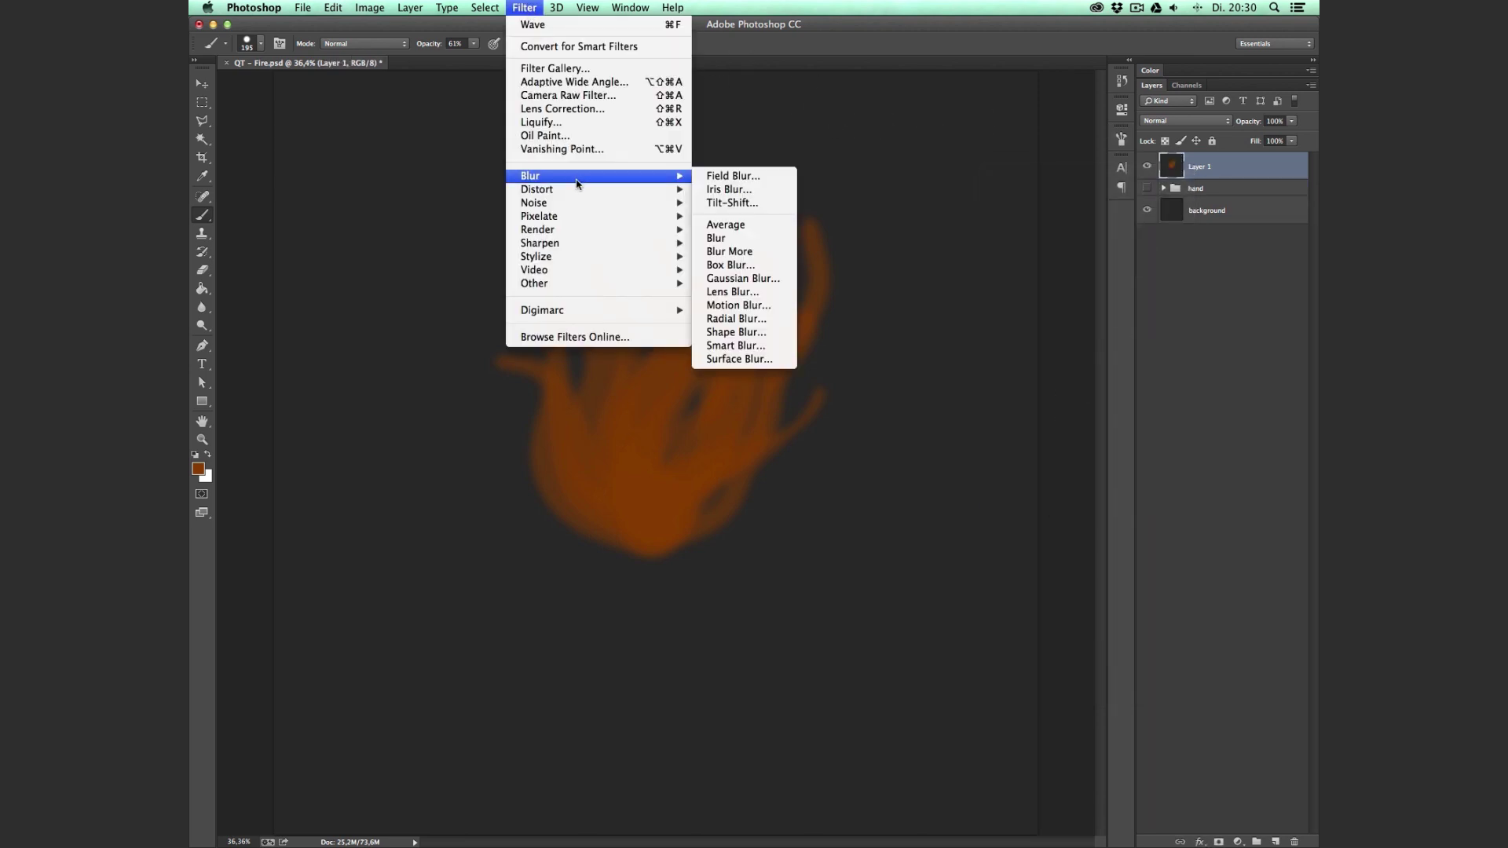
mouse_move(576, 186)
left_click(749, 284)
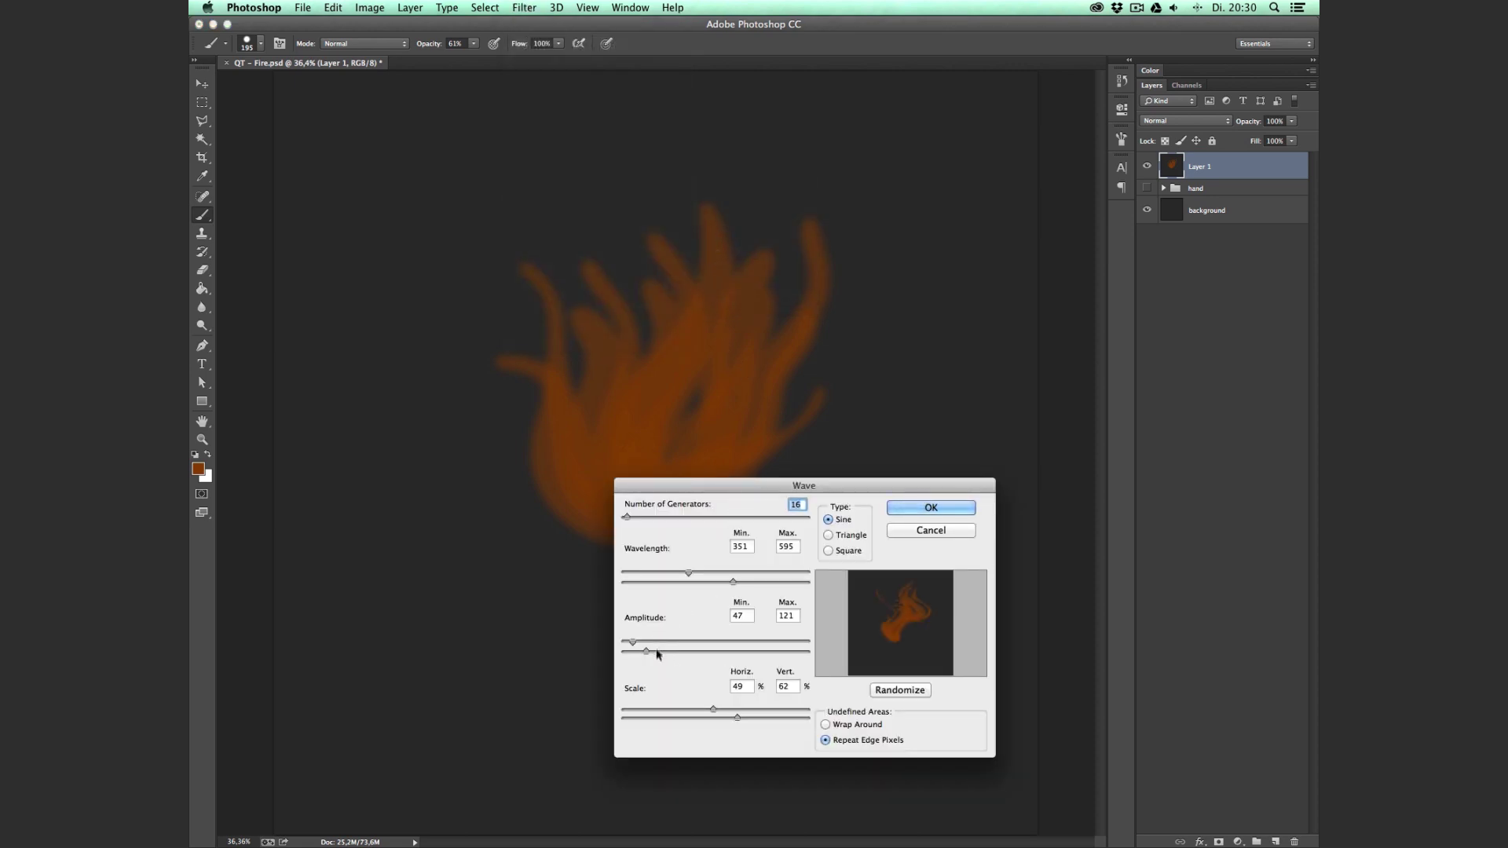
left_click_drag(646, 651, 652, 652)
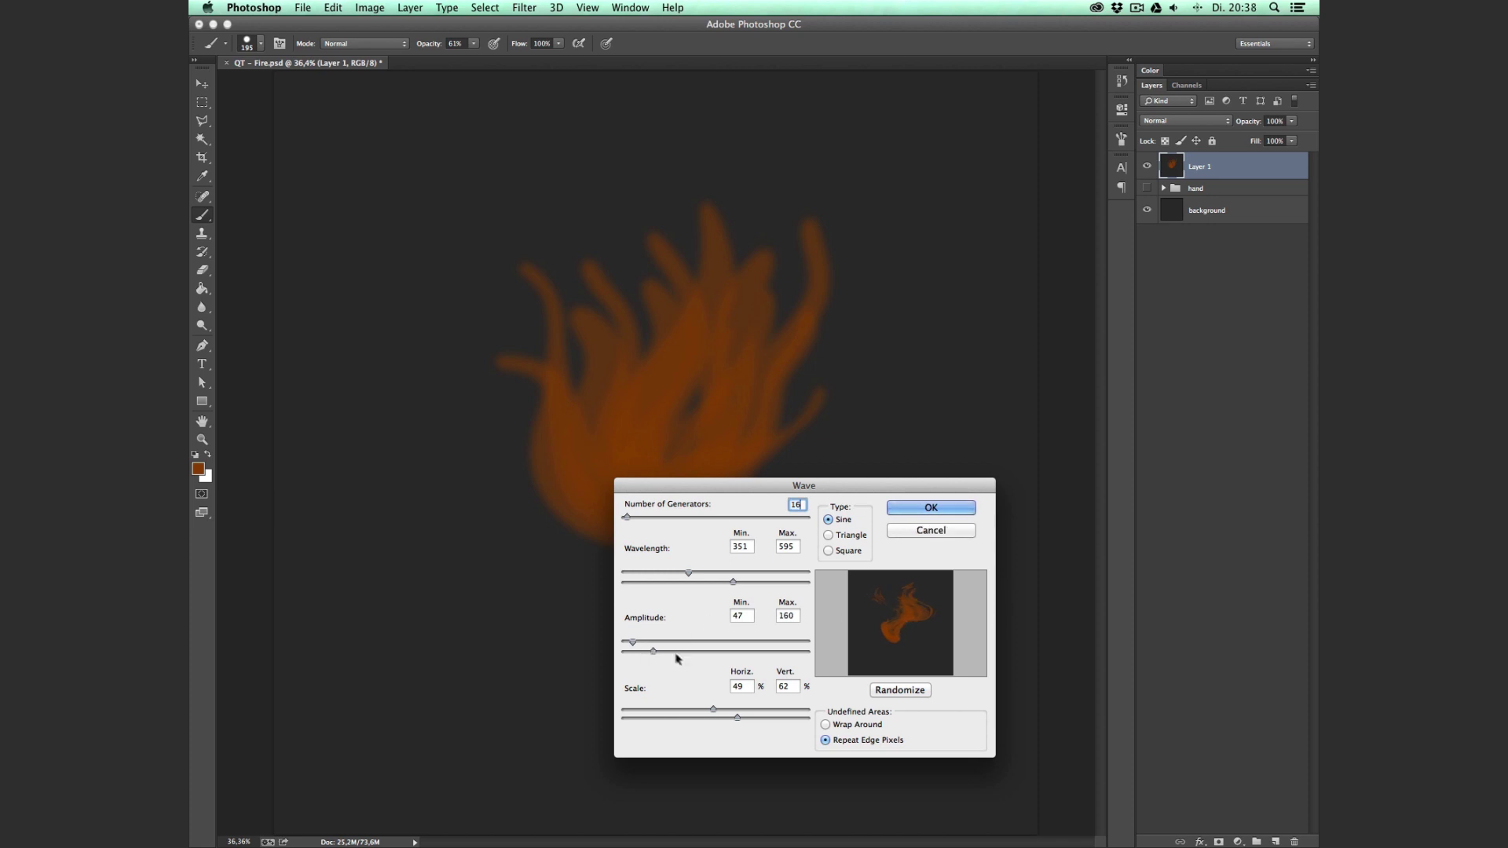
left_click_drag(652, 651, 646, 651)
left_click_drag(744, 717, 834, 714)
left_click(949, 506)
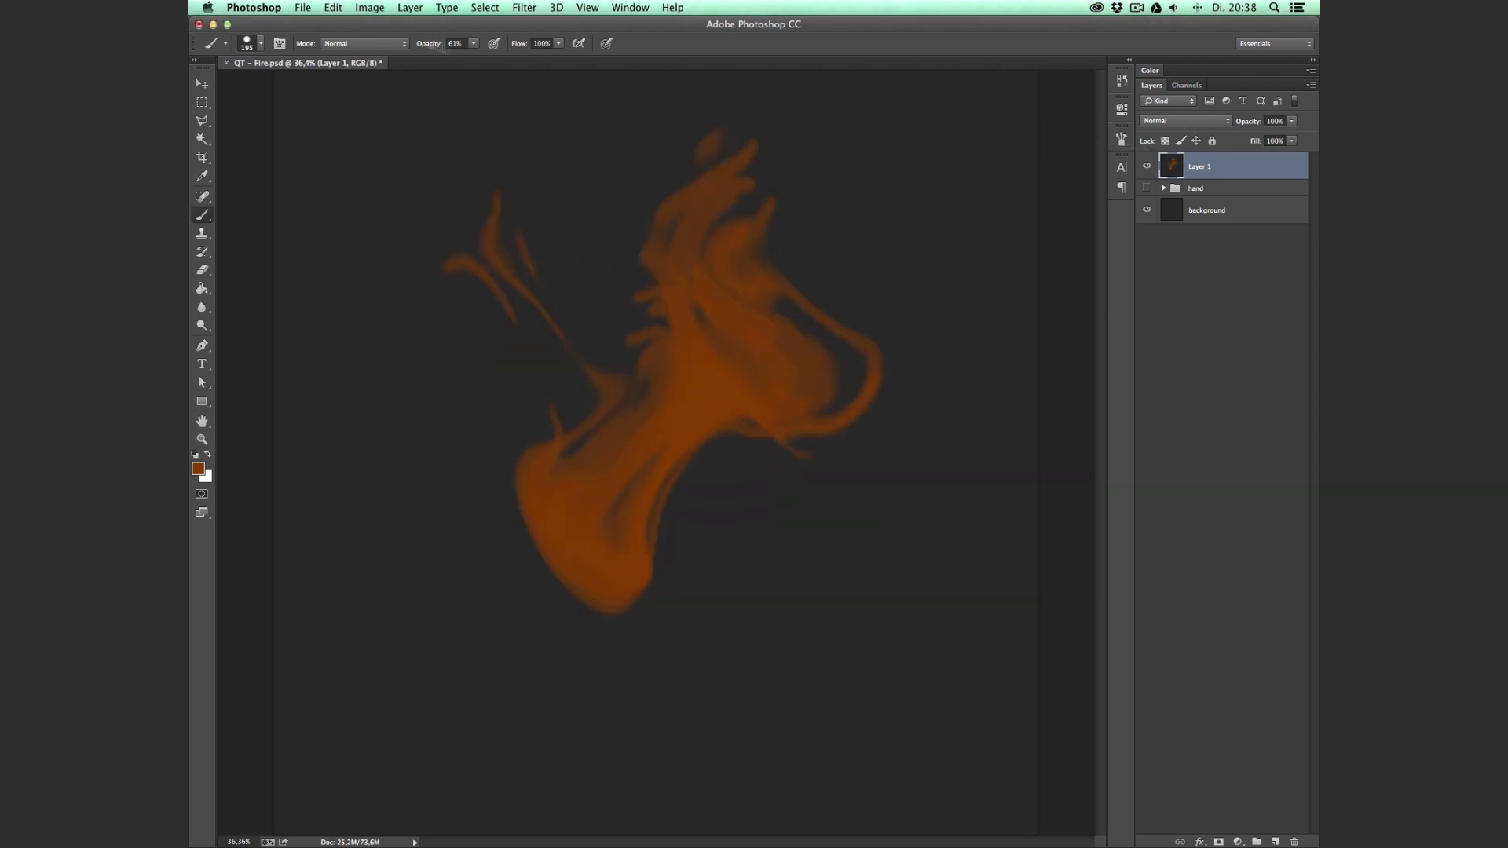
left_click(335, 7)
left_click(357, 52)
left_click(335, 7)
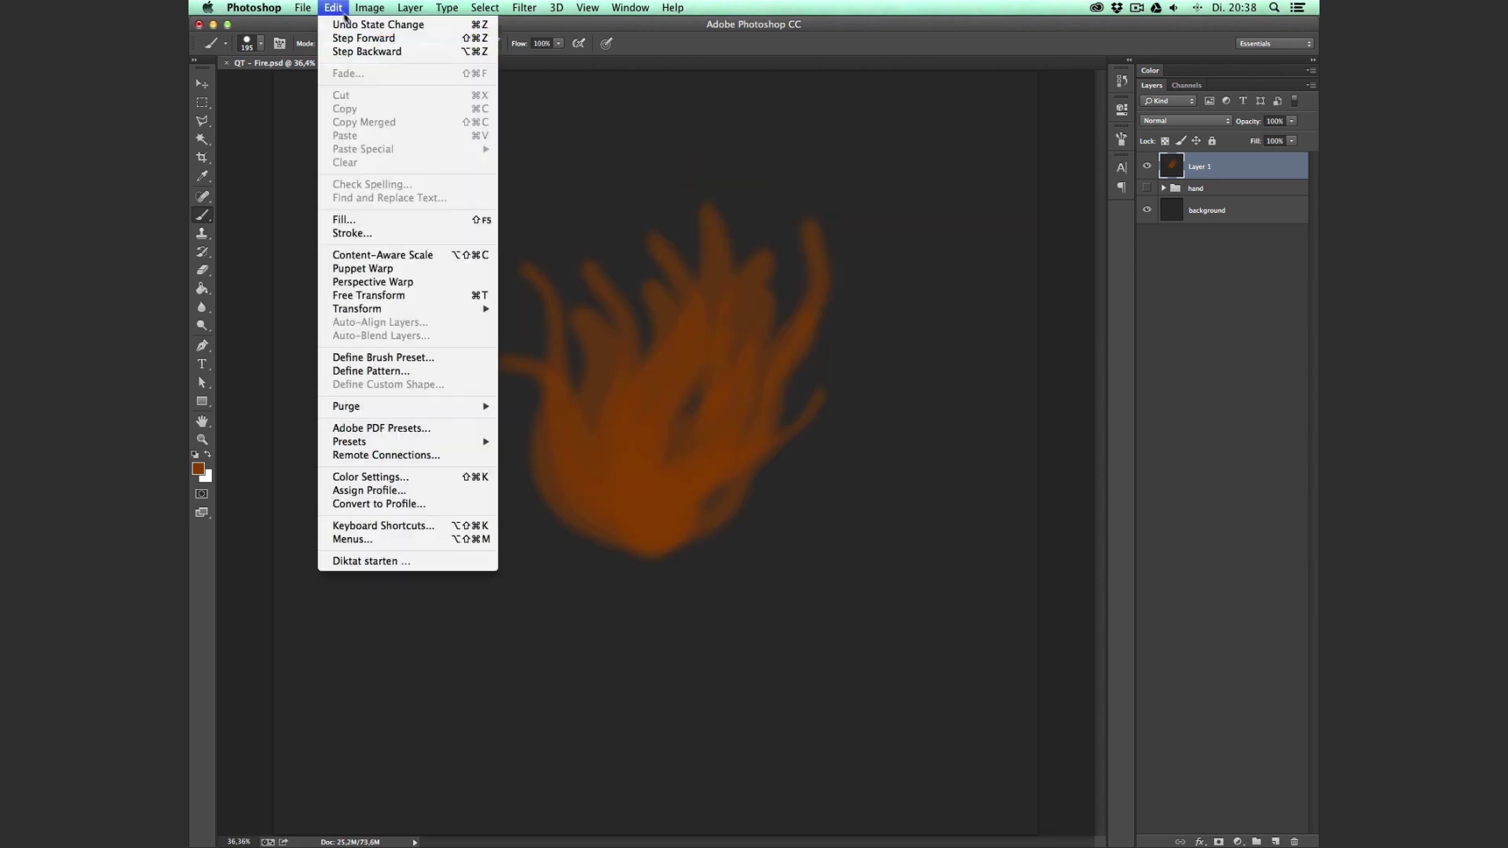
left_click(358, 52)
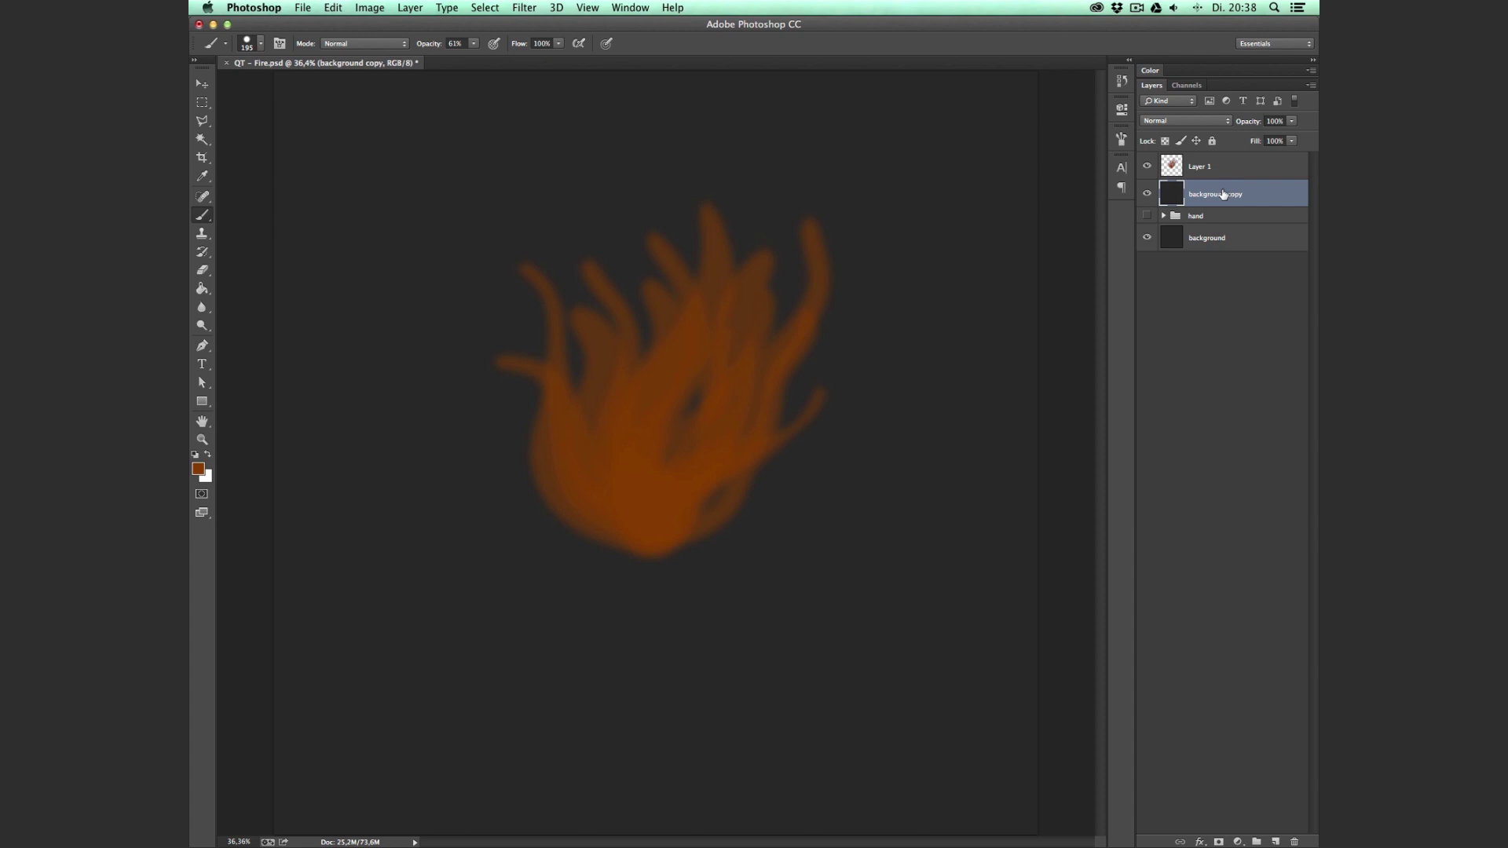
key("super+alt+z")
left_click(1201, 169)
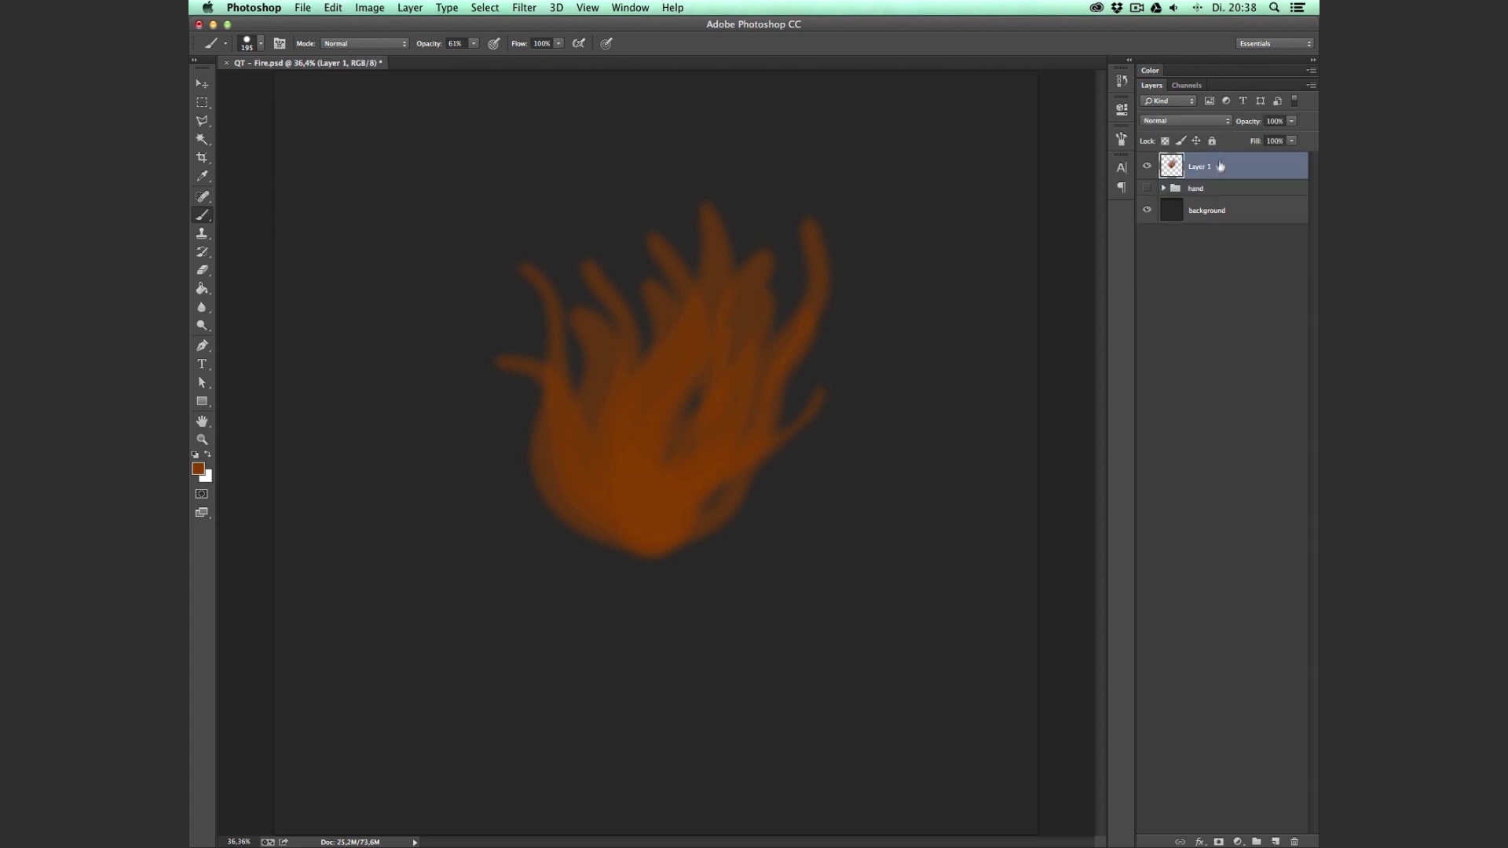
left_click(525, 8)
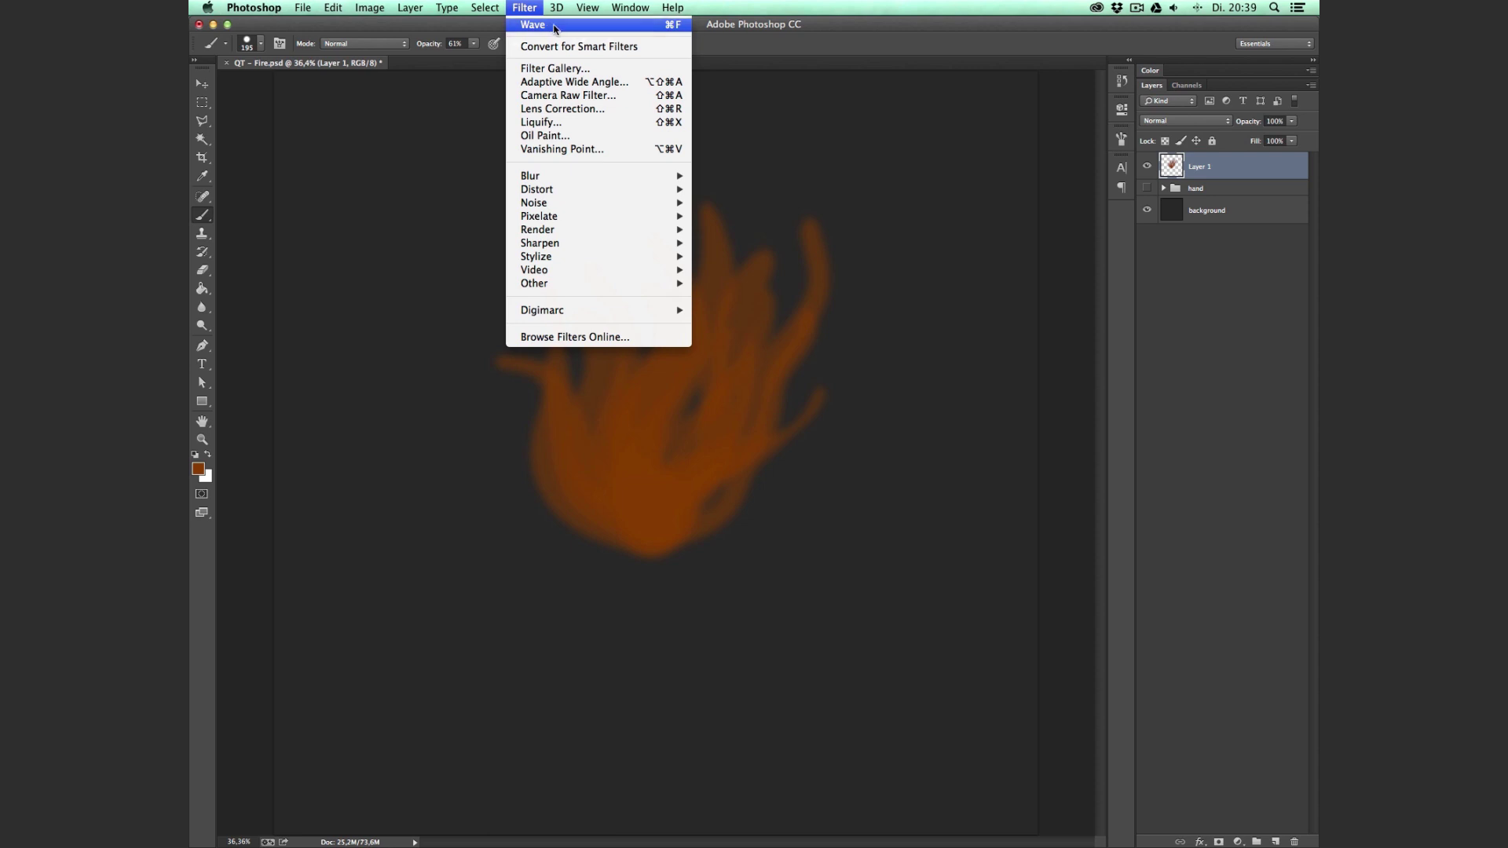
left_click(554, 29)
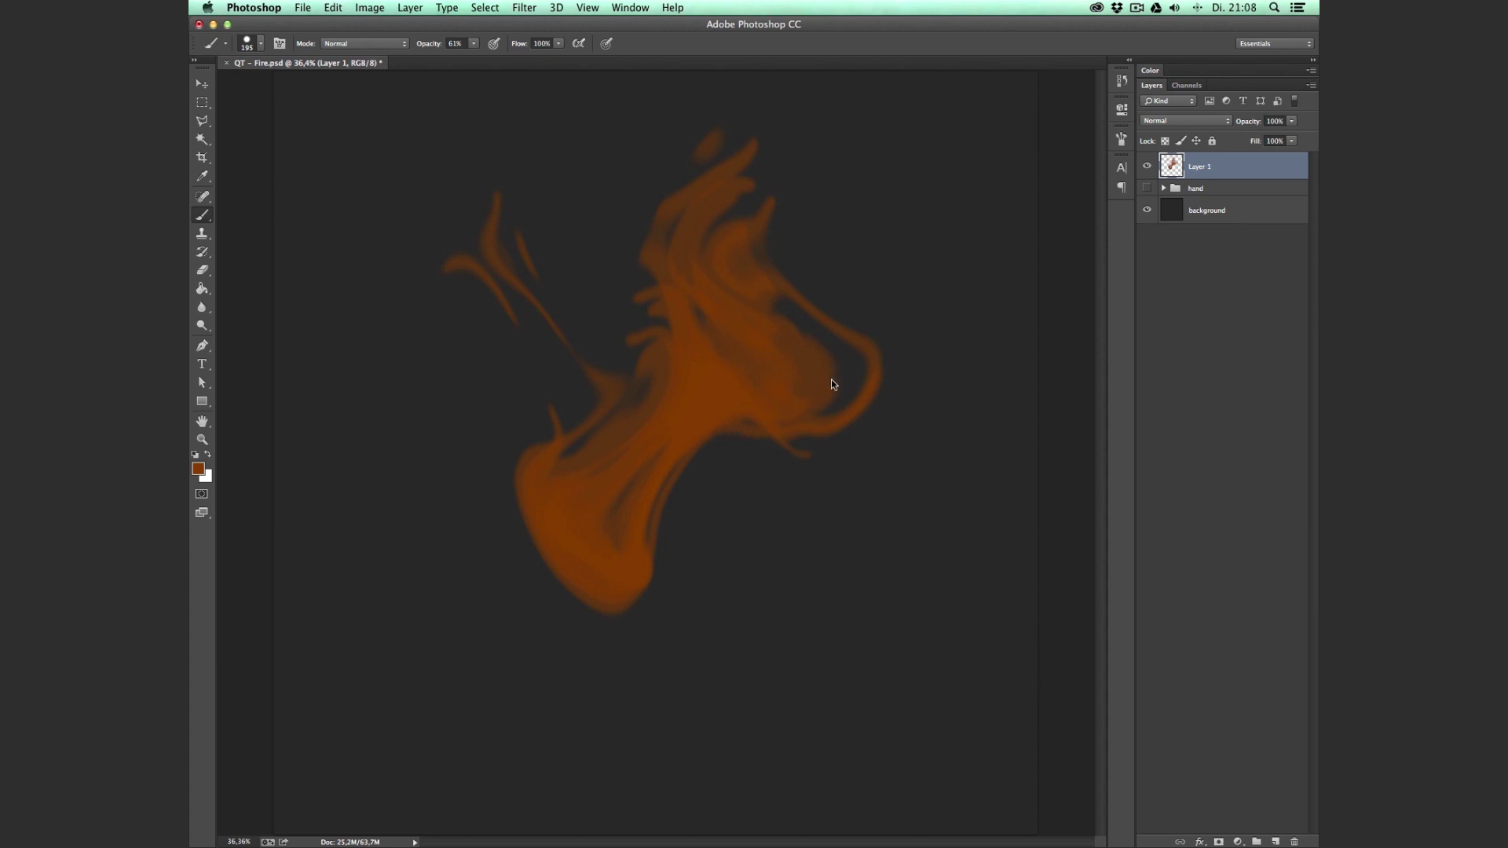
Duplicate the fire layer, set the copy to Linear Dodge (Add), and merge it into Layer 1
key("super+j")
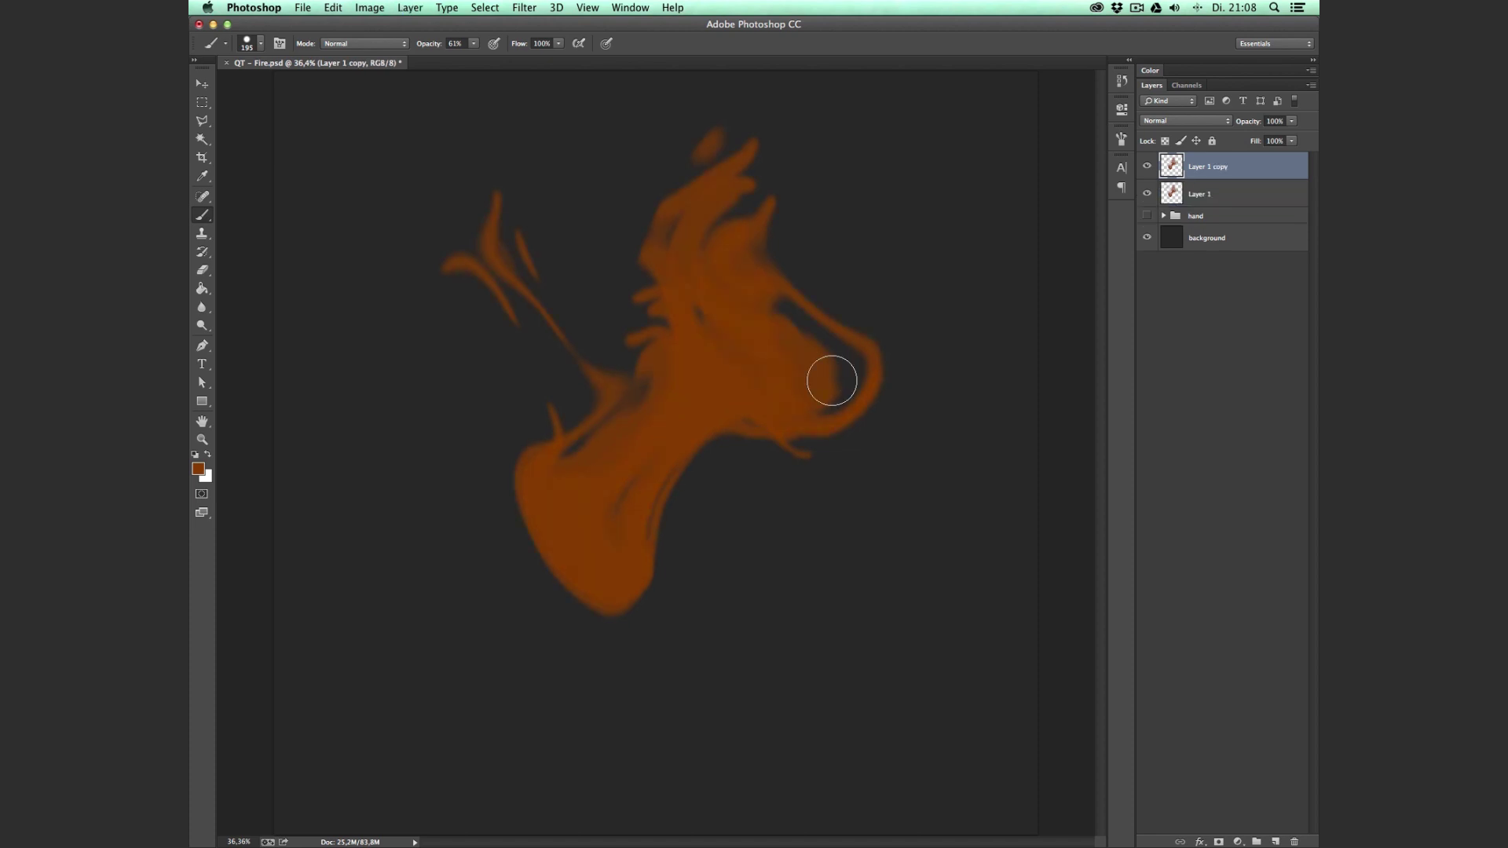
left_click(1187, 120)
left_click(1184, 228)
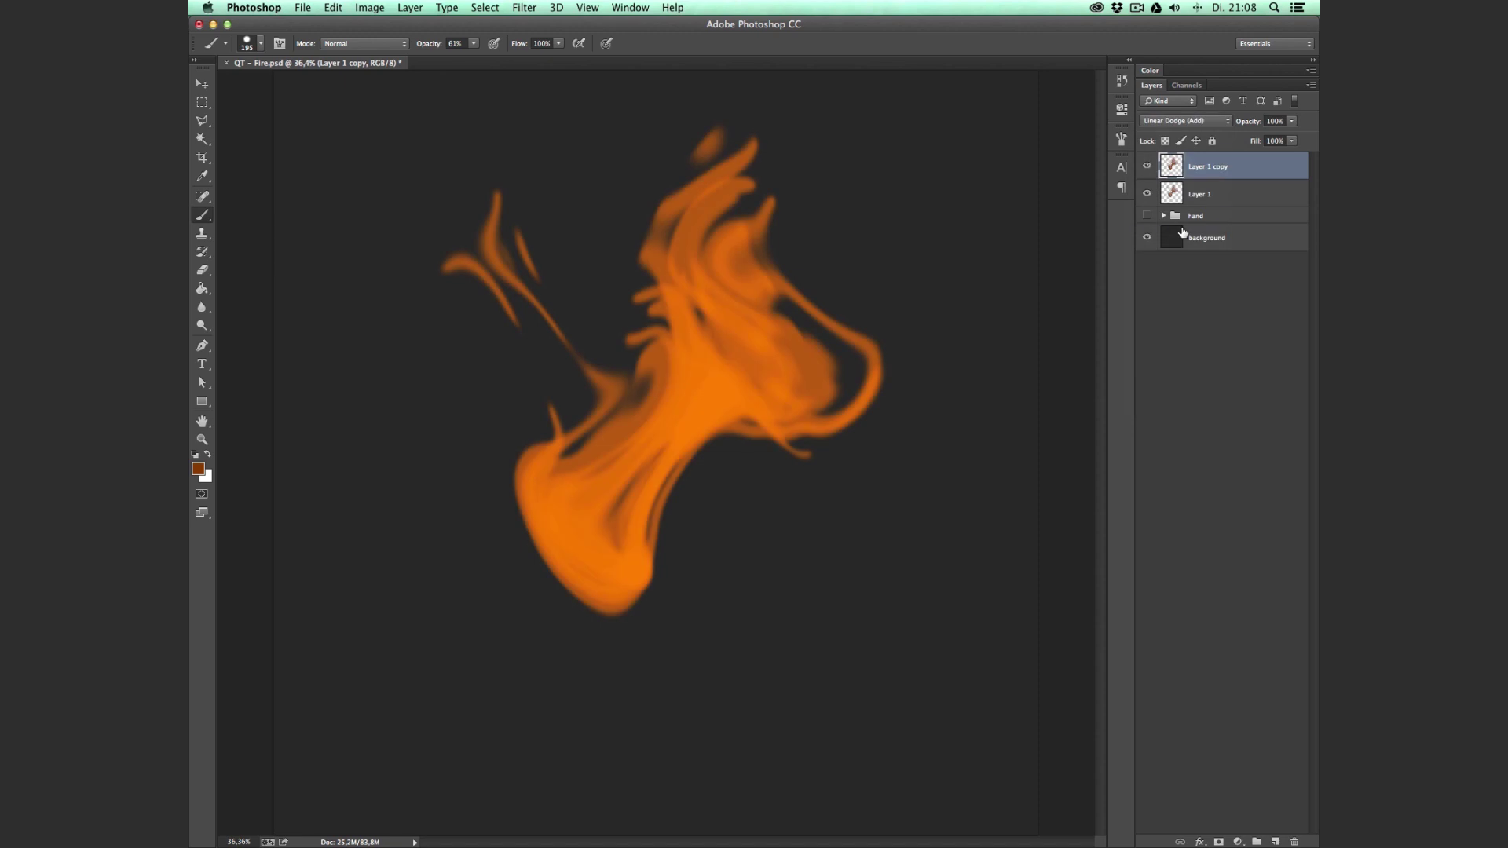
left_click(1231, 195, "shift")
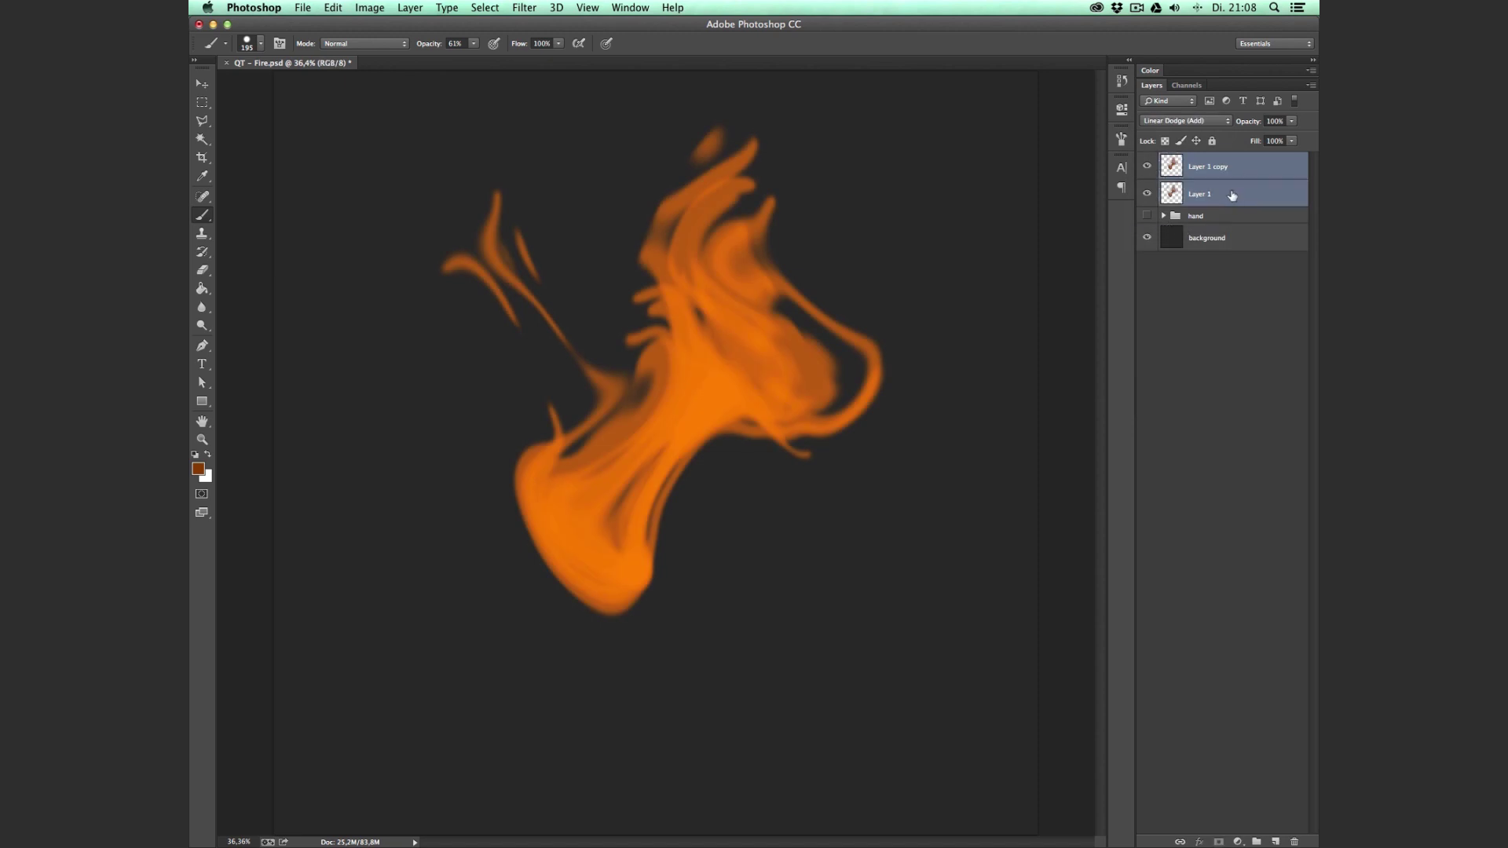
right_click(1226, 192)
left_click(1068, 526)
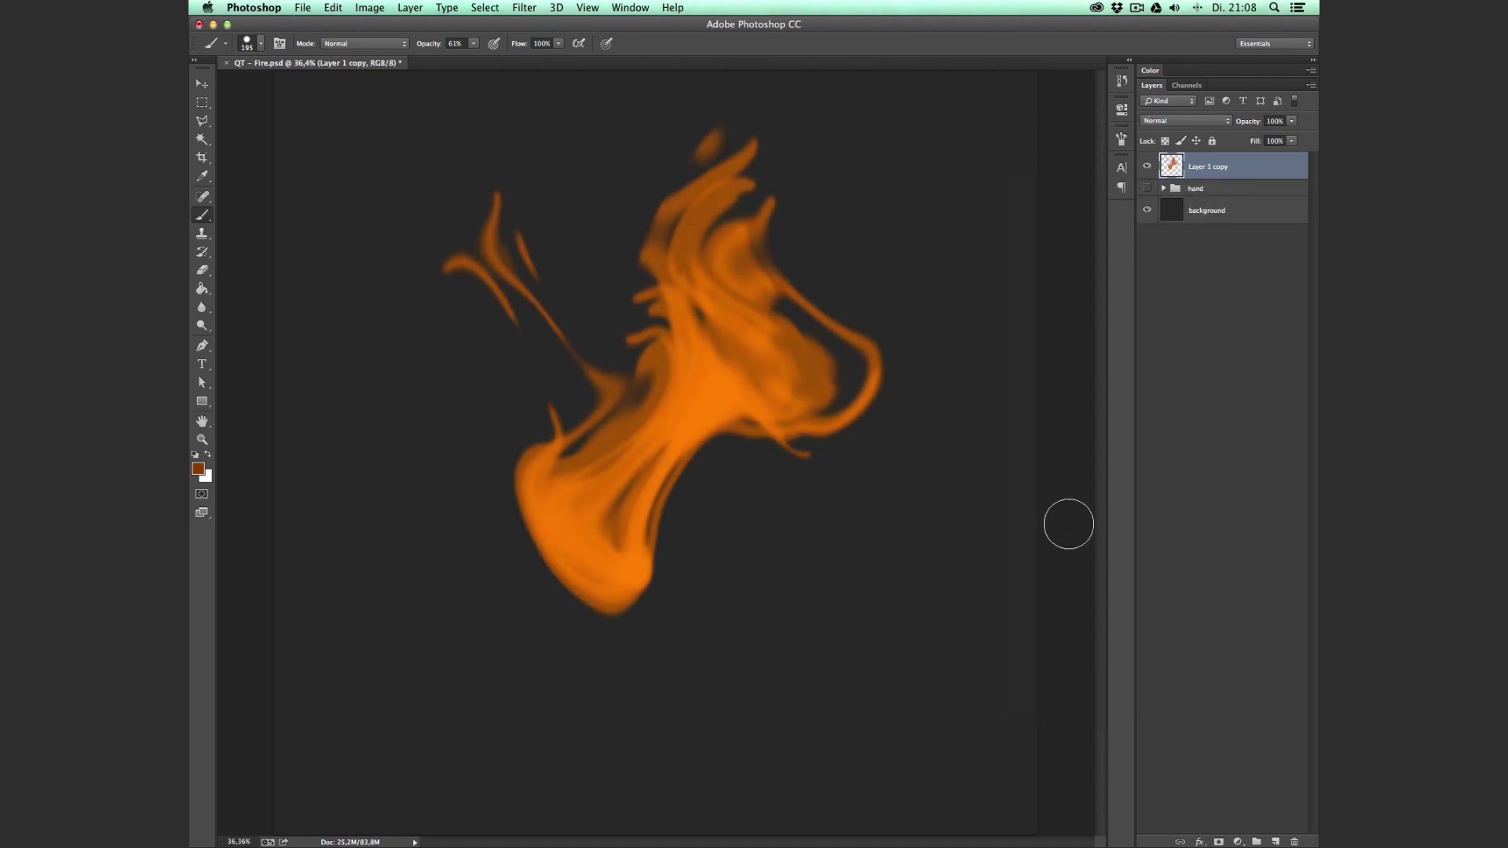
Add another Linear Dodge (Add) copy, erase its upper glow, and duplicate it again
key("super+j")
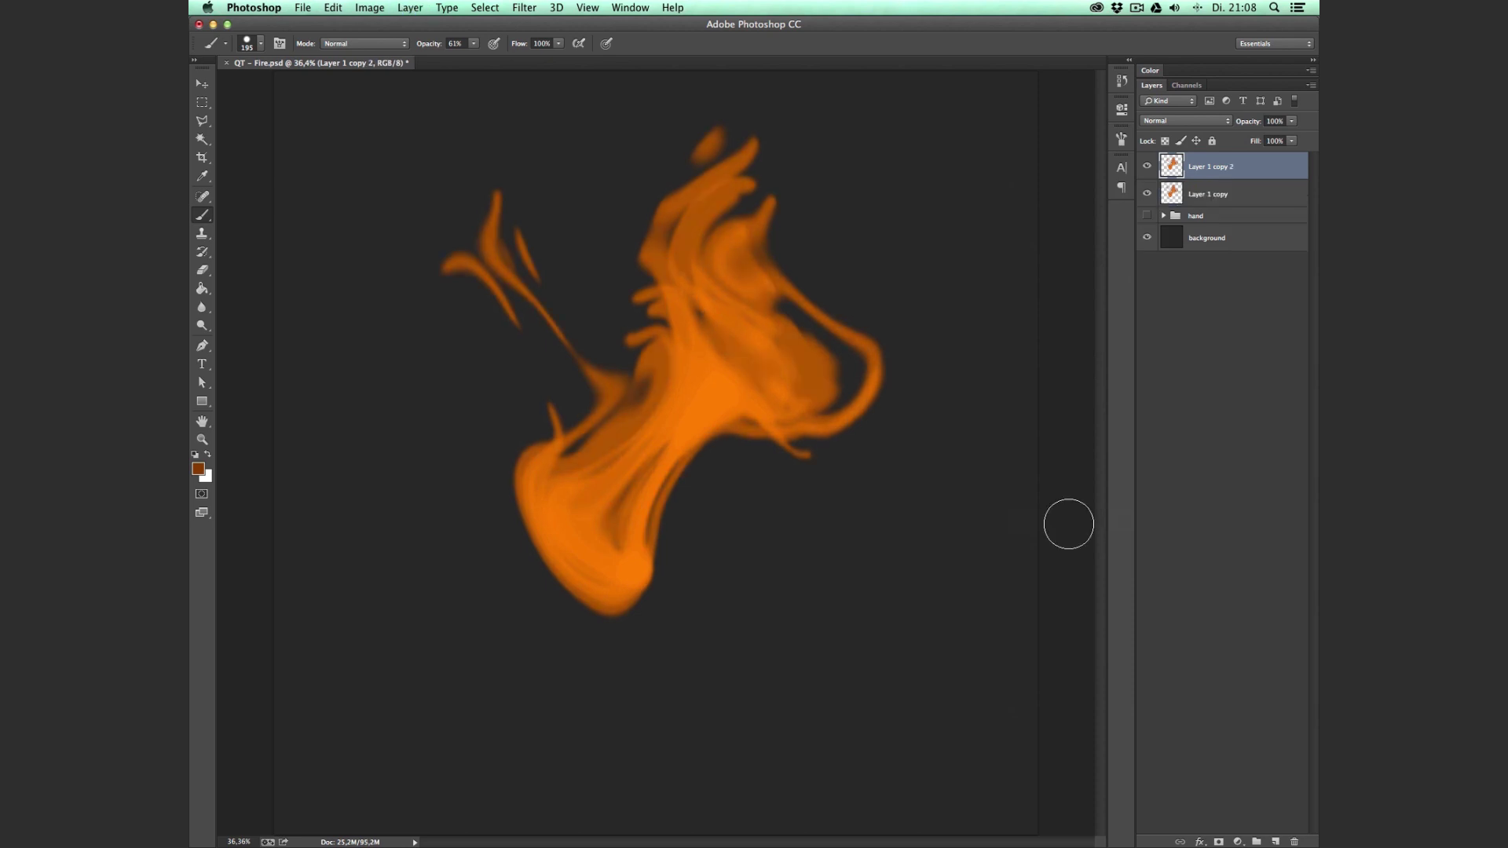
left_click(1187, 121)
left_click(1182, 229)
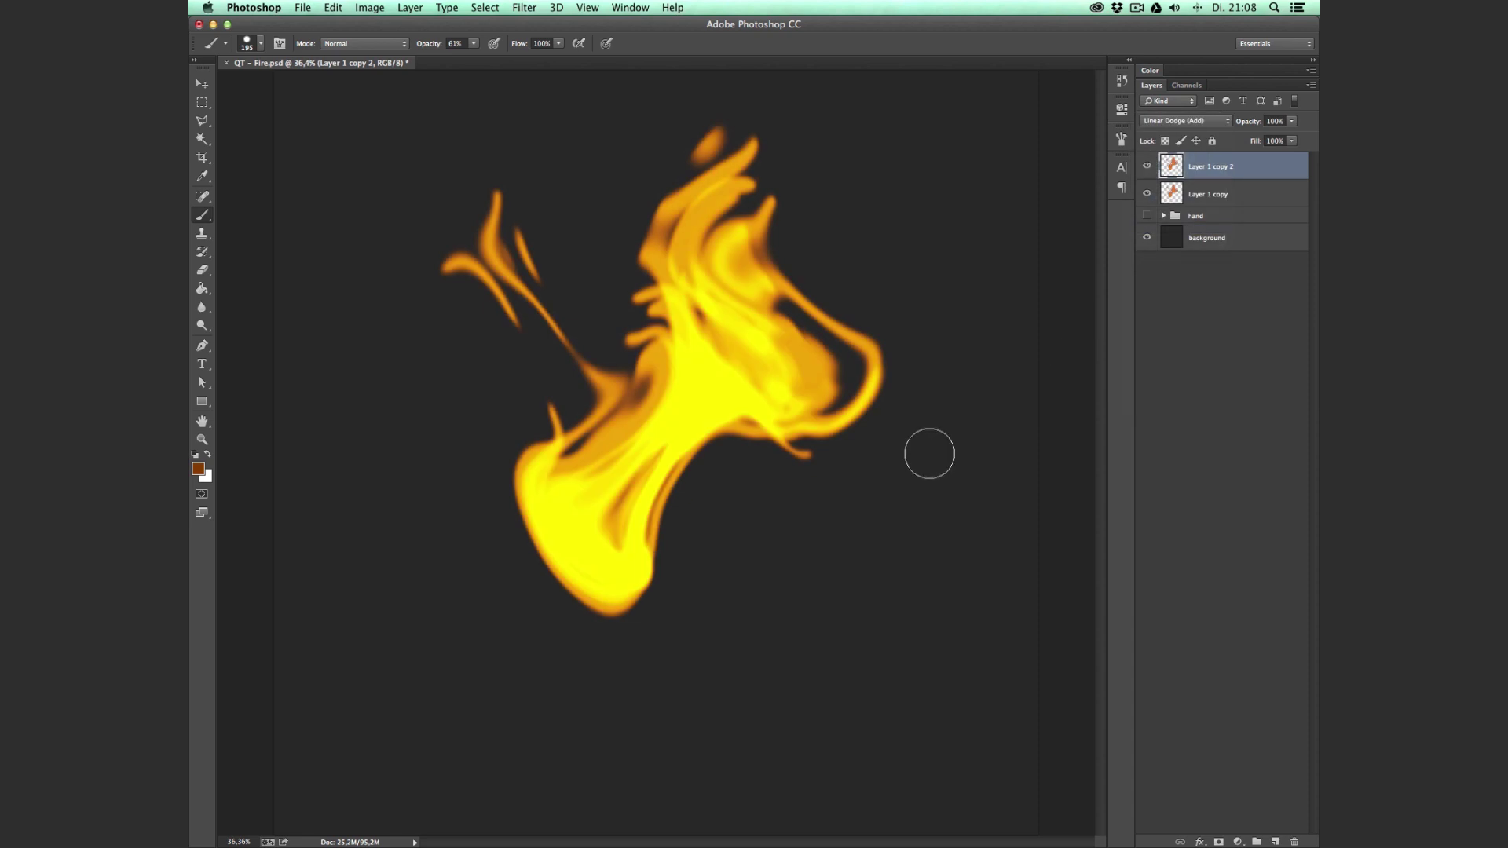
key("e")
mouse_move(856, 416)
left_mouse_down()
mouse_move(885, 398)
mouse_move(924, 384)
mouse_move(759, 222)
mouse_move(683, 187)
mouse_move(569, 214)
mouse_move(583, 198)
mouse_move(794, 233)
mouse_move(862, 355)
mouse_move(889, 282)
mouse_move(581, 220)
mouse_move(484, 257)
left_mouse_up()
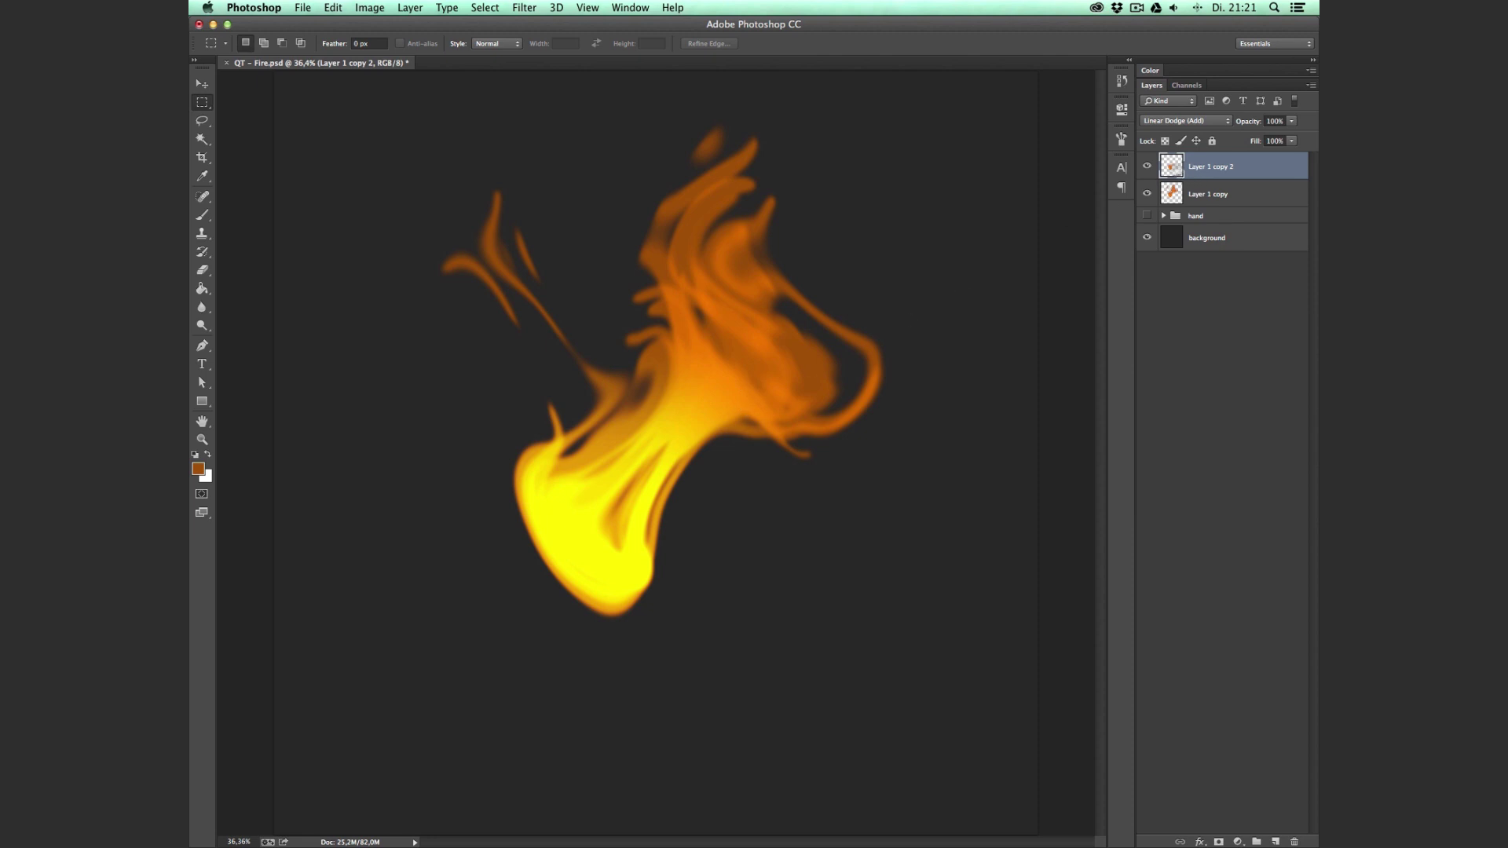
key("super+j")
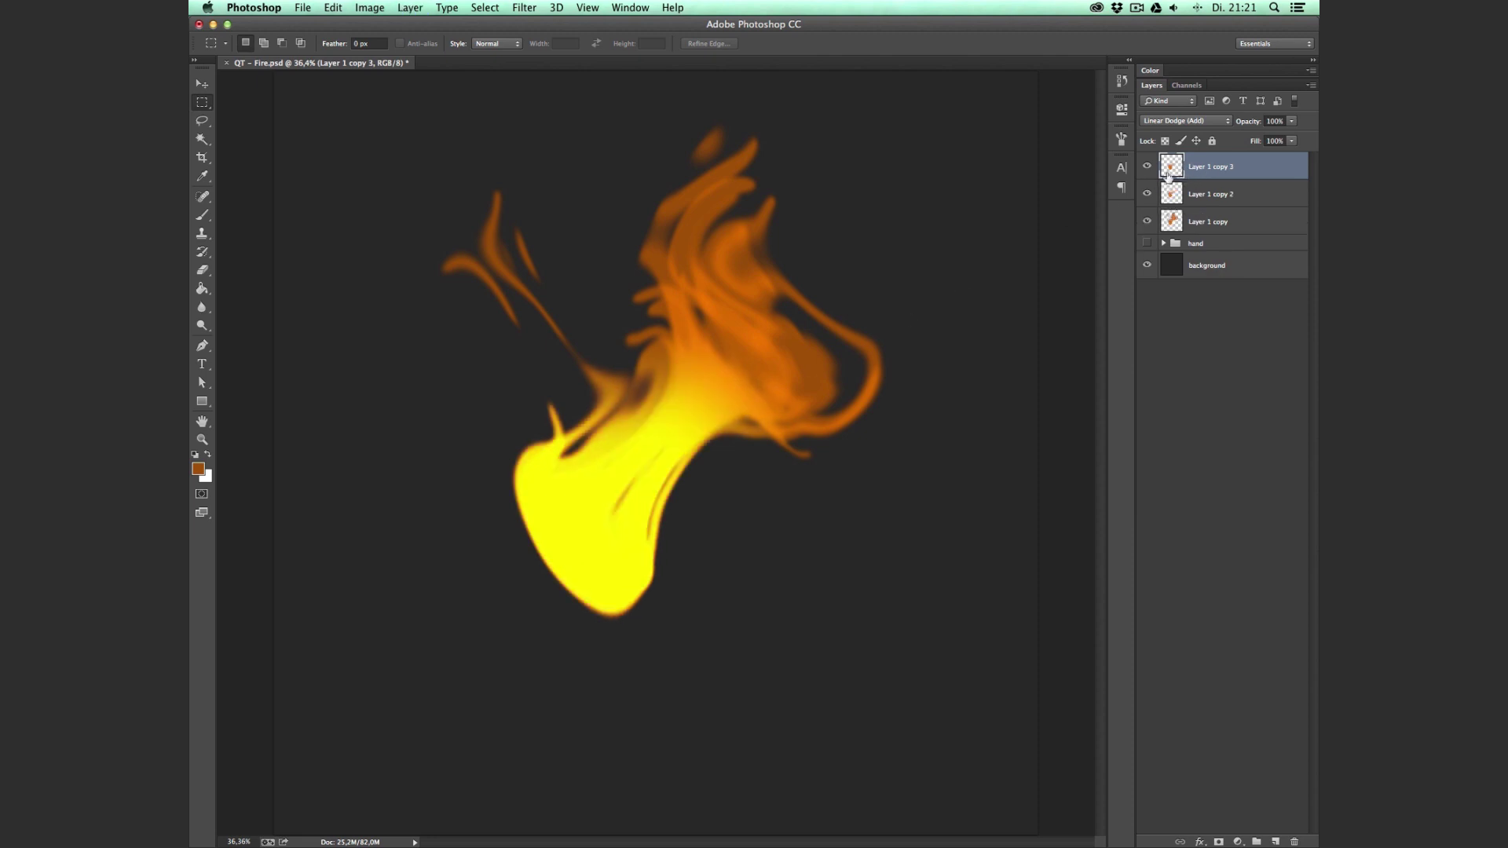
Give Layer 1 copy 3 a white Color Overlay through Blending Options
right_click(1205, 171)
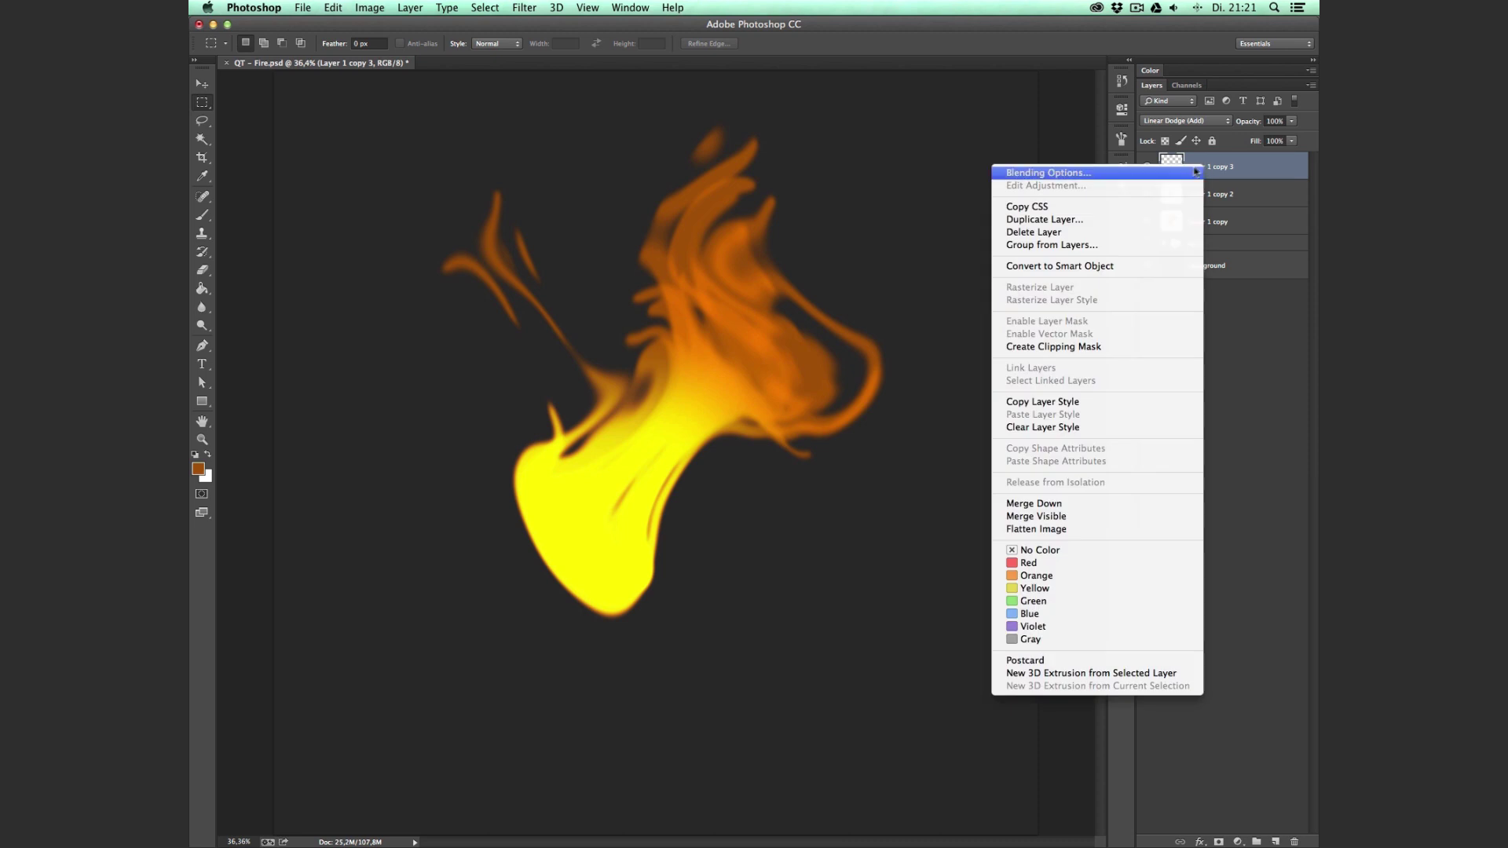
left_click(1143, 167)
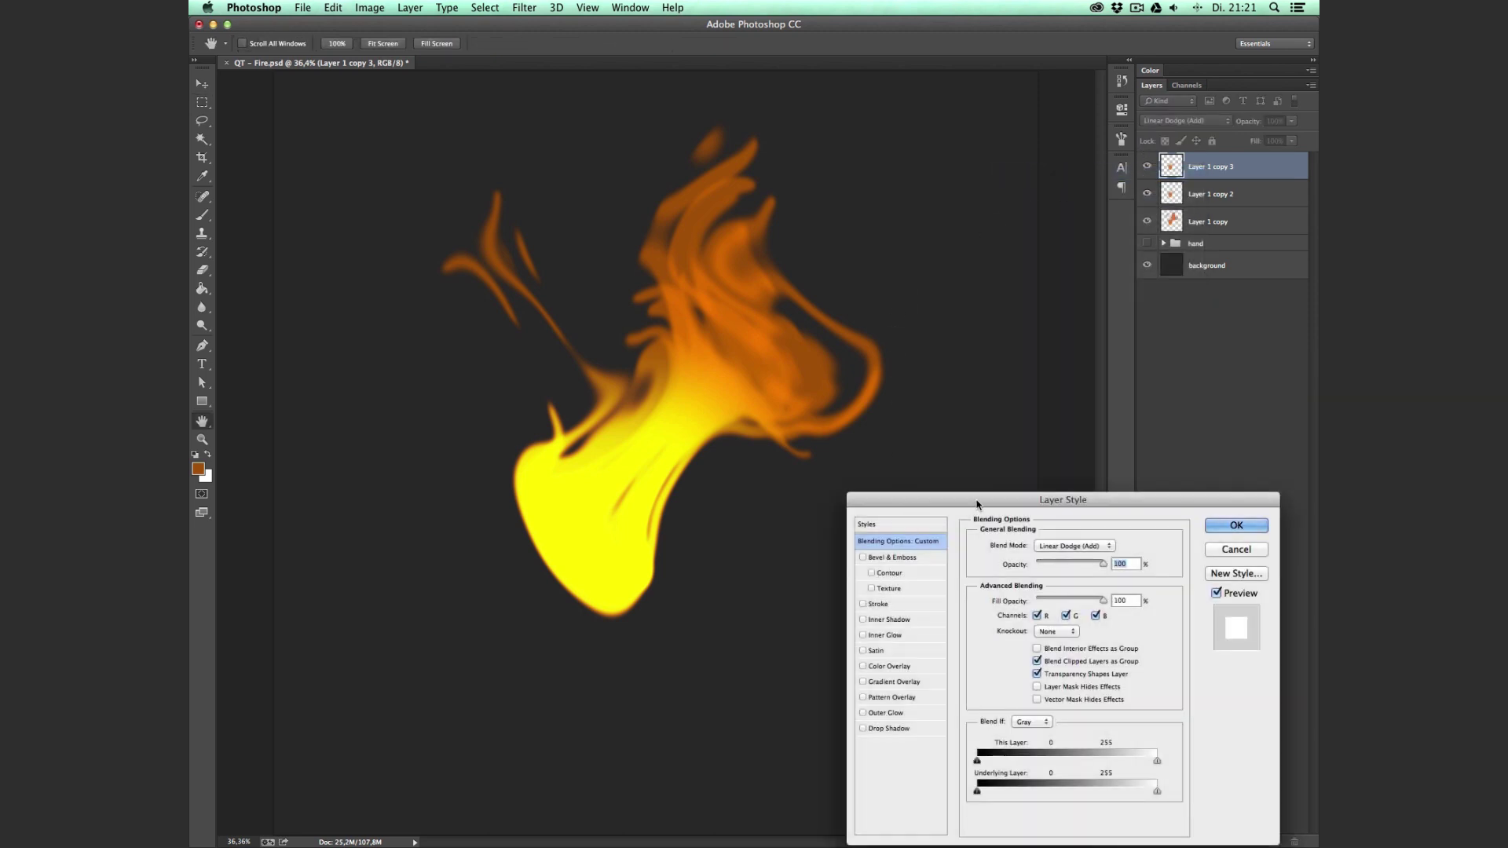
left_click_drag(976, 498, 821, 276)
left_click(738, 432)
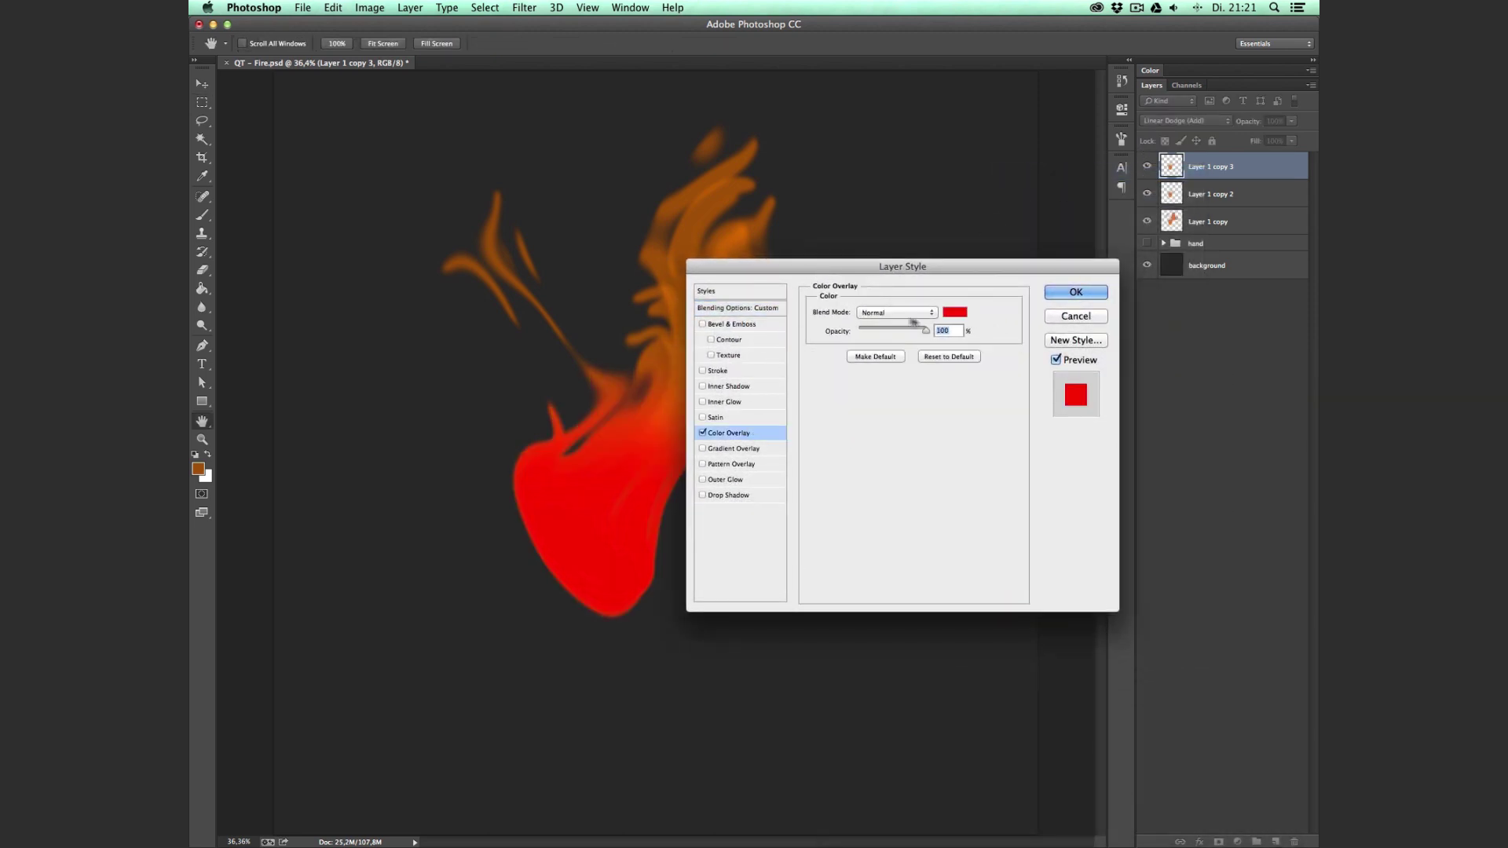
left_click(956, 313)
left_click(544, 343)
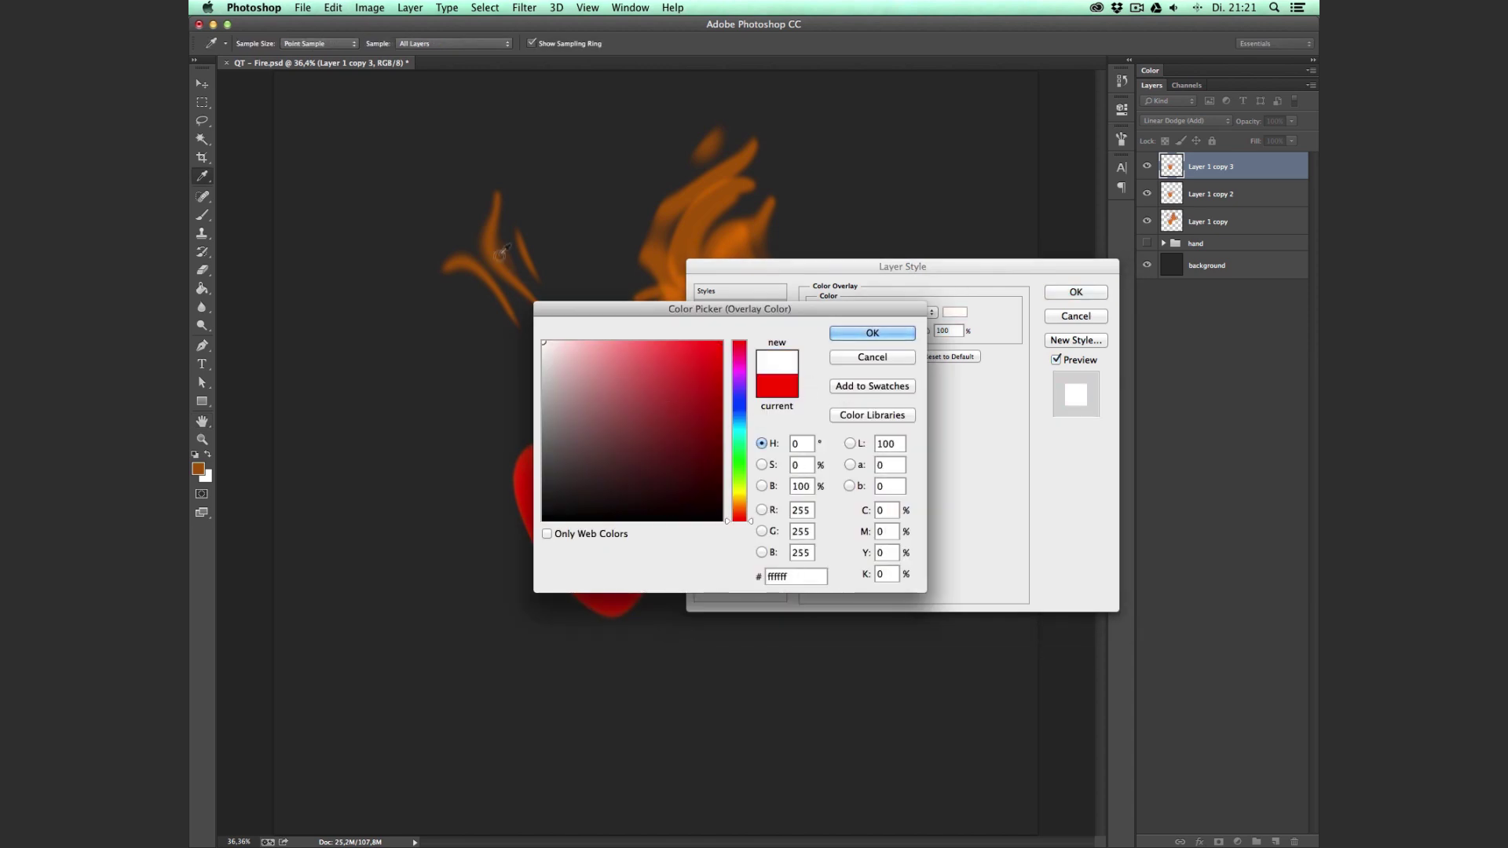
left_click(872, 333)
left_click(1071, 292)
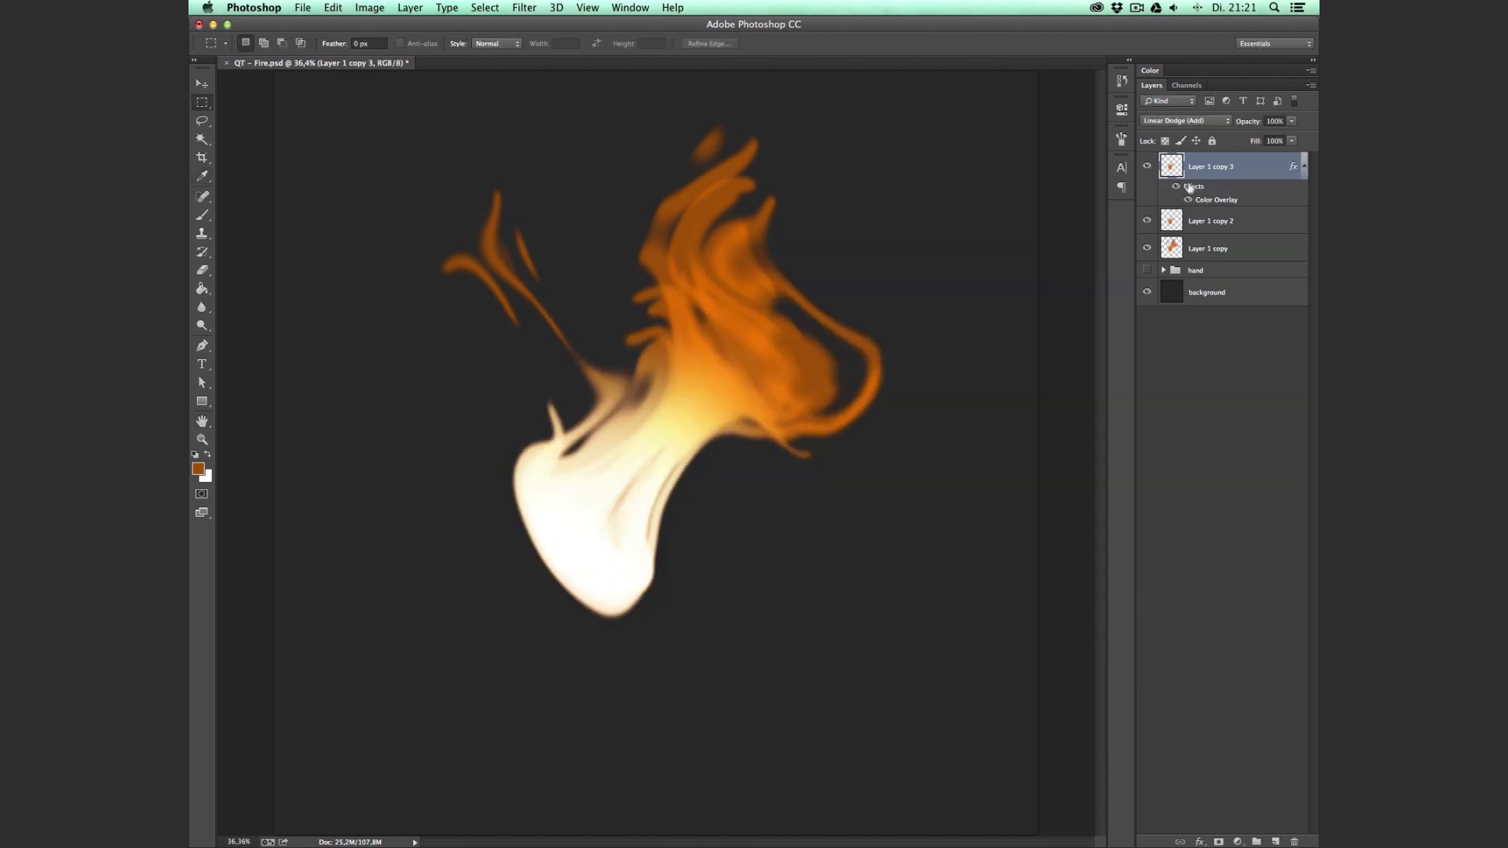
Erase the white from the upper flame with a soft round eraser of about 982 px
key("e")
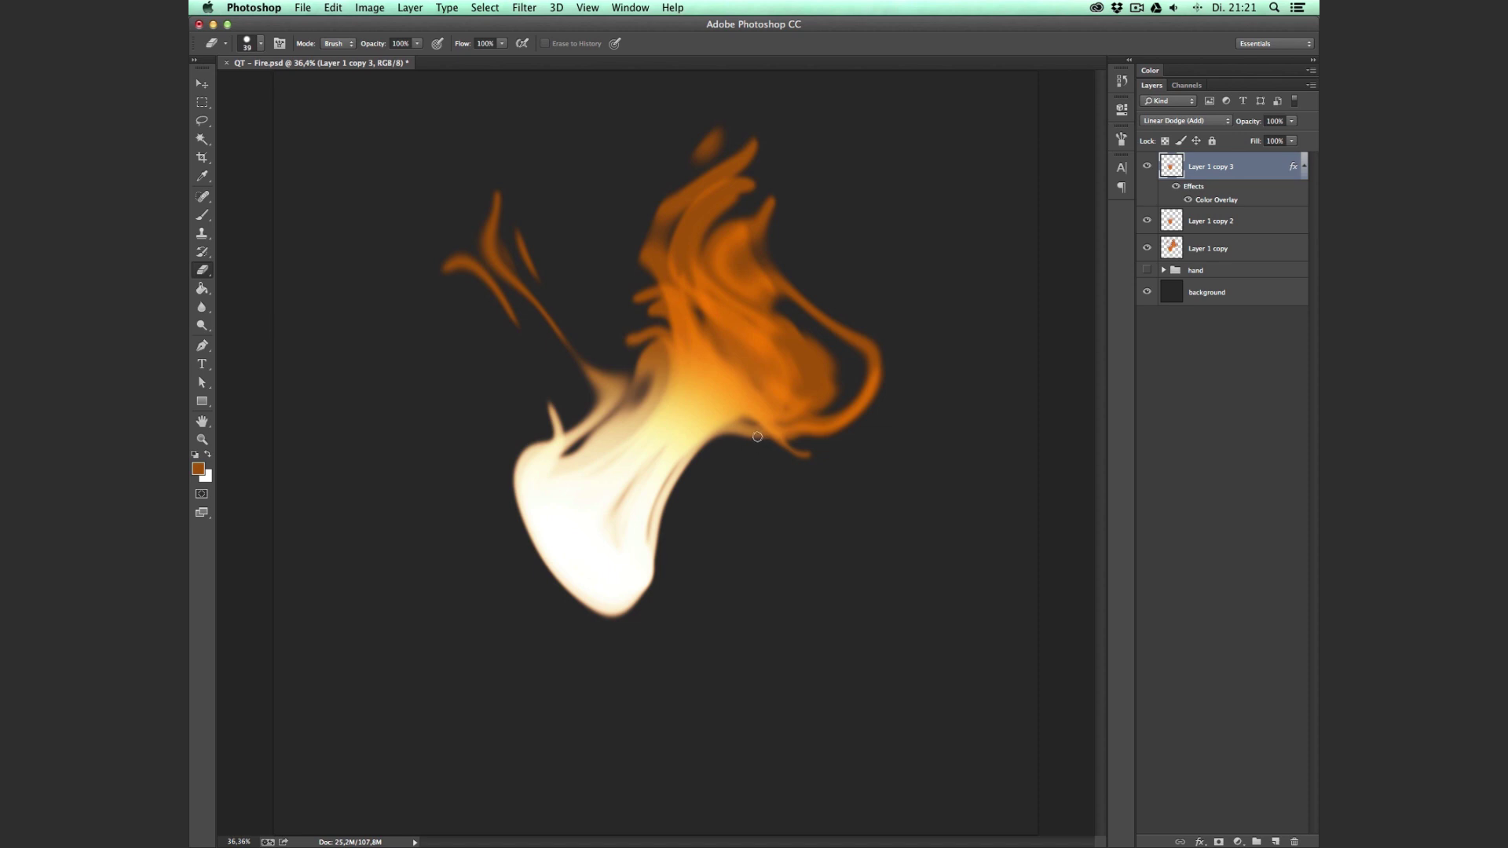
right_click(936, 556)
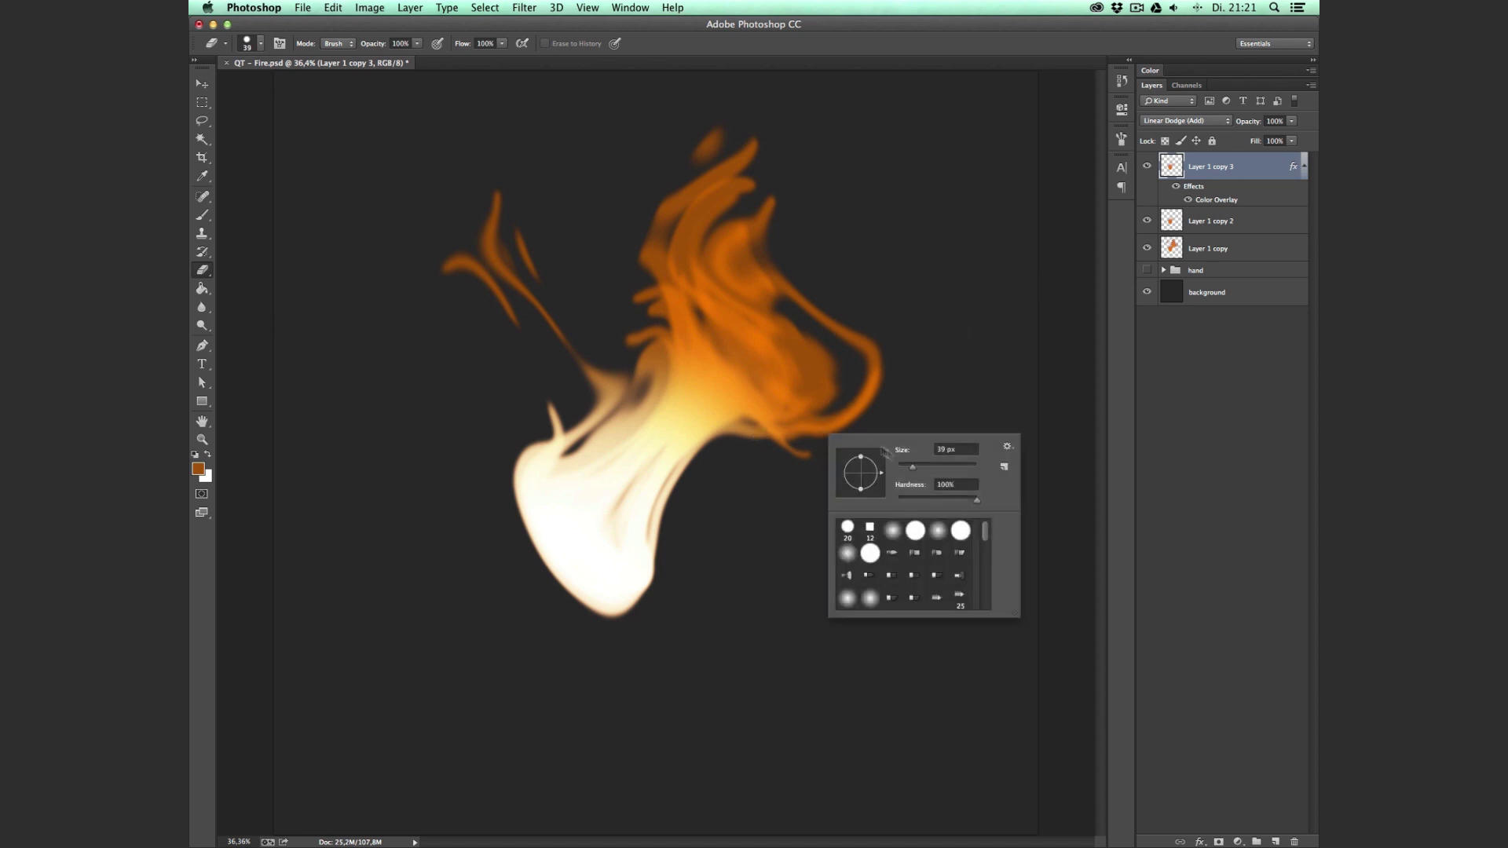
left_click(894, 541)
left_click_drag(934, 468, 972, 469)
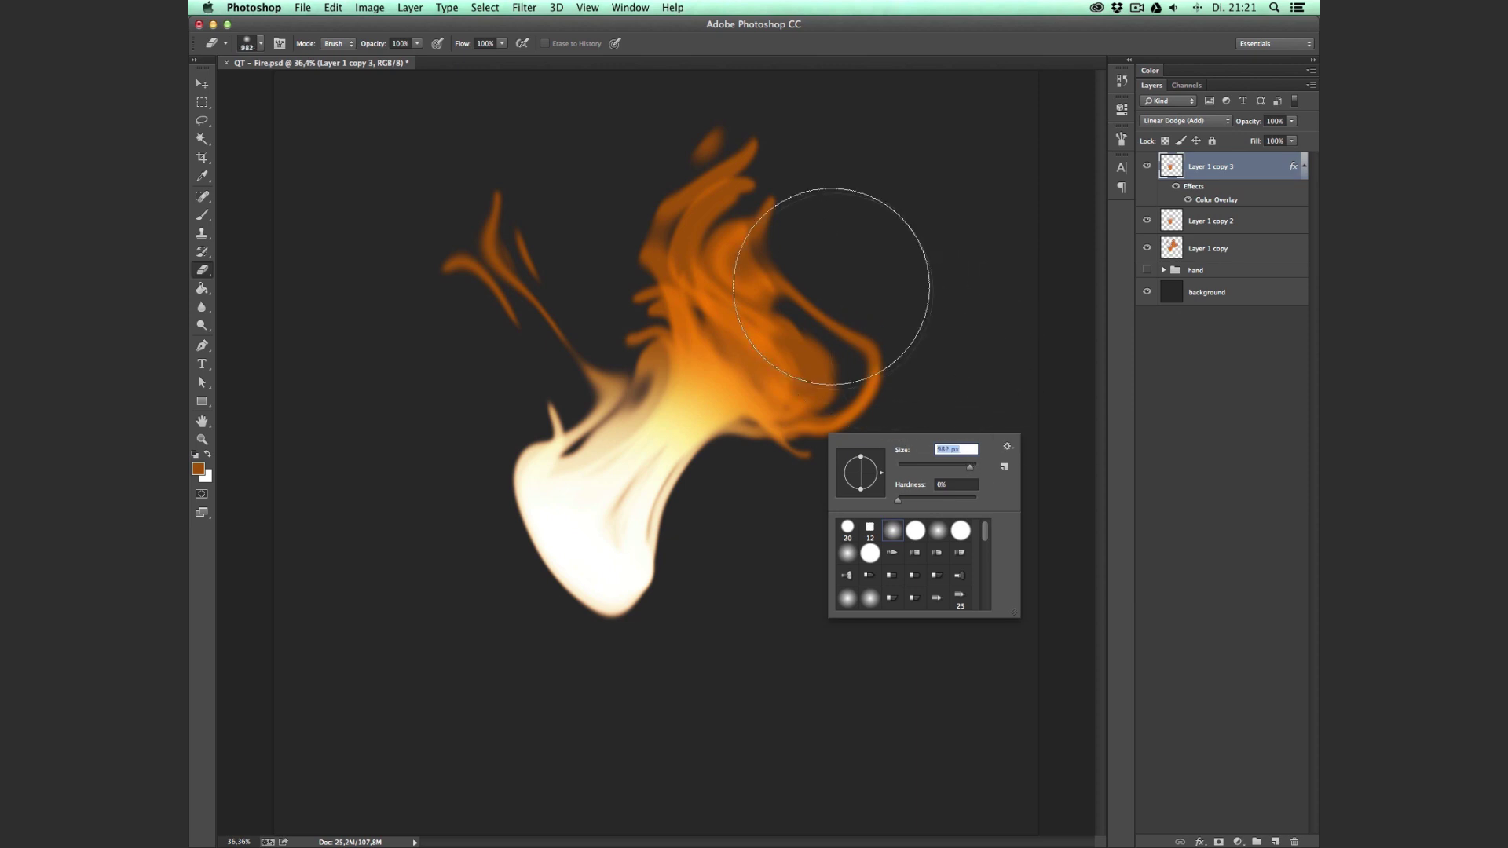
left_click(816, 361)
mouse_move(798, 440)
left_mouse_down()
mouse_move(593, 359)
mouse_move(454, 383)
mouse_move(691, 318)
mouse_move(785, 443)
mouse_move(759, 545)
left_mouse_up()
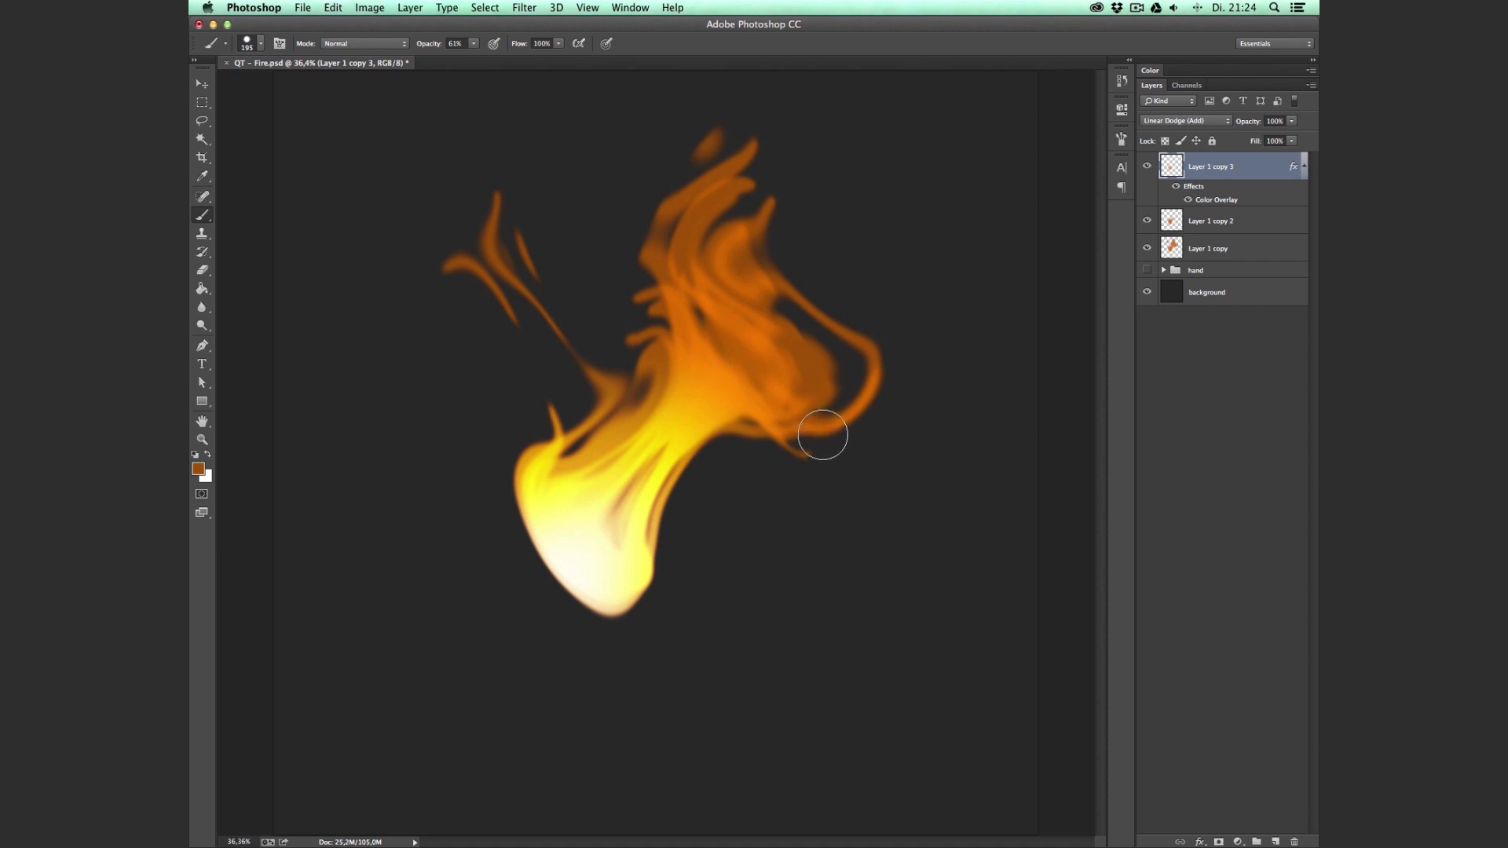
Duplicate the three fire layers and merge the copies into one layer
left_click(1217, 249, "shift")
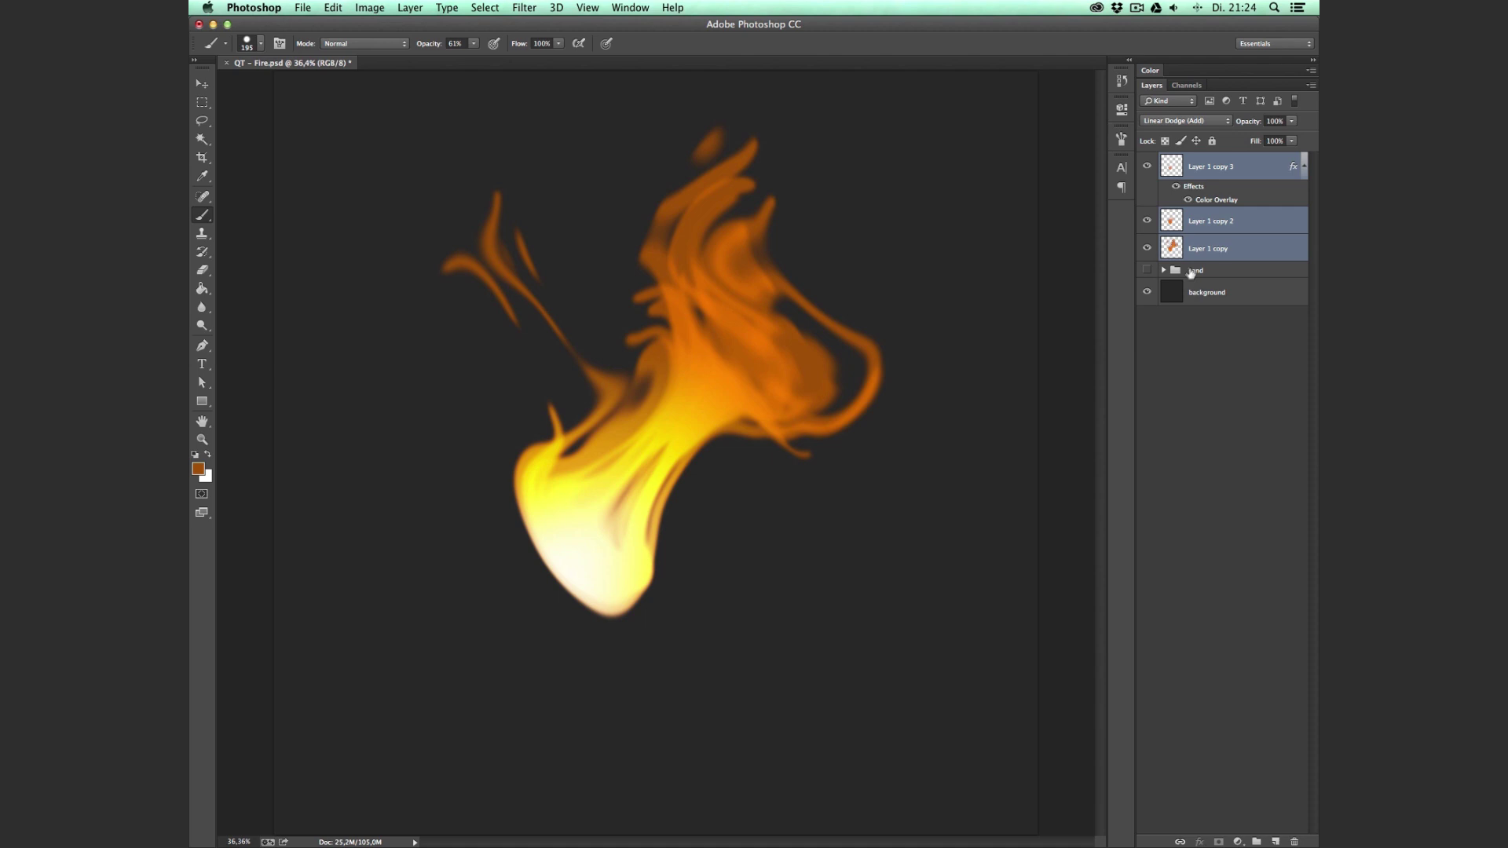
key("super+j")
right_click(1212, 169)
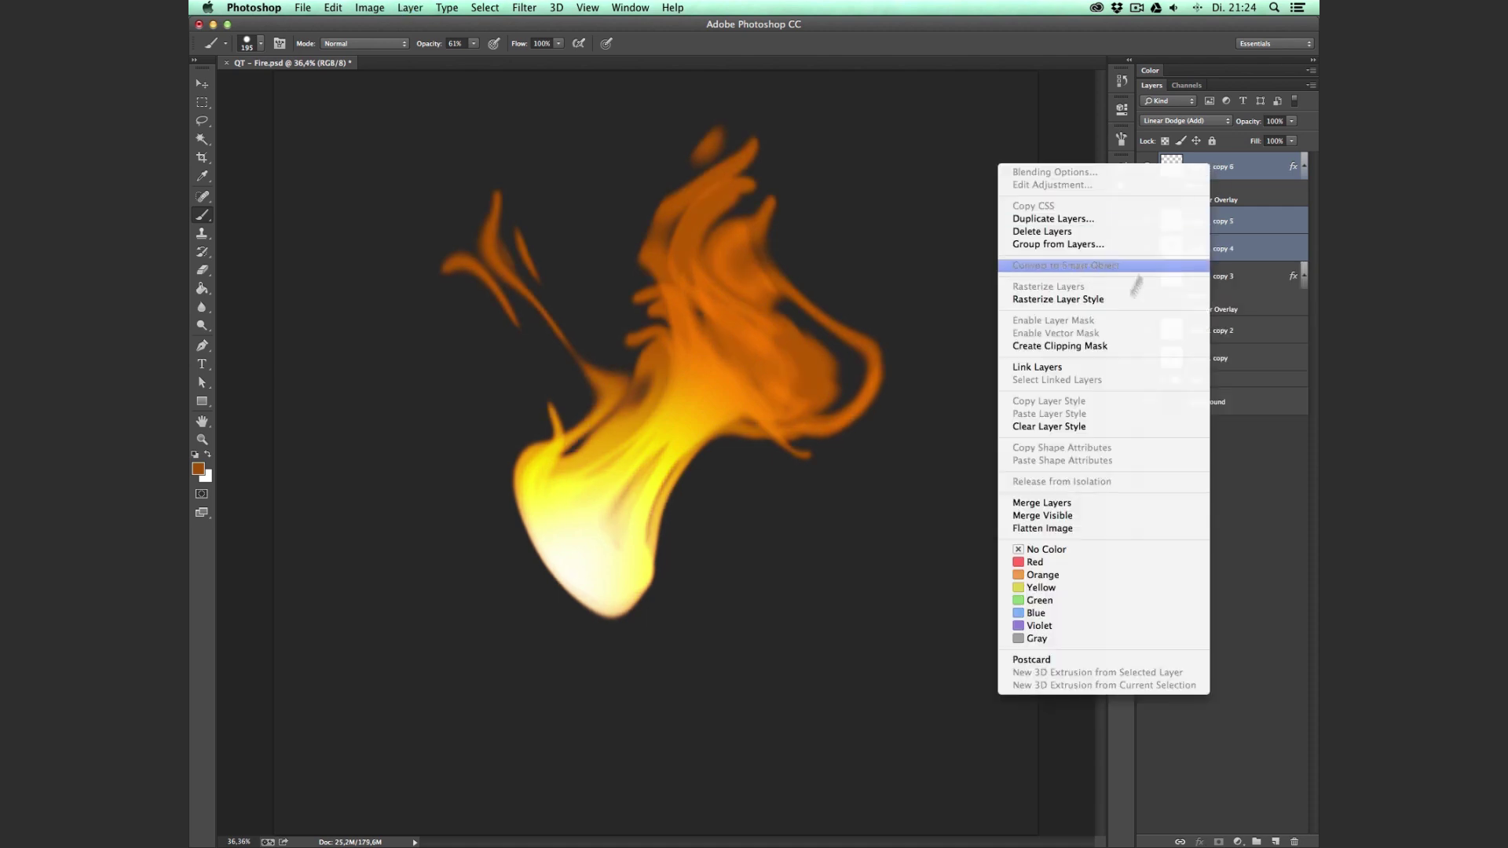
left_click(1060, 503)
Gaussian-blur the merged copy at 70.7 px and place it below Layer 1 copy at 18% opacity
left_click(524, 8)
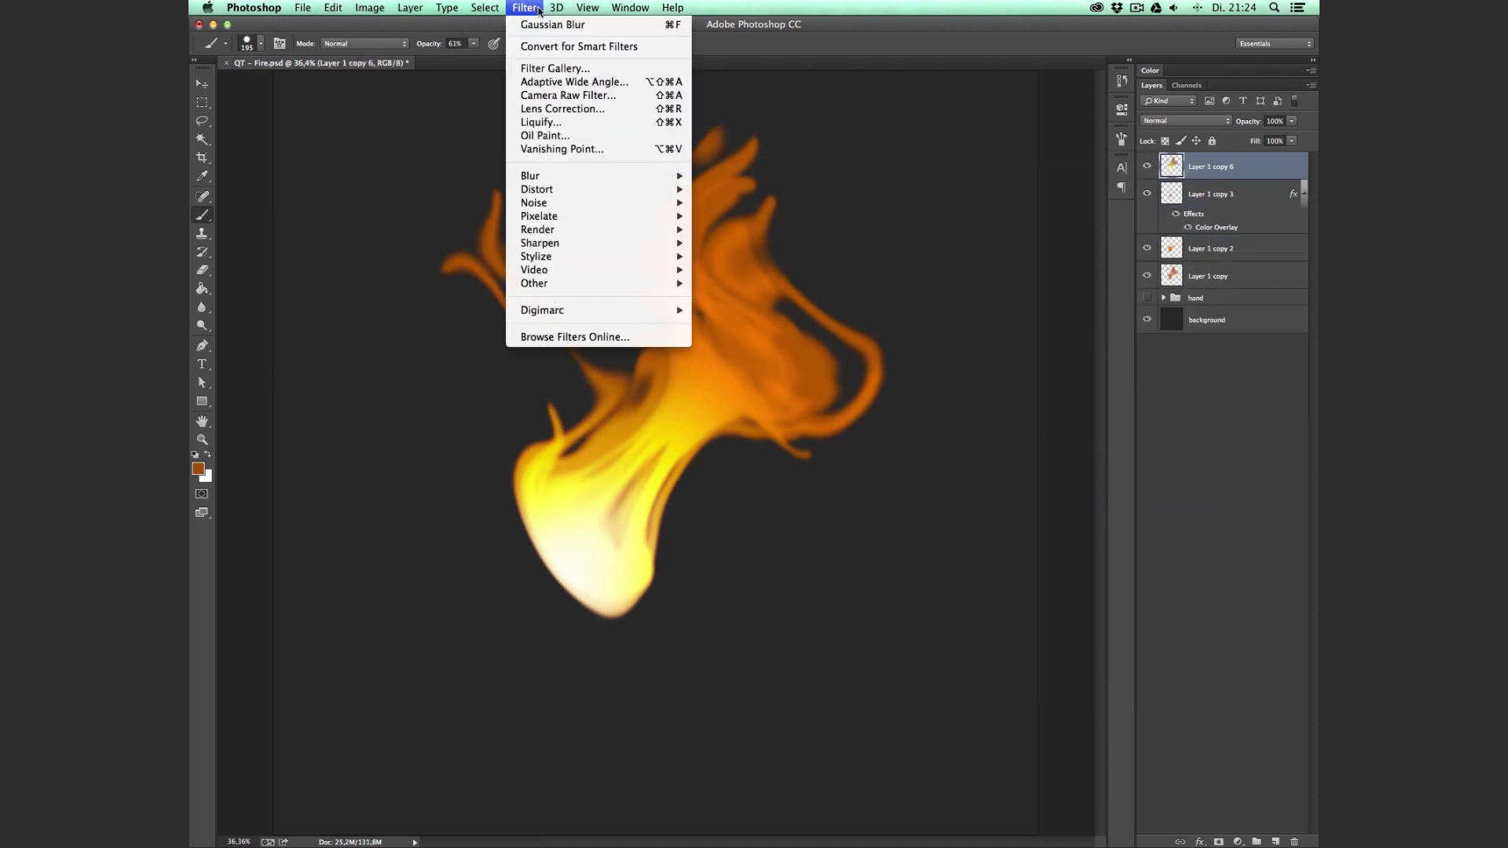
mouse_move(565, 177)
left_click(743, 279)
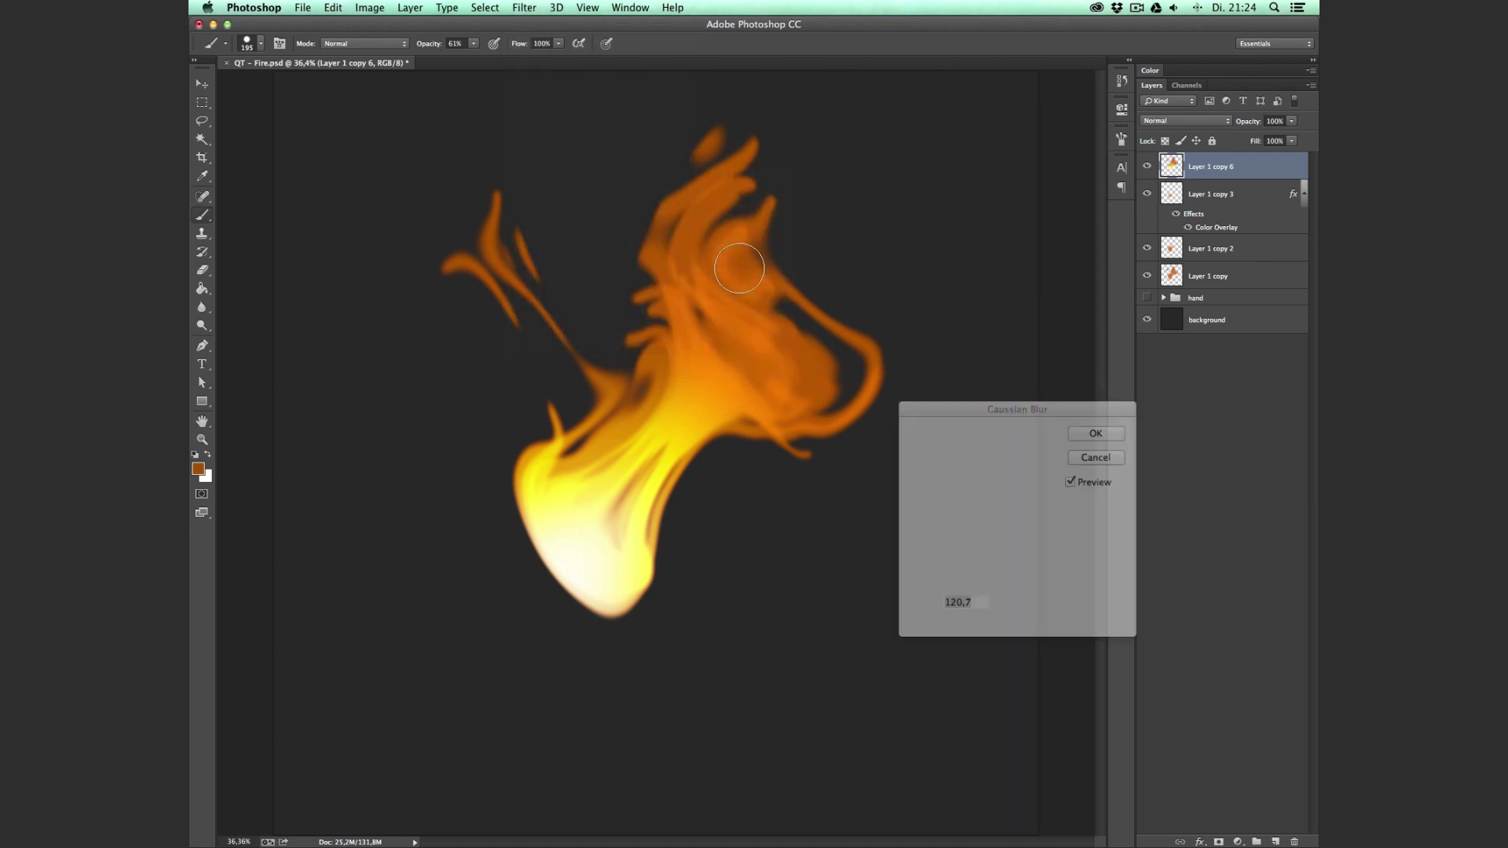
left_click_drag(1002, 624, 991, 624)
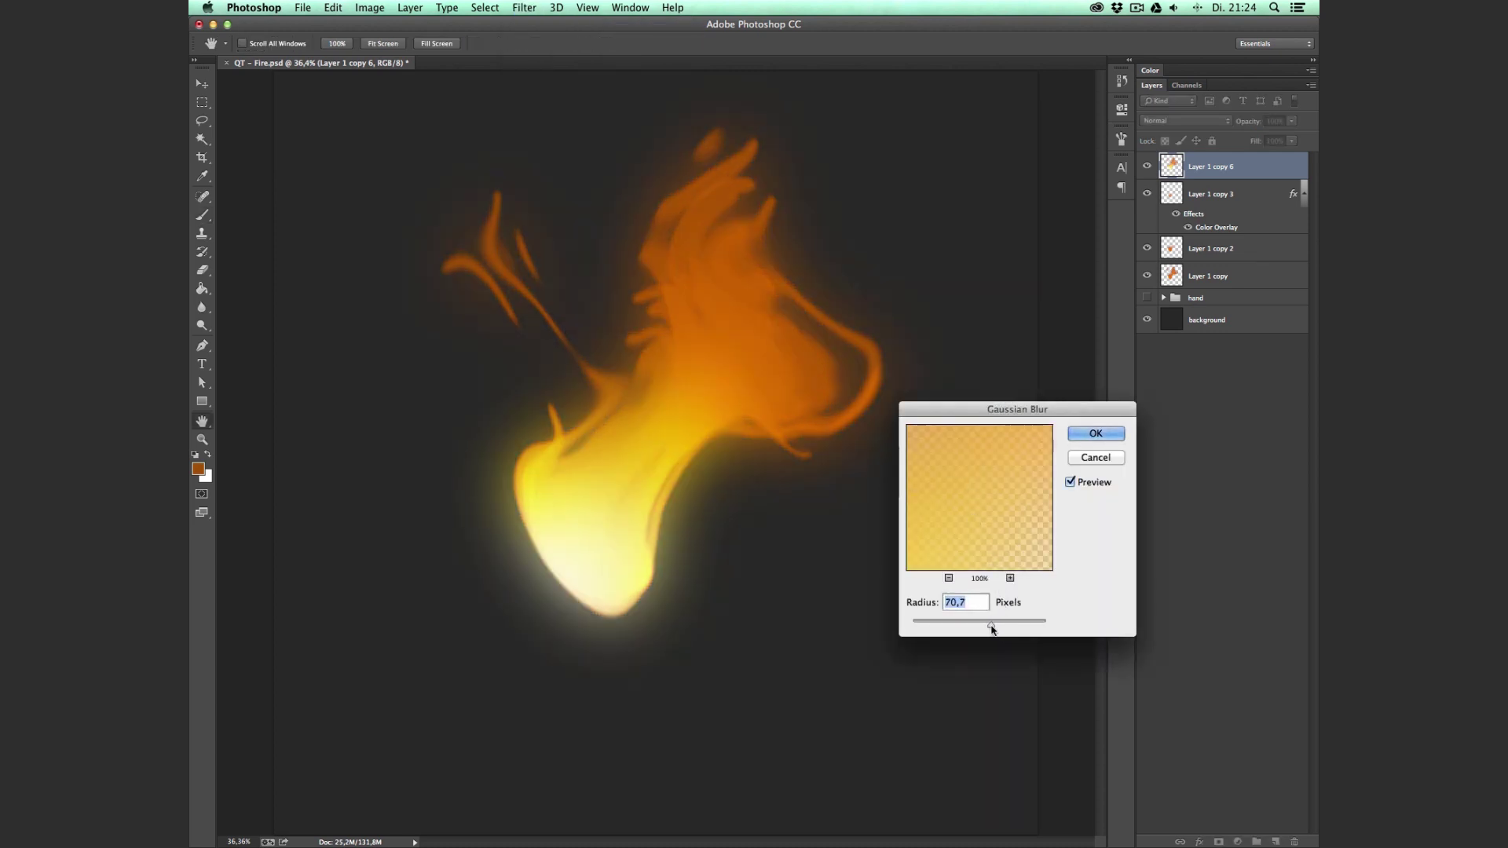
left_click(1094, 433)
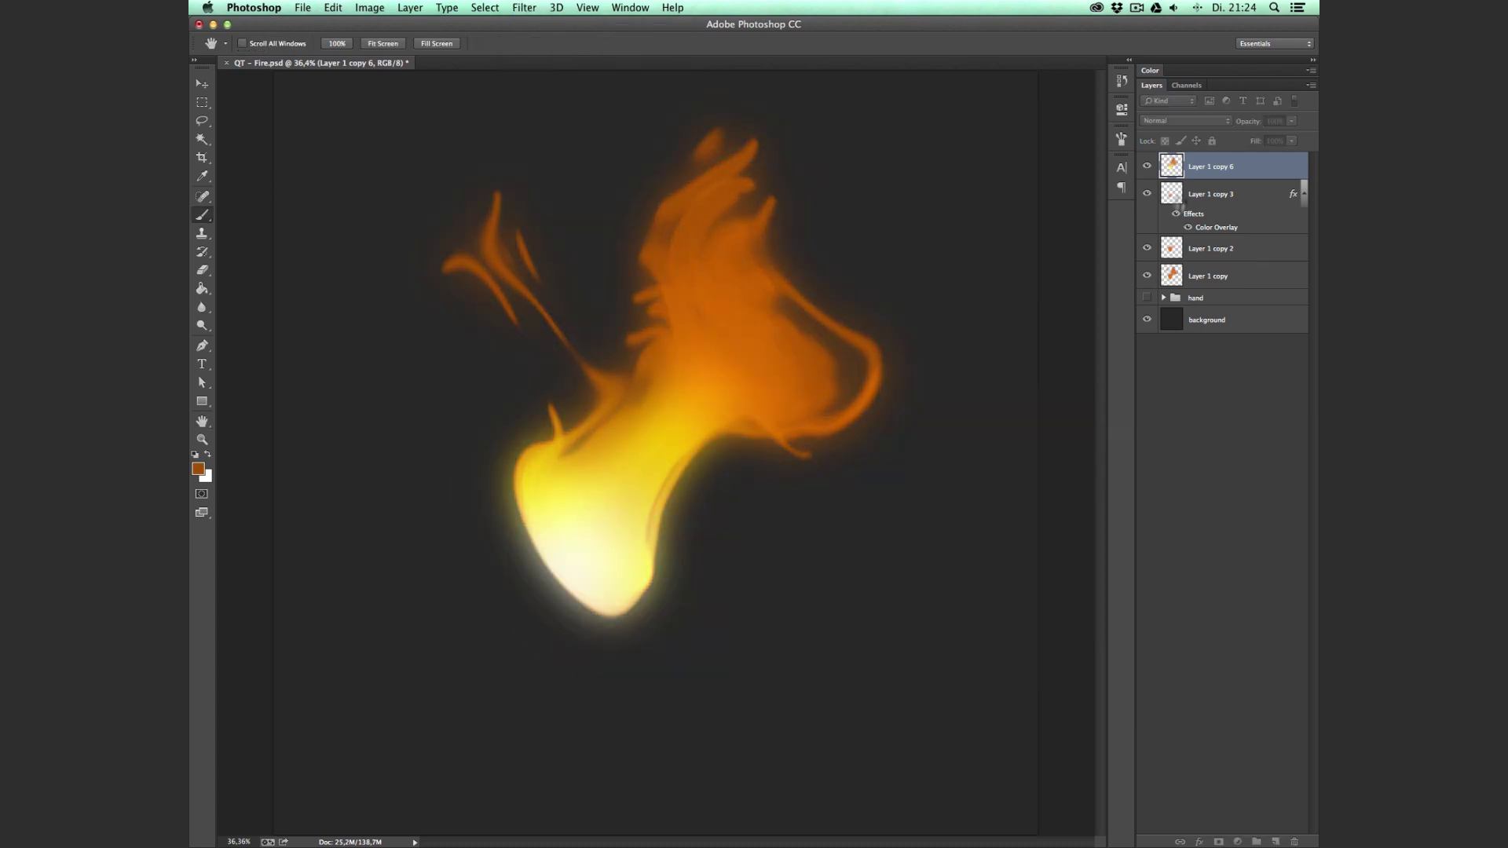
left_click_drag(1199, 166, 1201, 287)
left_click_drag(1294, 122, 1252, 145)
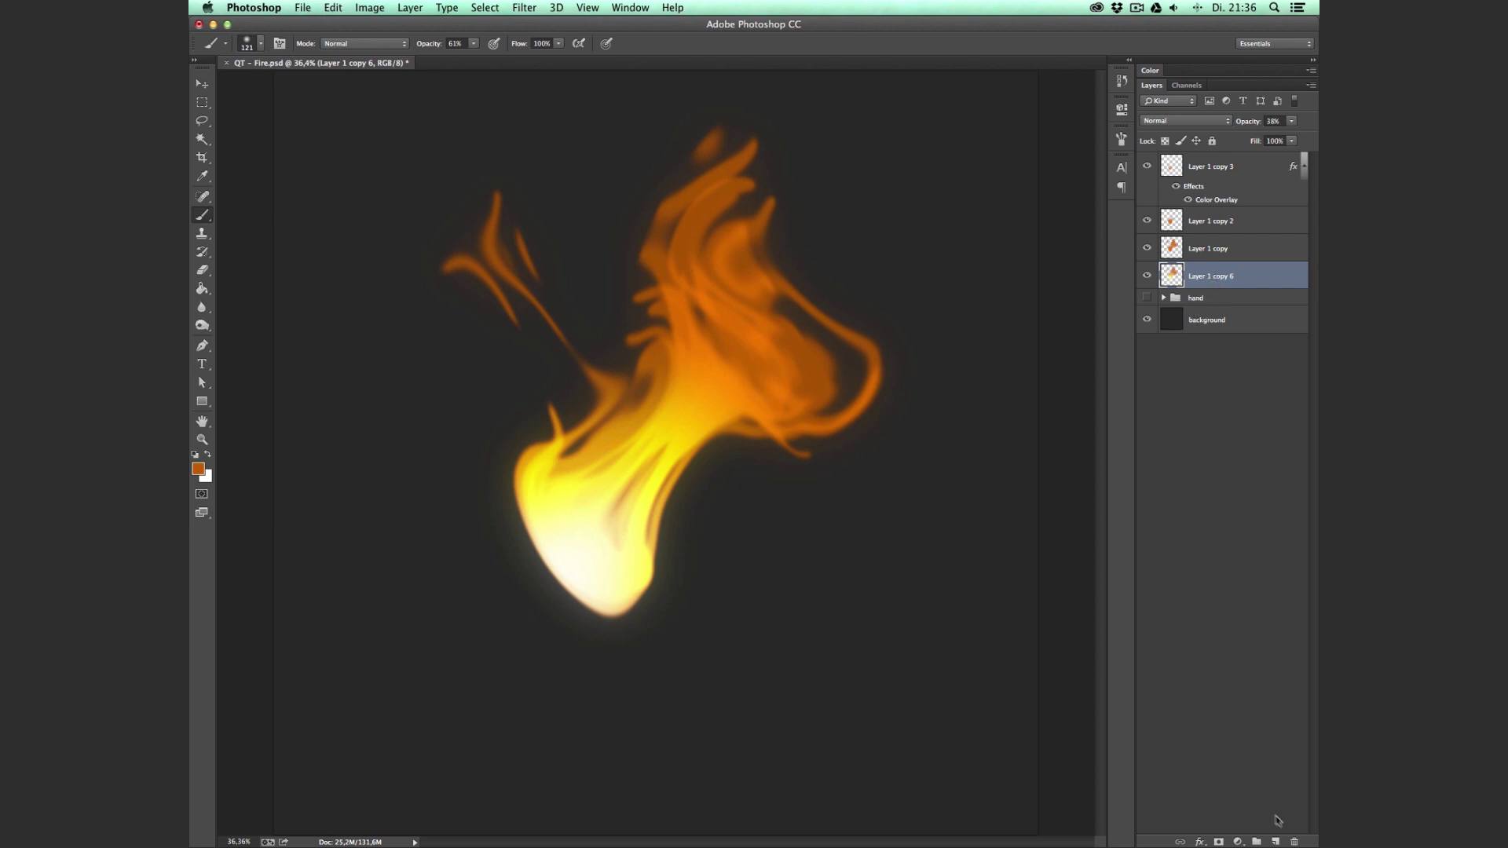
Add a new top layer and set up a 20 px hard round white brush at 100% opacity
left_click(1277, 841)
mouse_move(1198, 283)
left_mouse_down()
mouse_move(1173, 263)
mouse_move(1222, 146)
left_mouse_up()
right_click(581, 416)
left_click(601, 507)
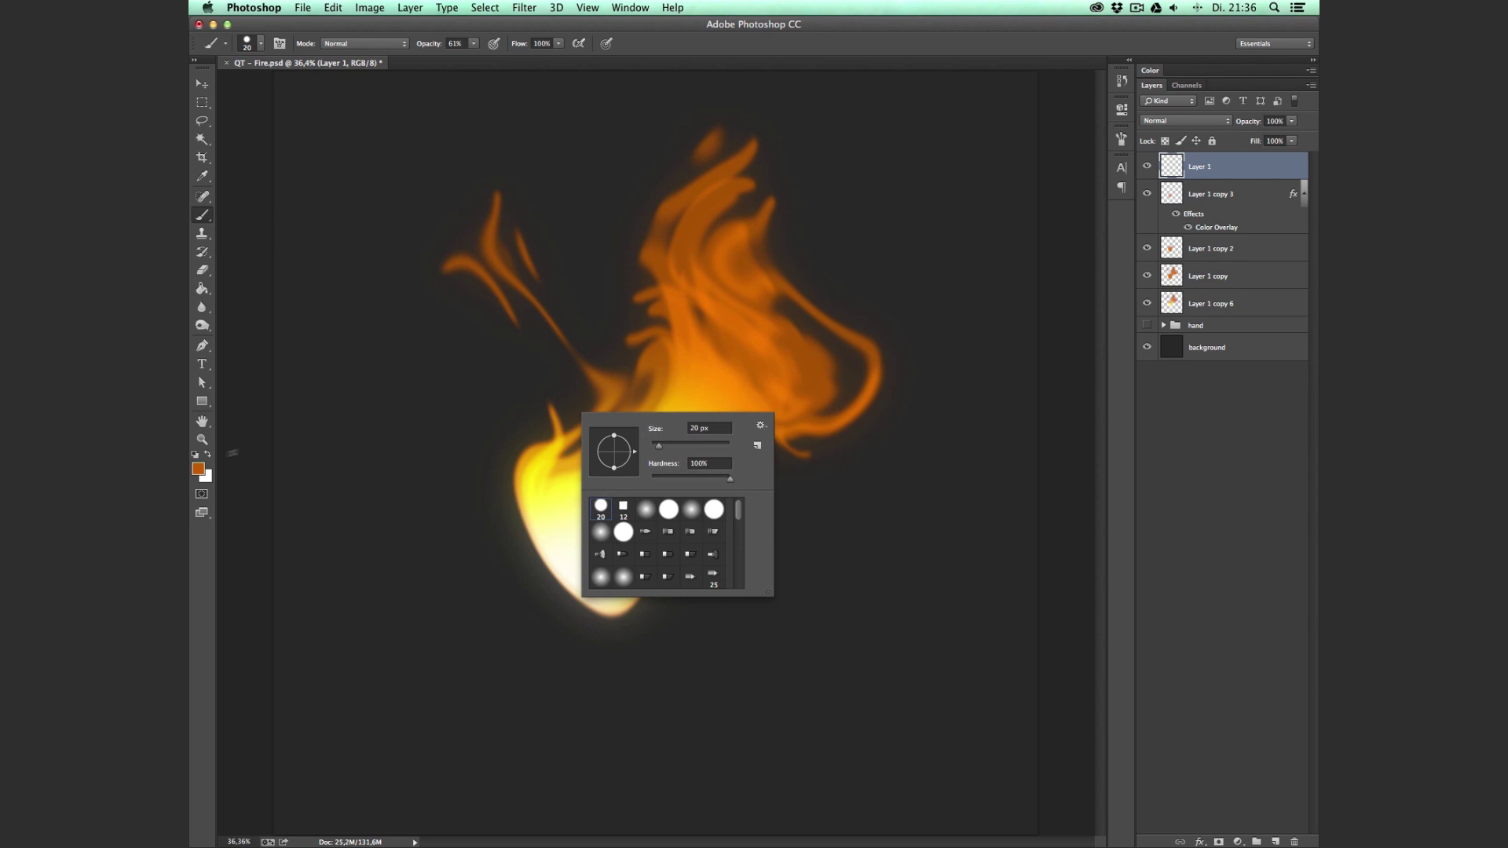
left_click(208, 454)
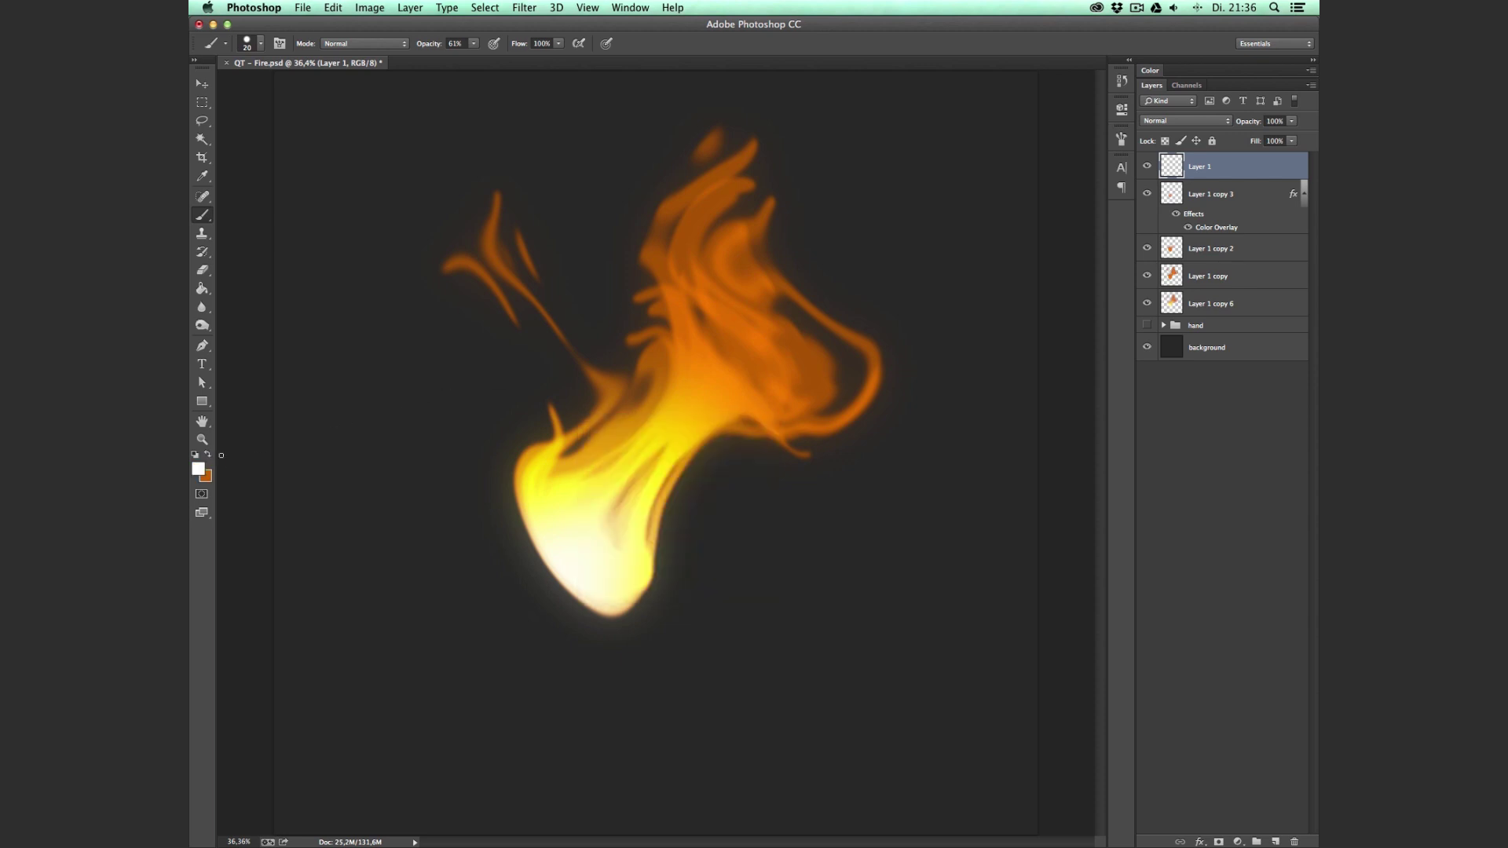
left_click(474, 44)
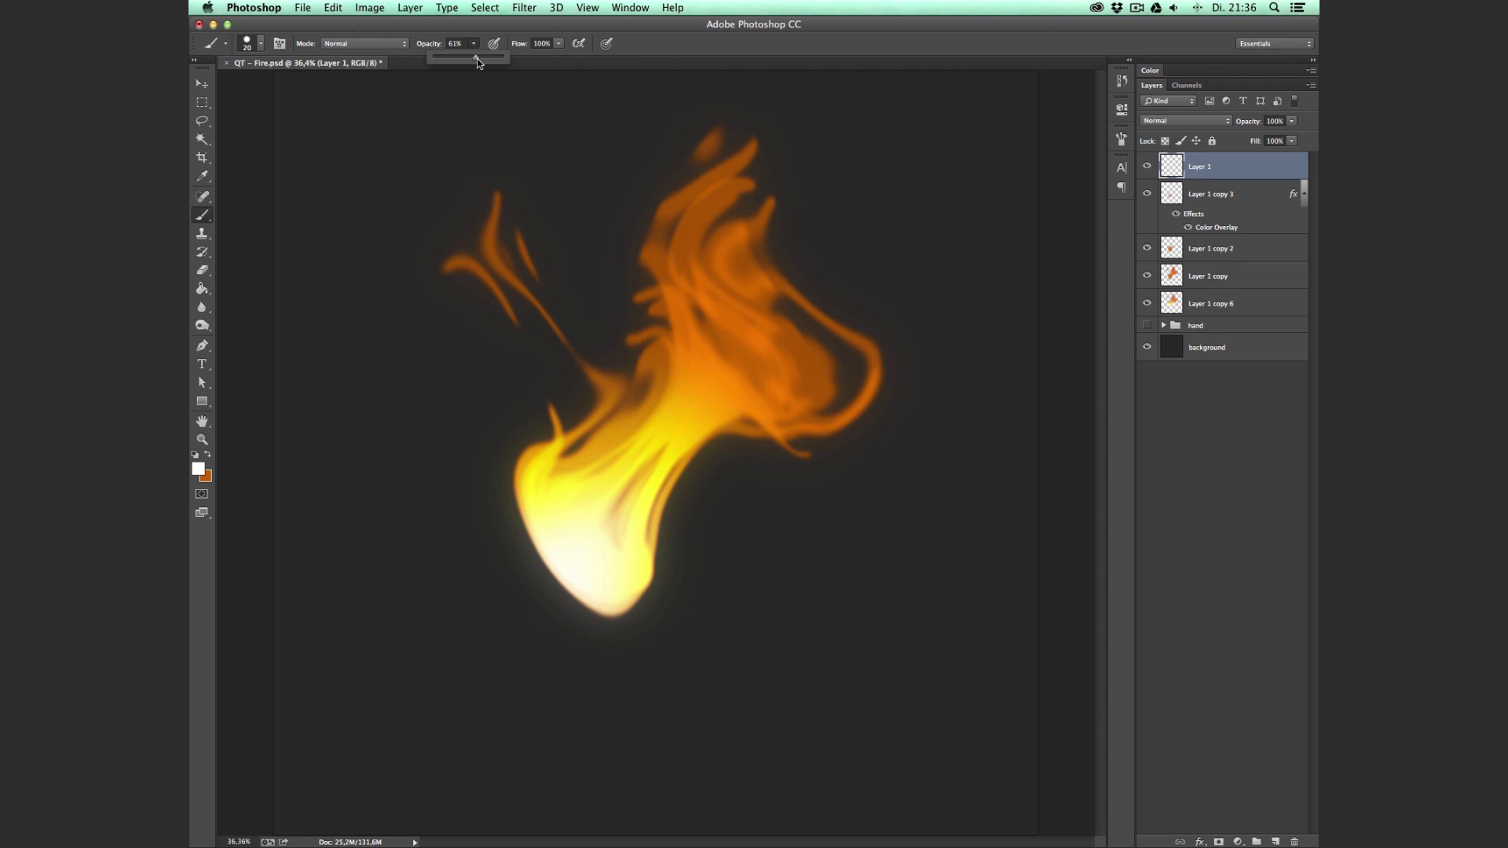
left_click_drag(476, 57, 511, 62)
Paint small white spark strokes around and above the flame
left_click_drag(760, 304, 765, 291)
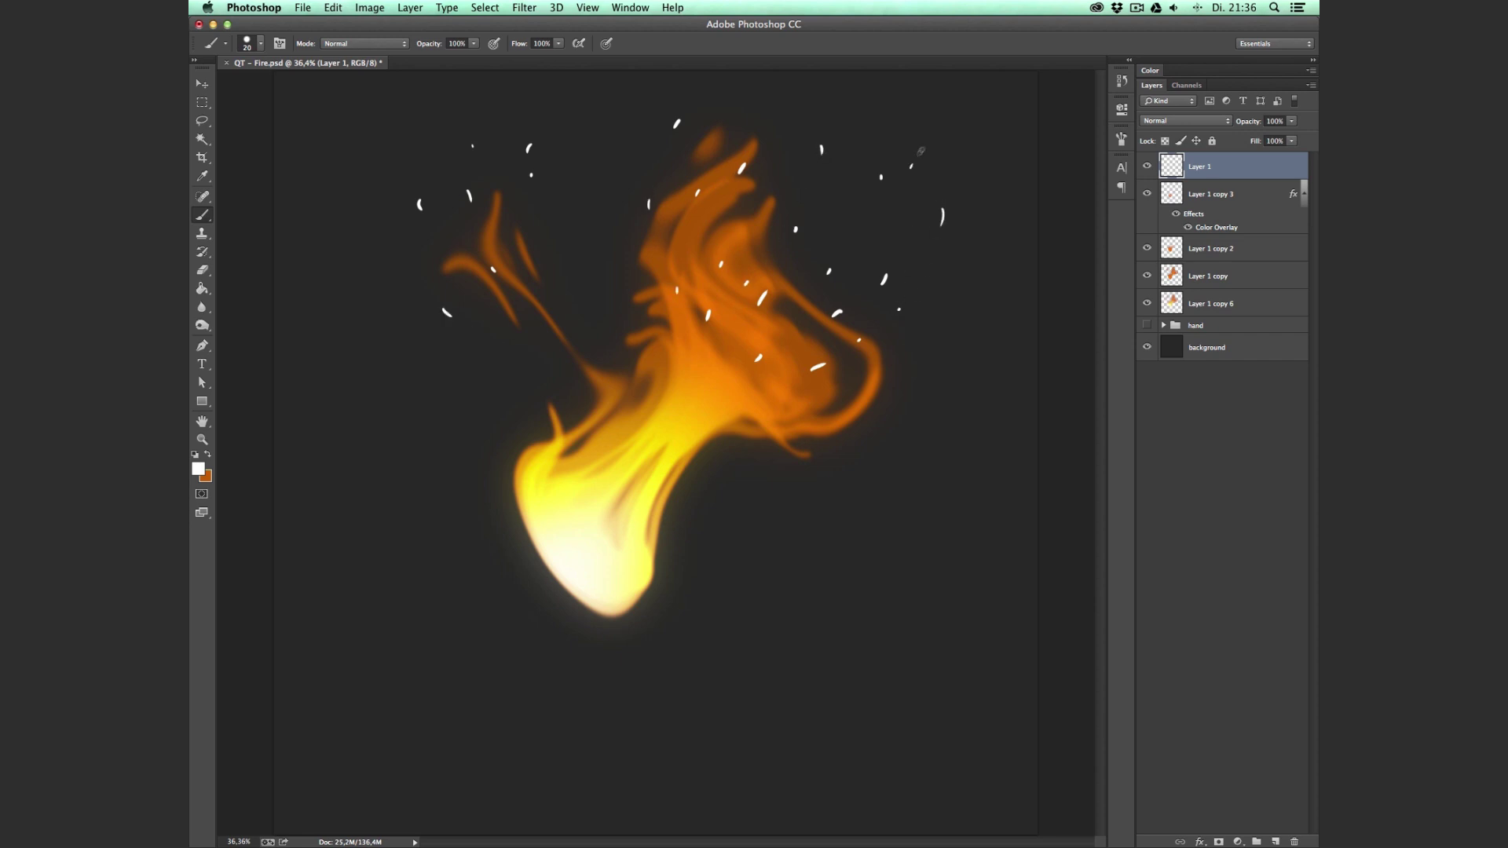
left_click_drag(859, 155, 842, 181)
left_click_drag(954, 264, 940, 275)
left_click_drag(963, 158, 953, 168)
Add a red Normal-mode Outer Glow of 18 px at 100% opacity to the sparks layer
right_click(1192, 167)
left_click(1161, 169)
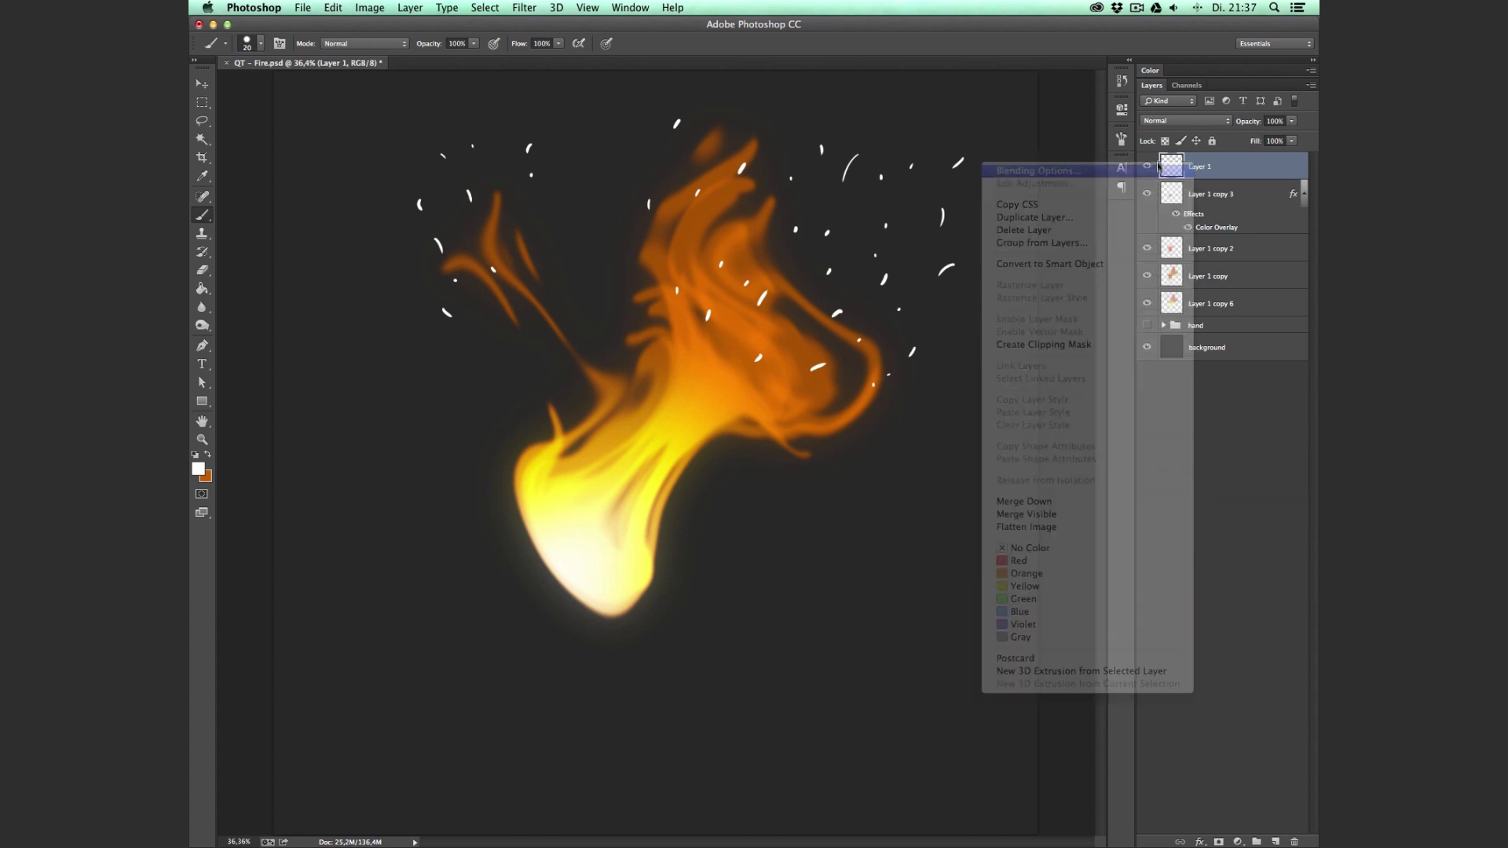
left_click(894, 511)
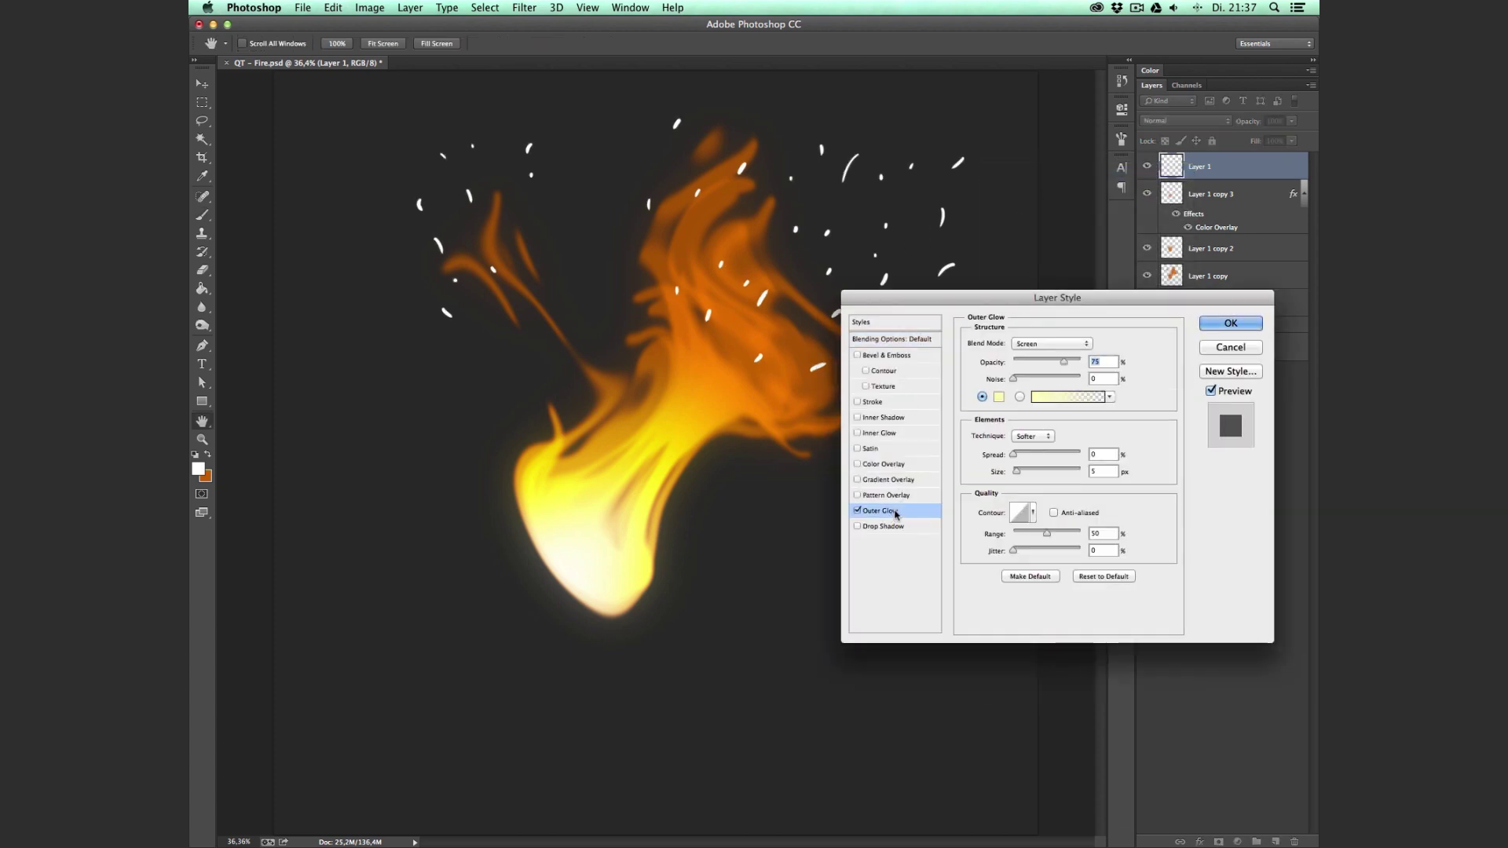
left_click(999, 397)
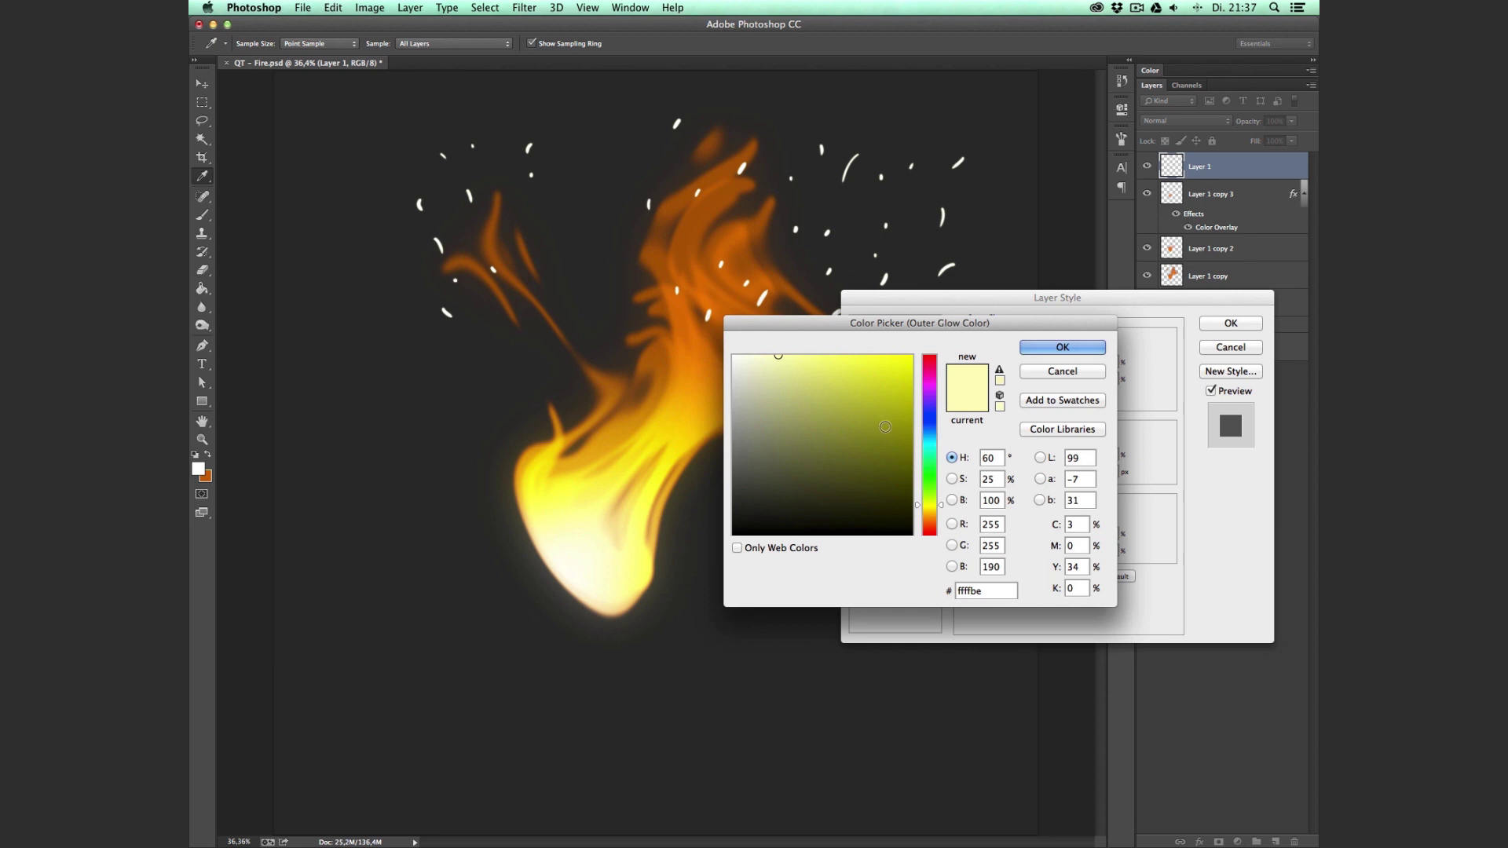
mouse_move(942, 518)
left_mouse_down()
mouse_move(941, 498)
mouse_move(941, 531)
left_mouse_up()
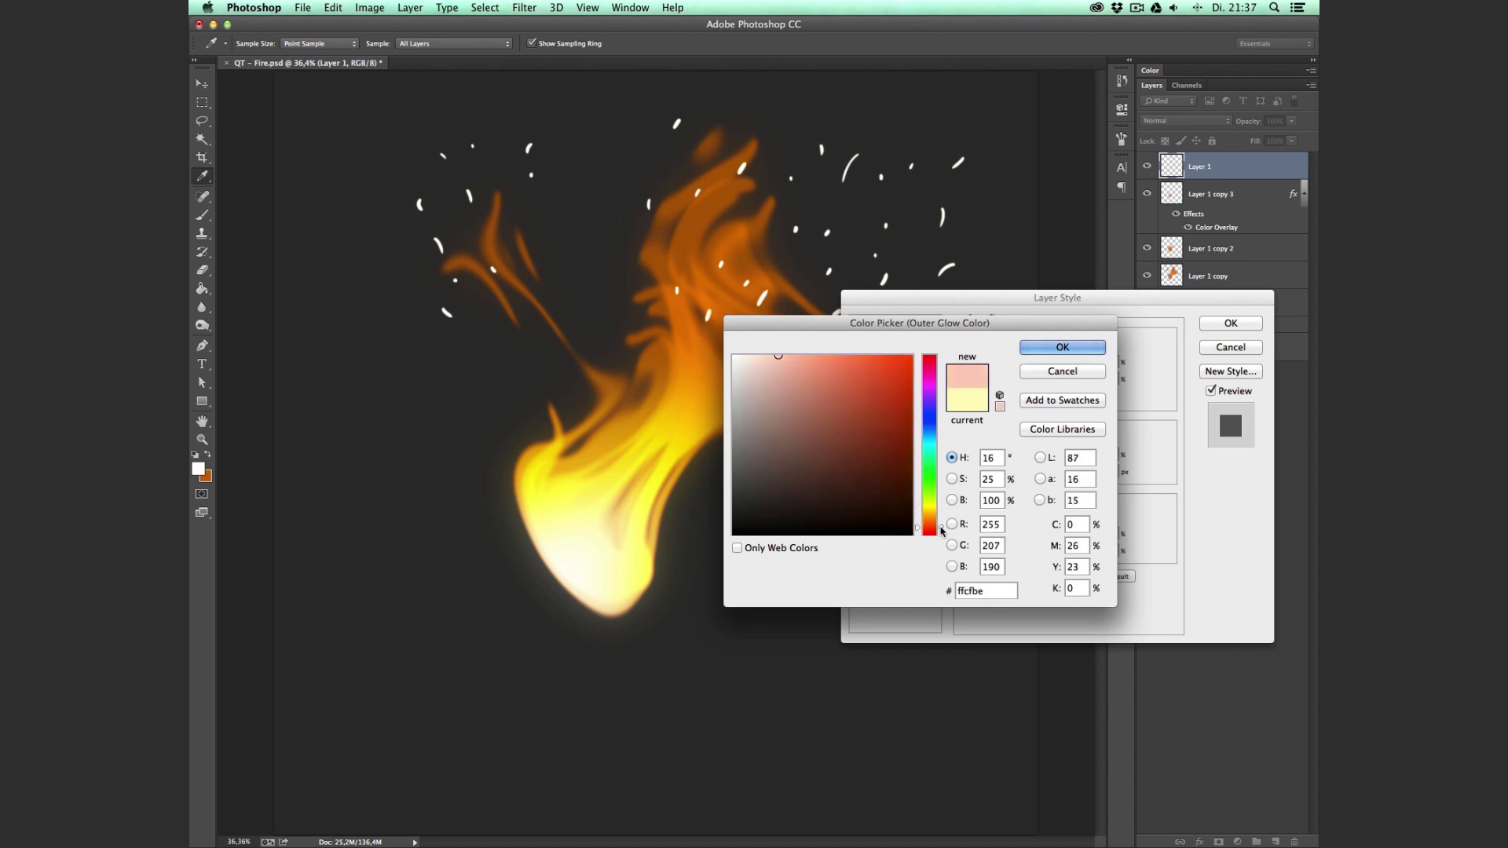
left_click(911, 356)
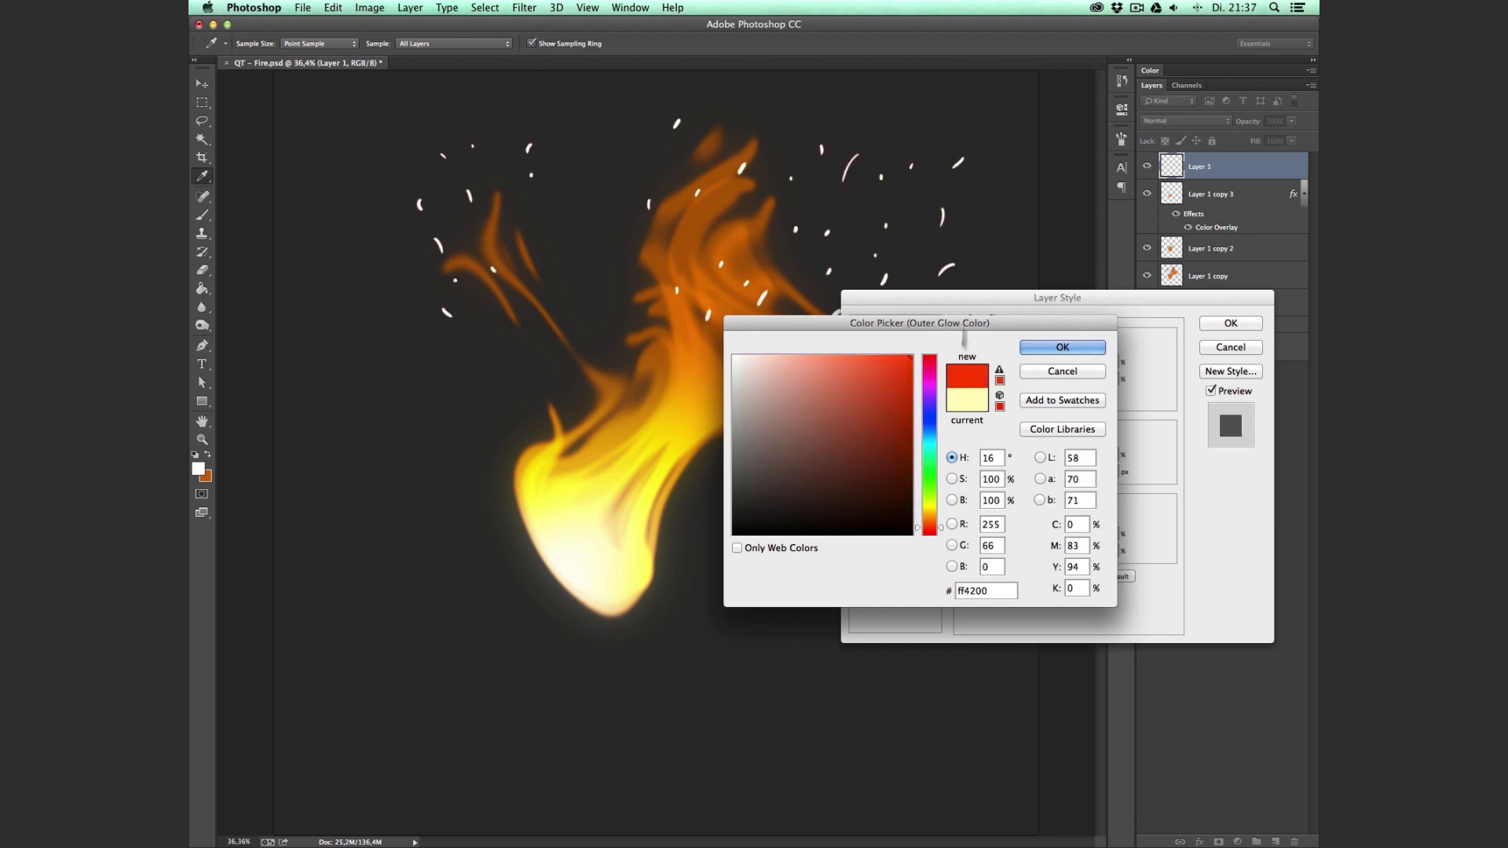
left_click(1060, 347)
left_click(1025, 345)
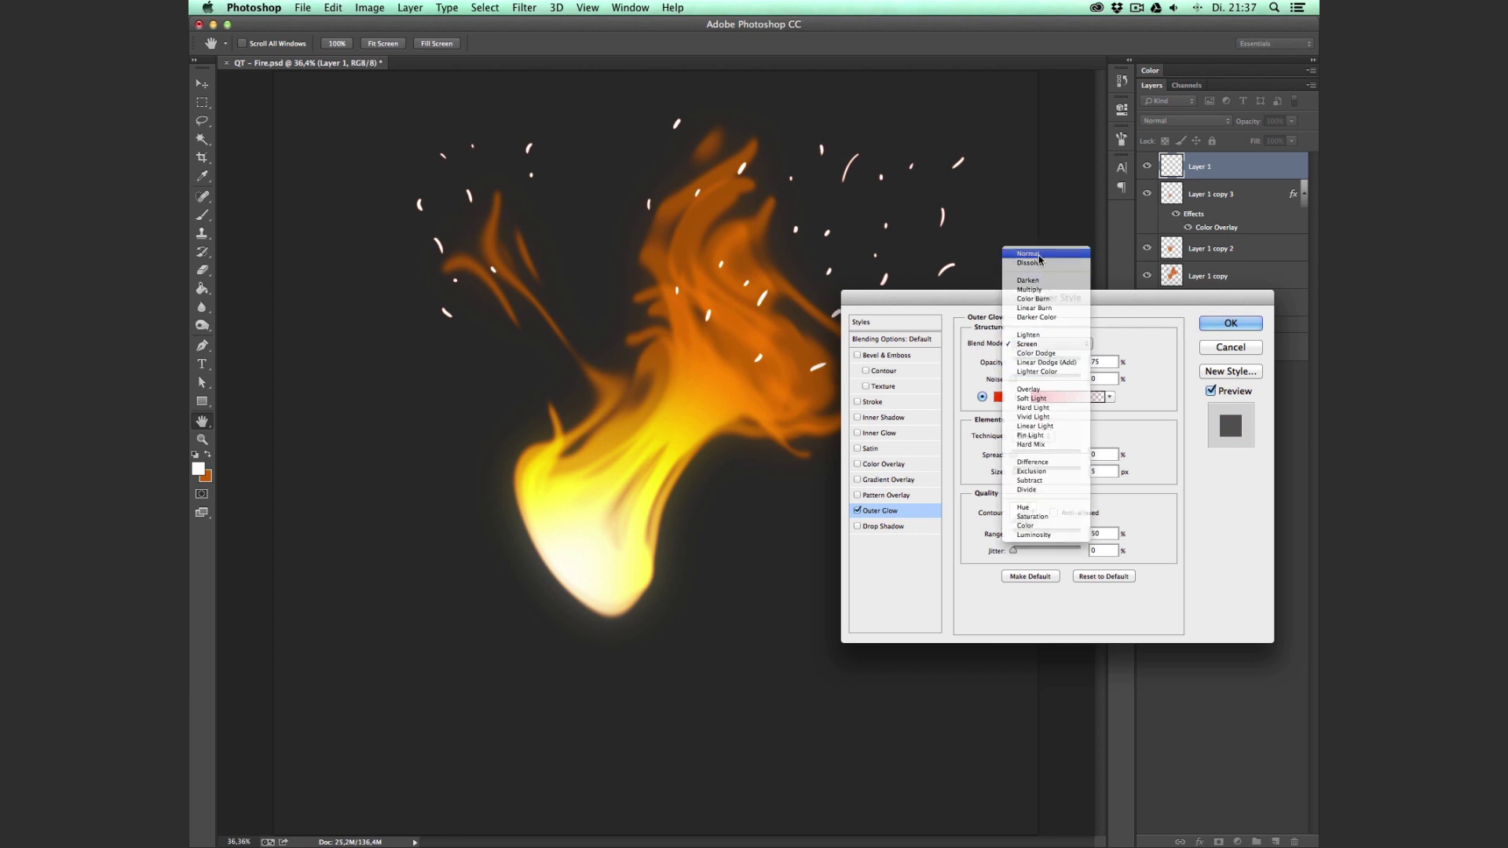
left_click(1039, 258)
left_click_drag(1014, 471, 1031, 469)
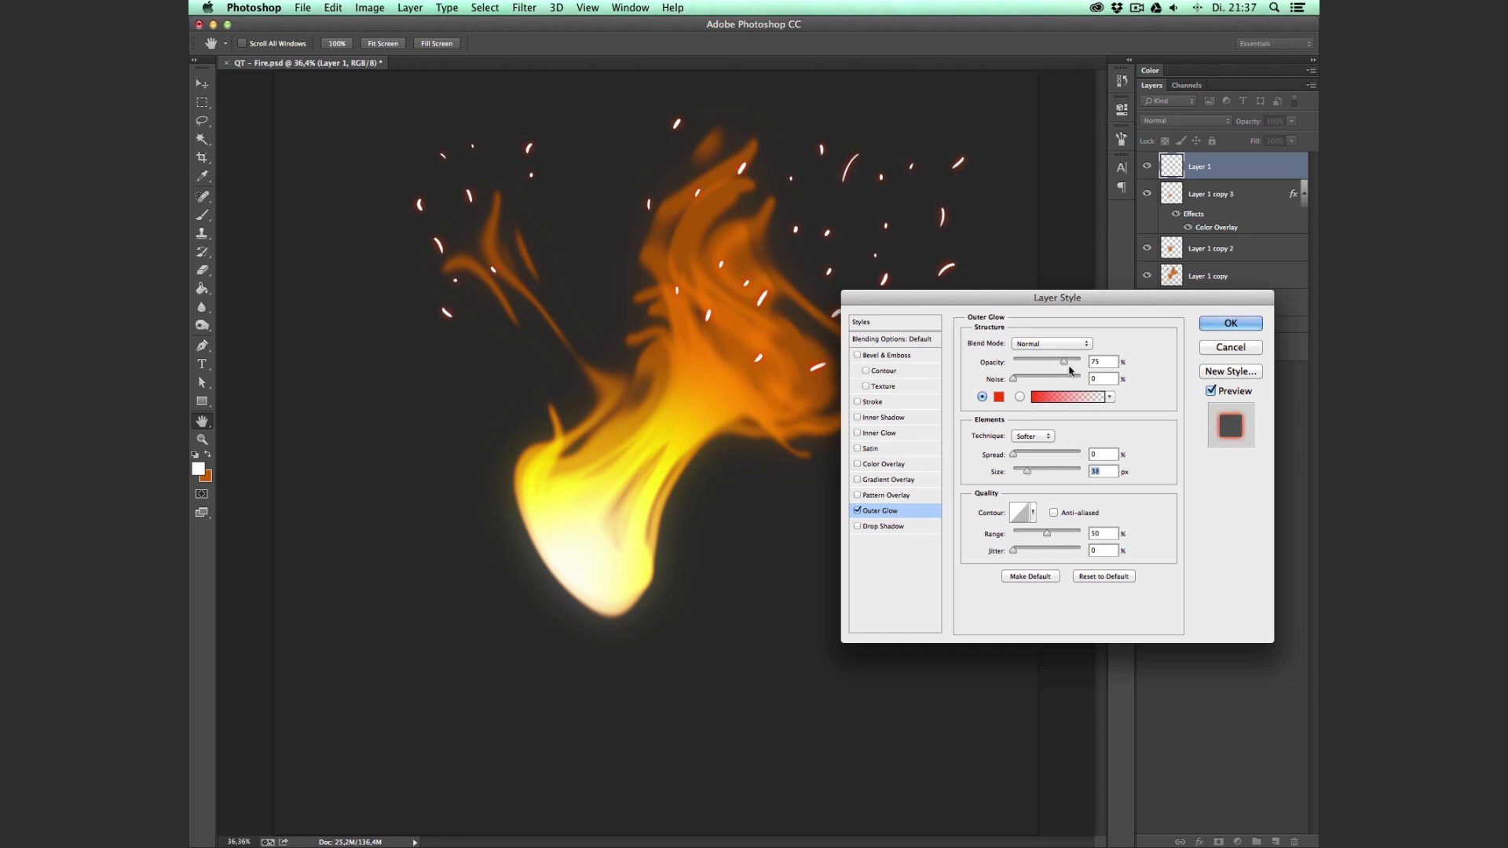
left_click_drag(1066, 364, 1082, 362)
Add an orange Normal-mode Inner Glow of 16 px and apply the layer style
left_click(893, 434)
left_click(998, 396)
left_click(911, 356)
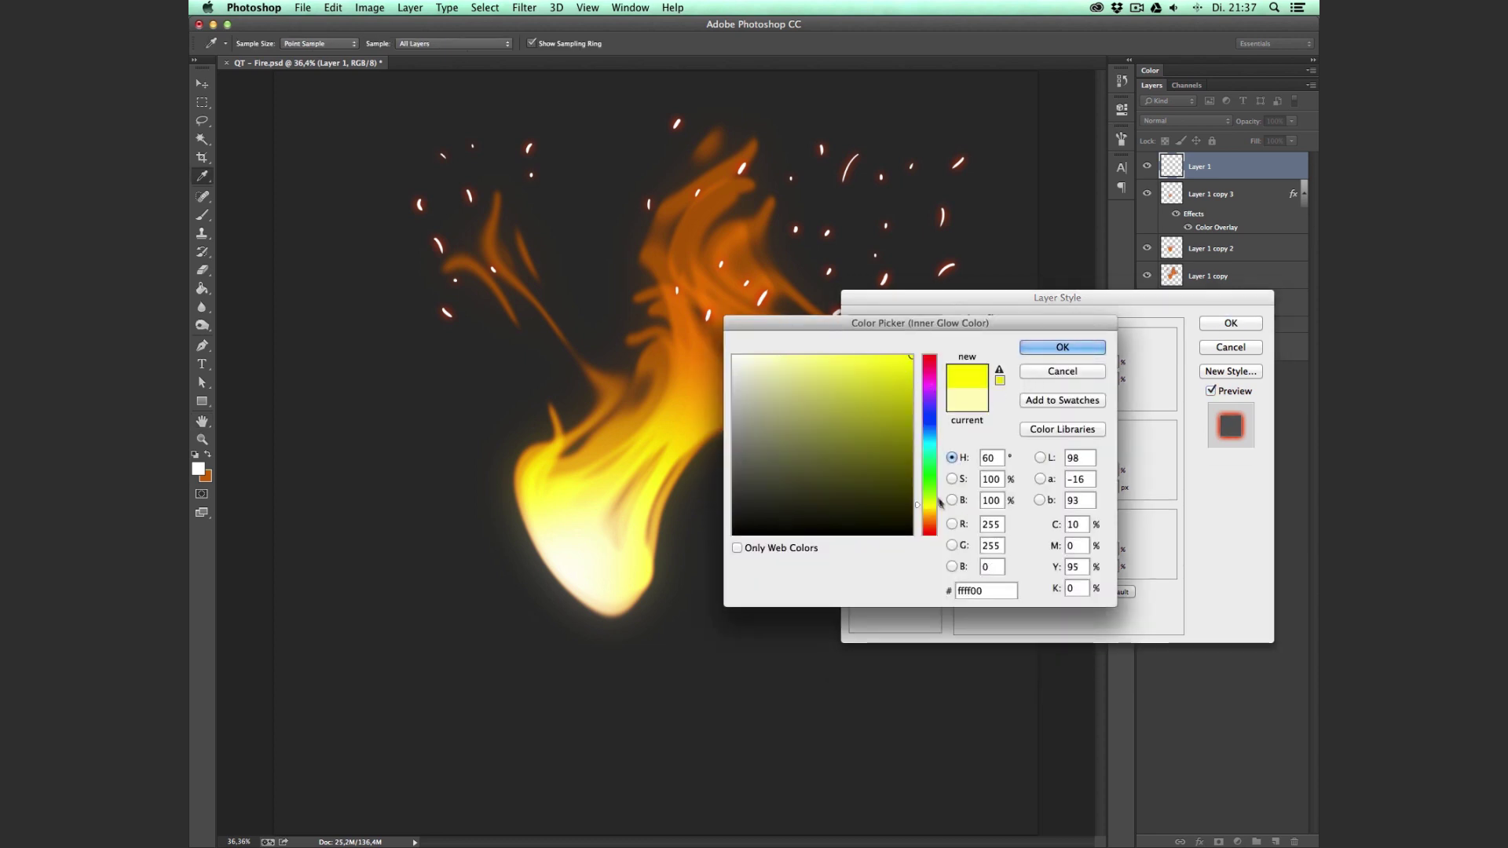
left_click(942, 521)
left_click(1058, 348)
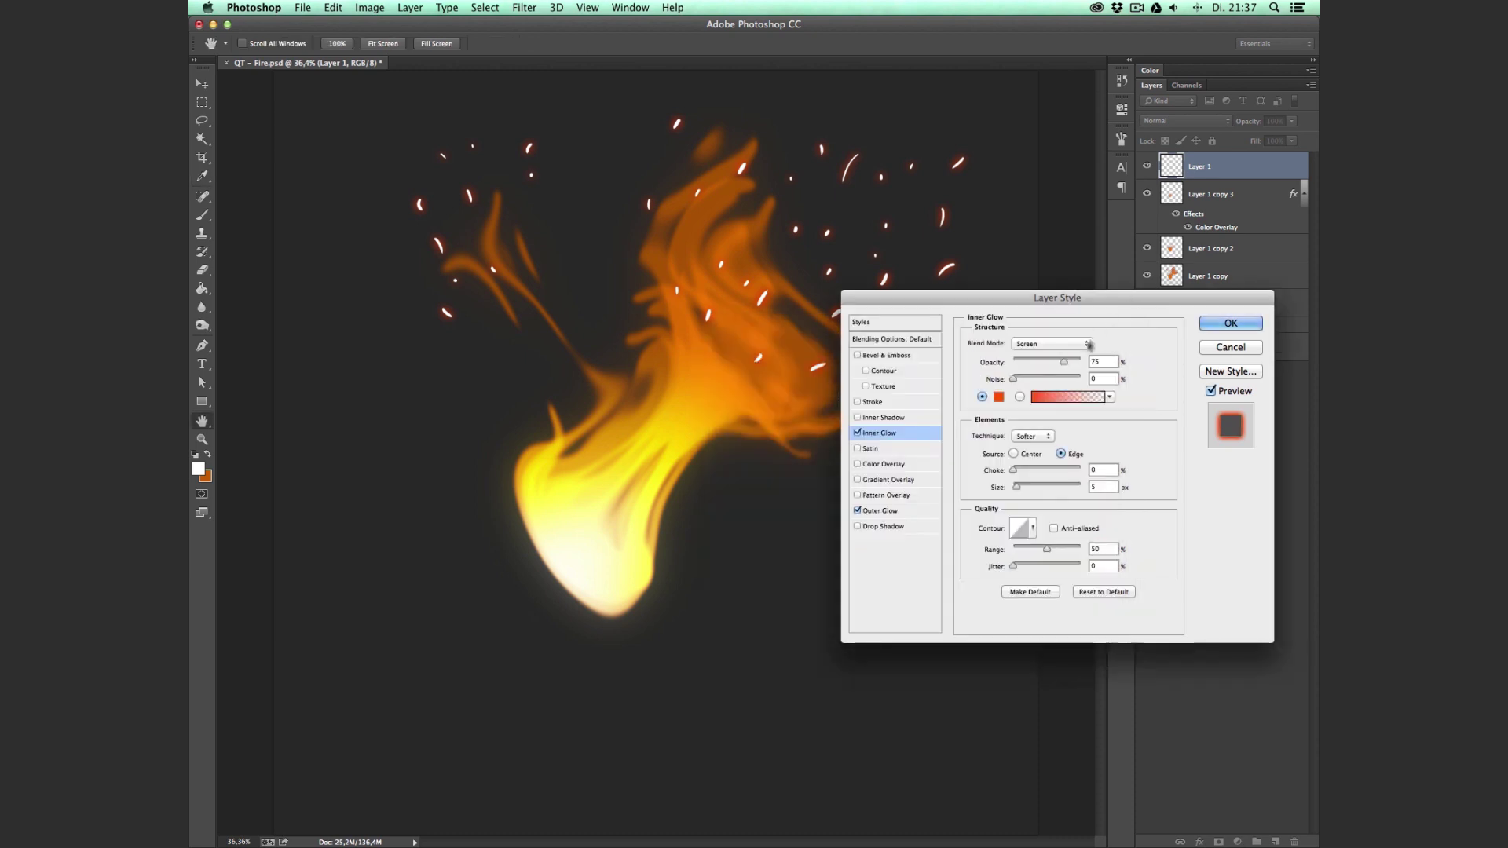
left_click(1059, 342)
left_click(1045, 253)
left_click_drag(1021, 489, 1022, 489)
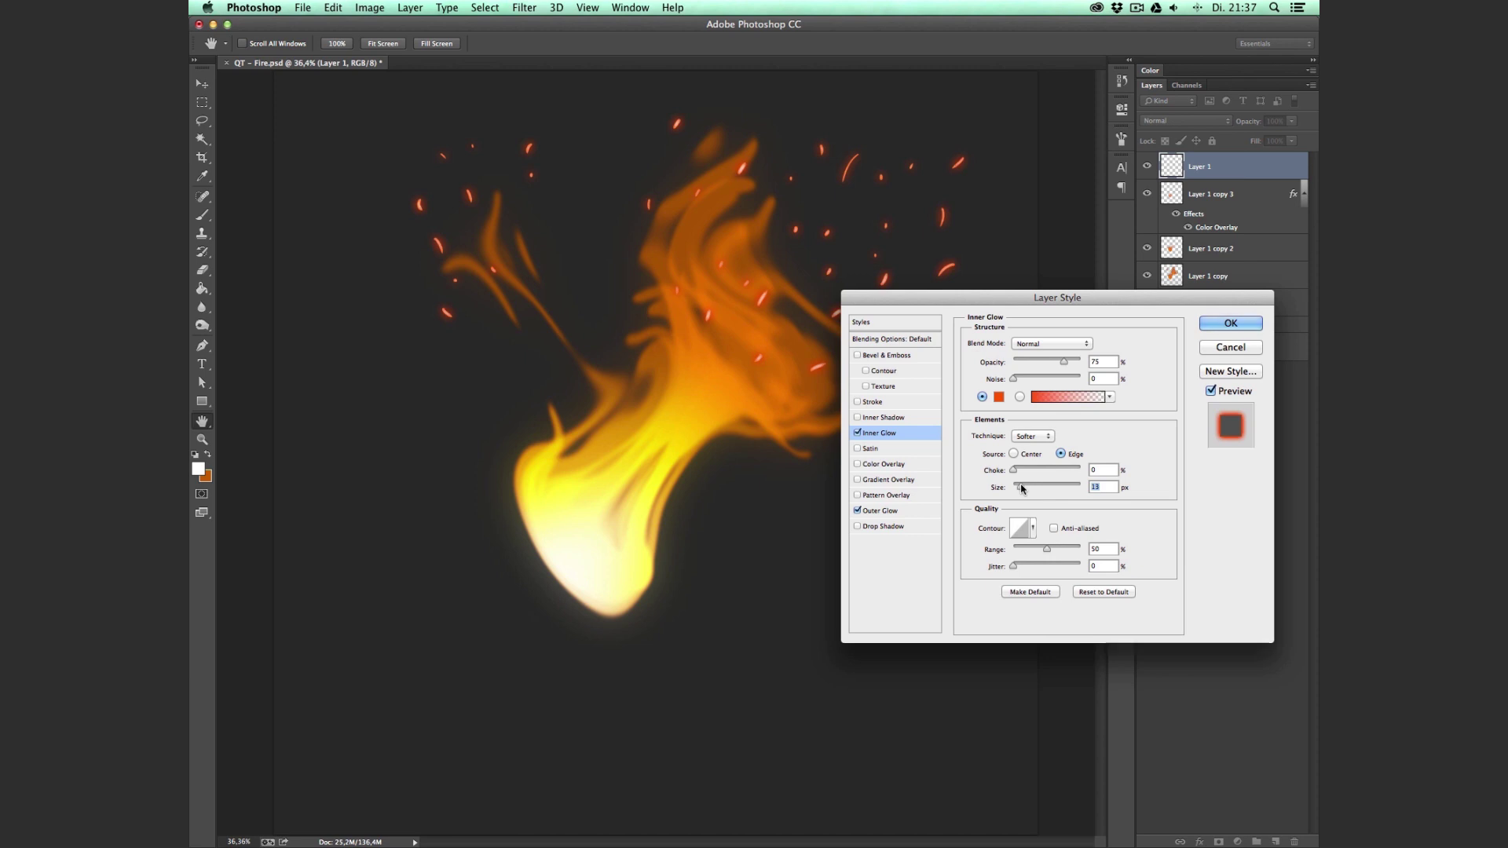
left_click(1212, 323)
key("b")
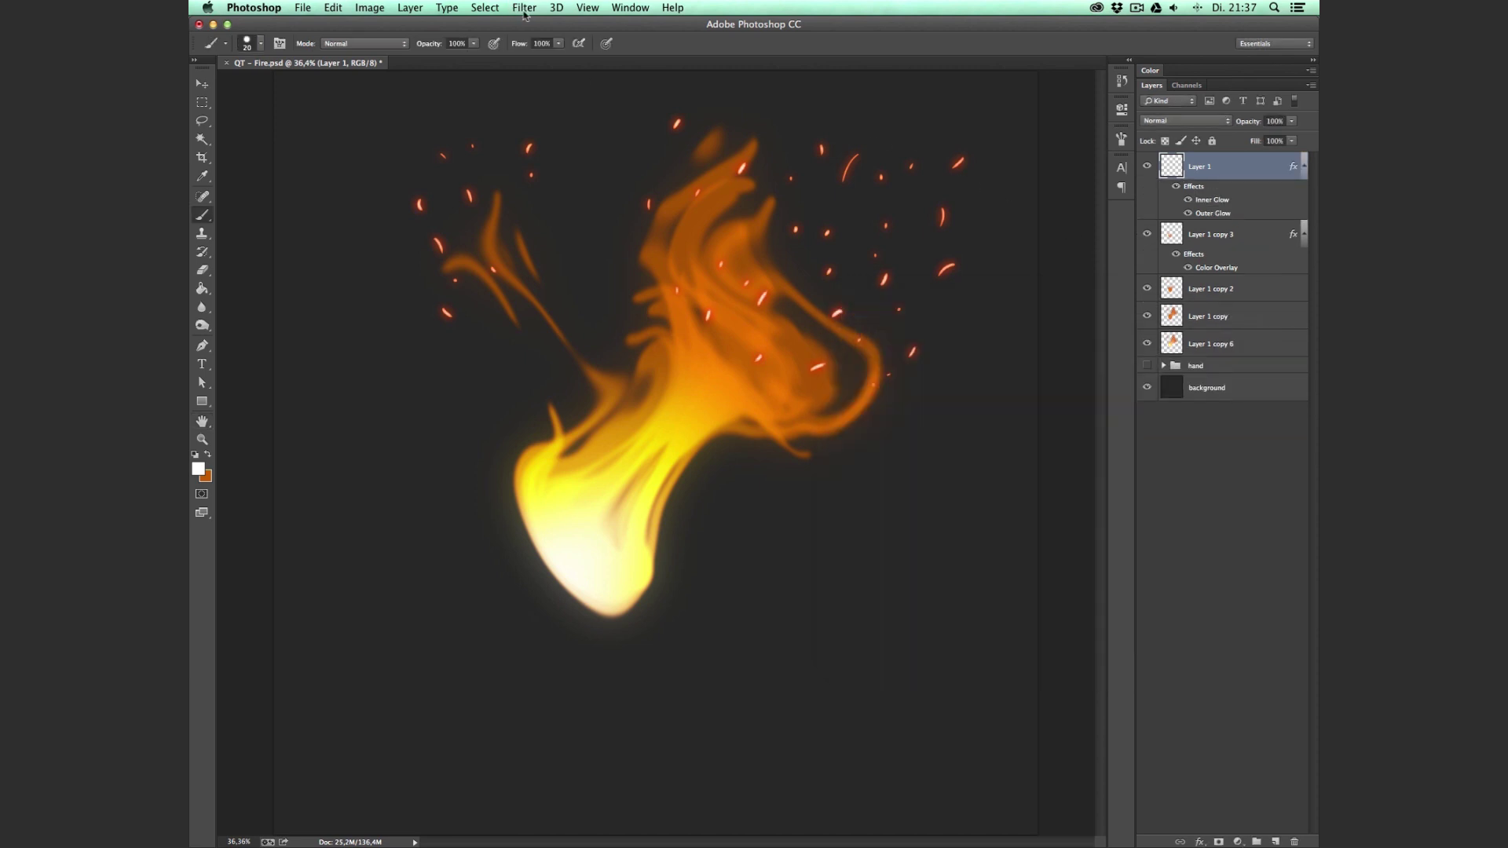
Blur the spark layer with a 3.9-pixel Gaussian Blur
left_click(524, 9)
mouse_move(573, 179)
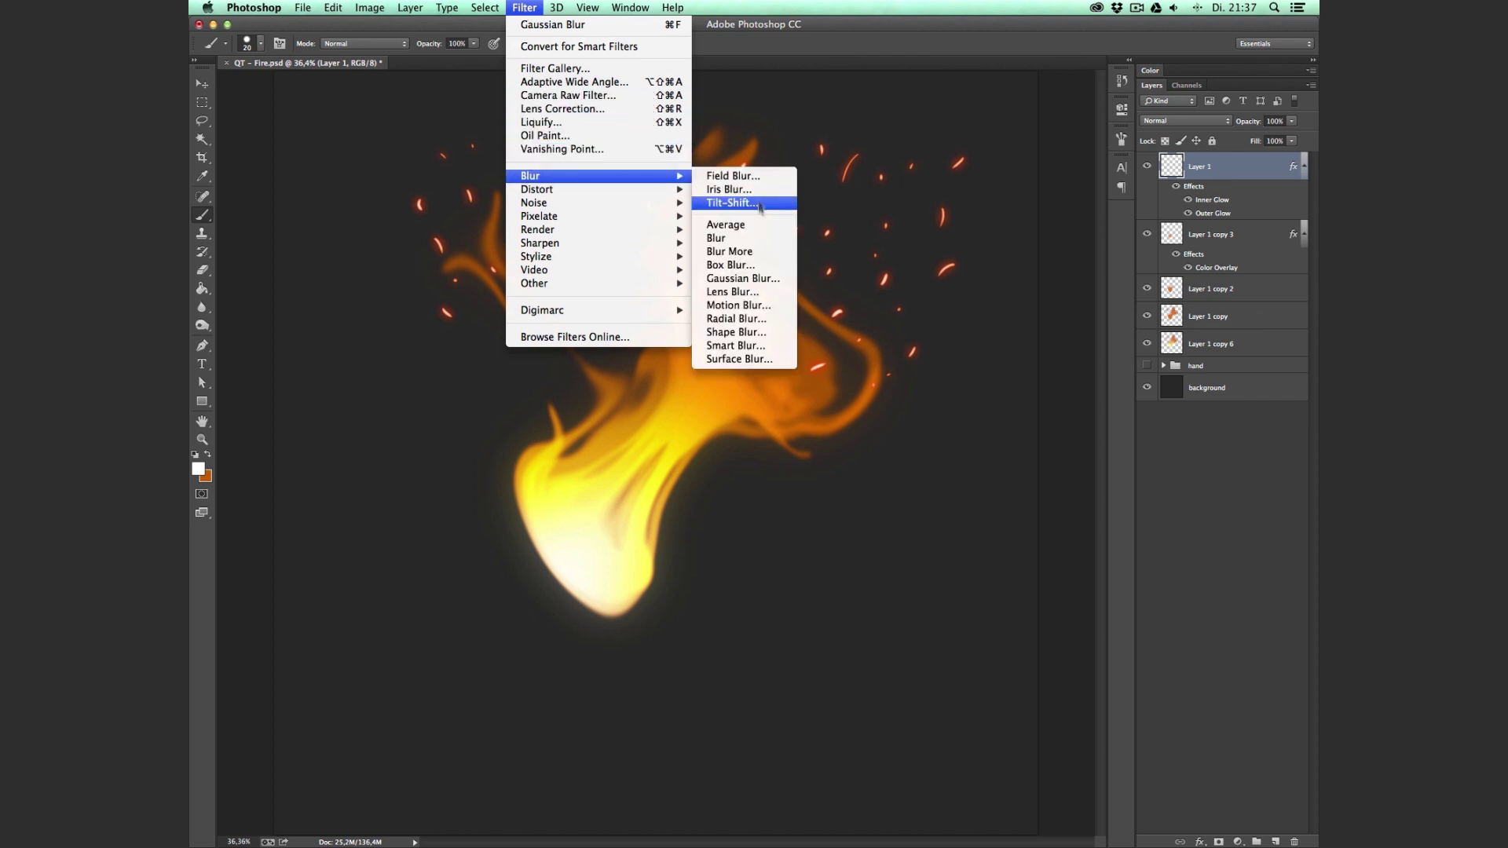
left_click(742, 279)
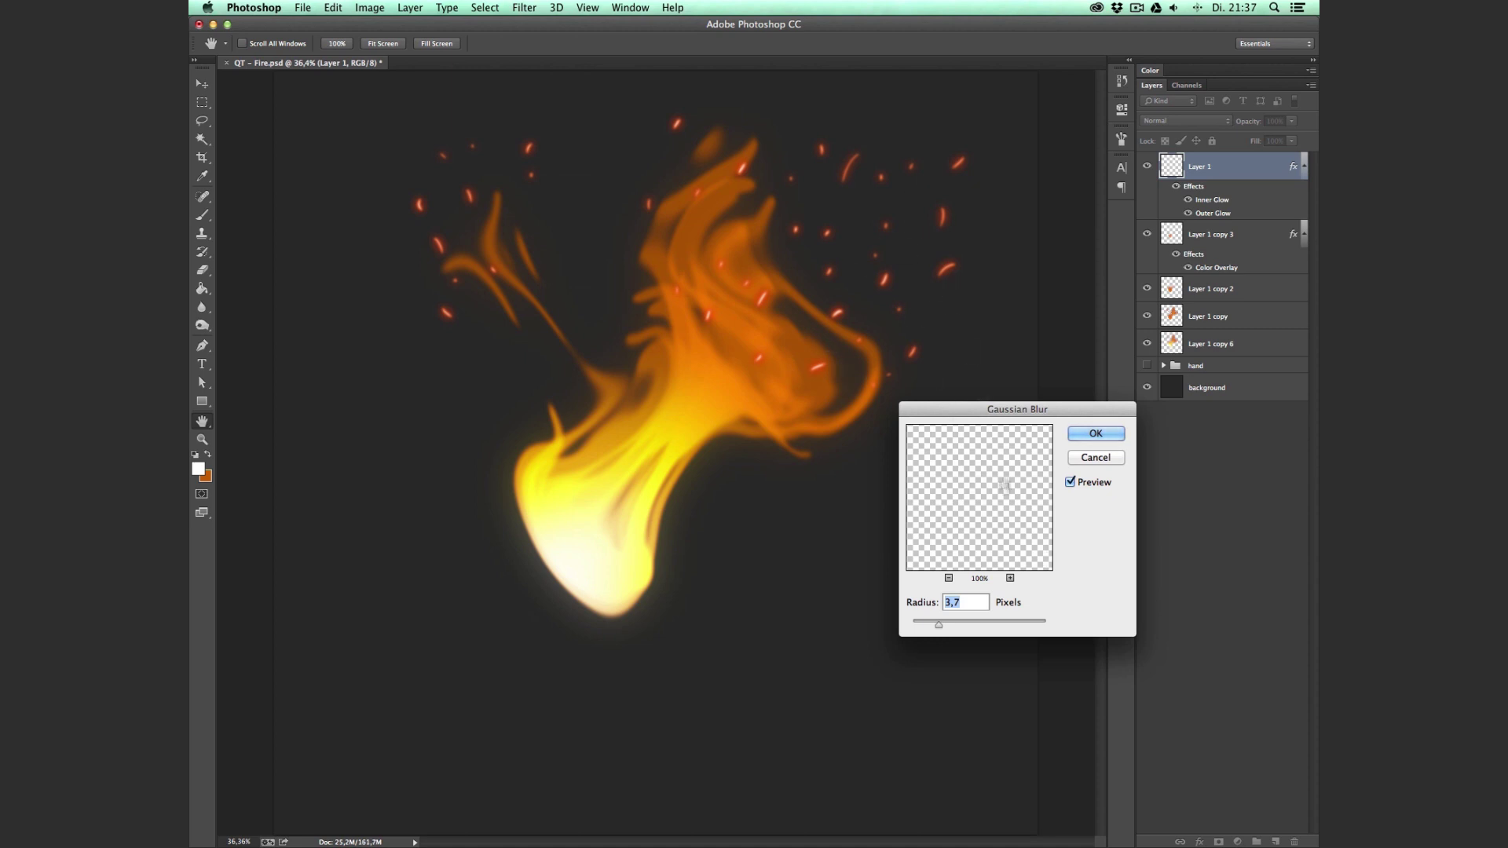
left_click_drag(940, 626, 947, 627)
left_click(1094, 434)
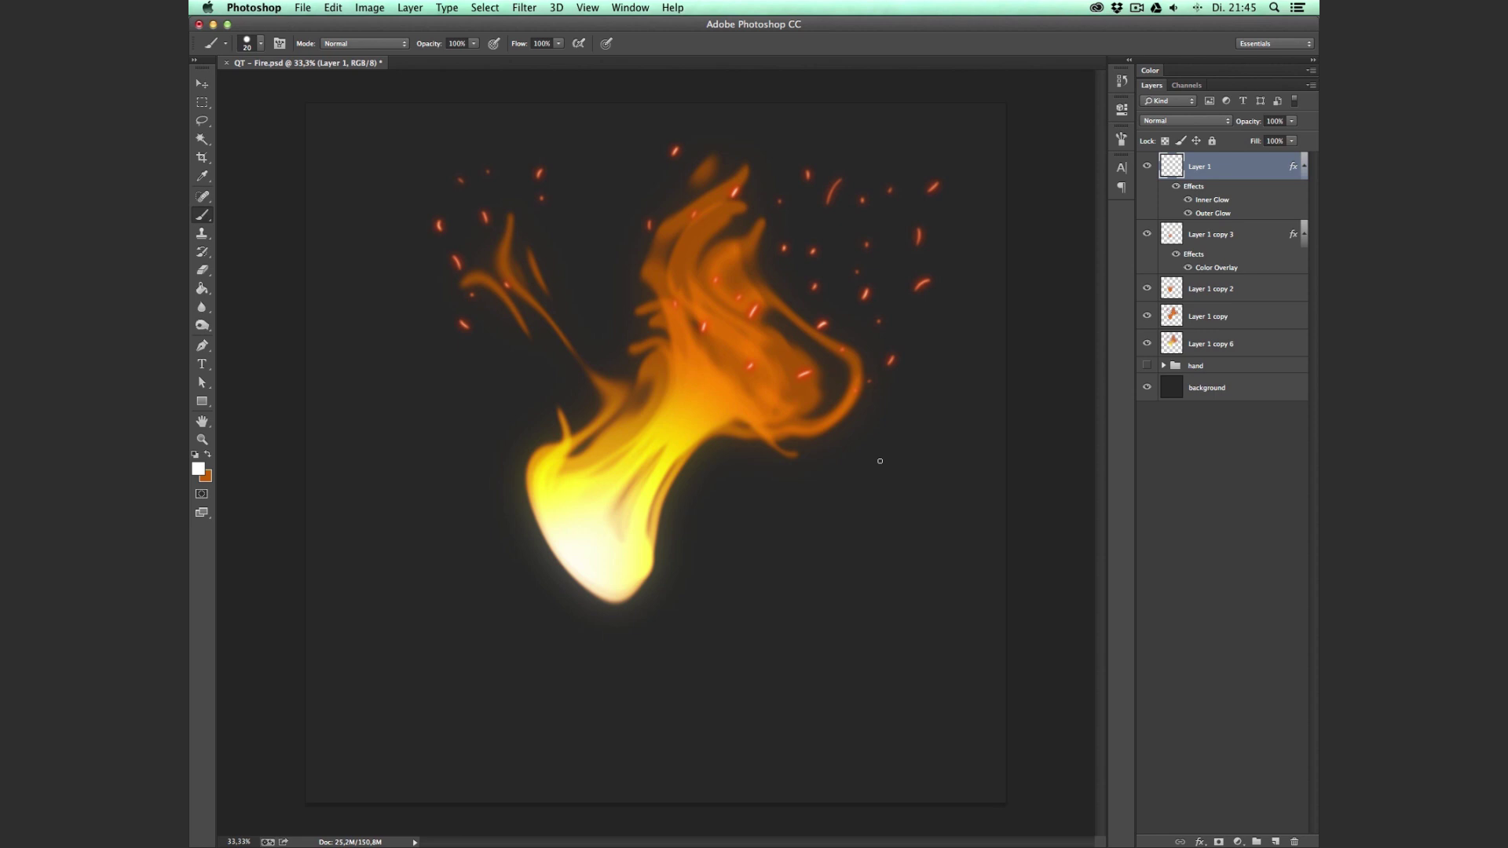
Merge all the flame and spark layers into a single Layer 1
left_click(1219, 345, "shift")
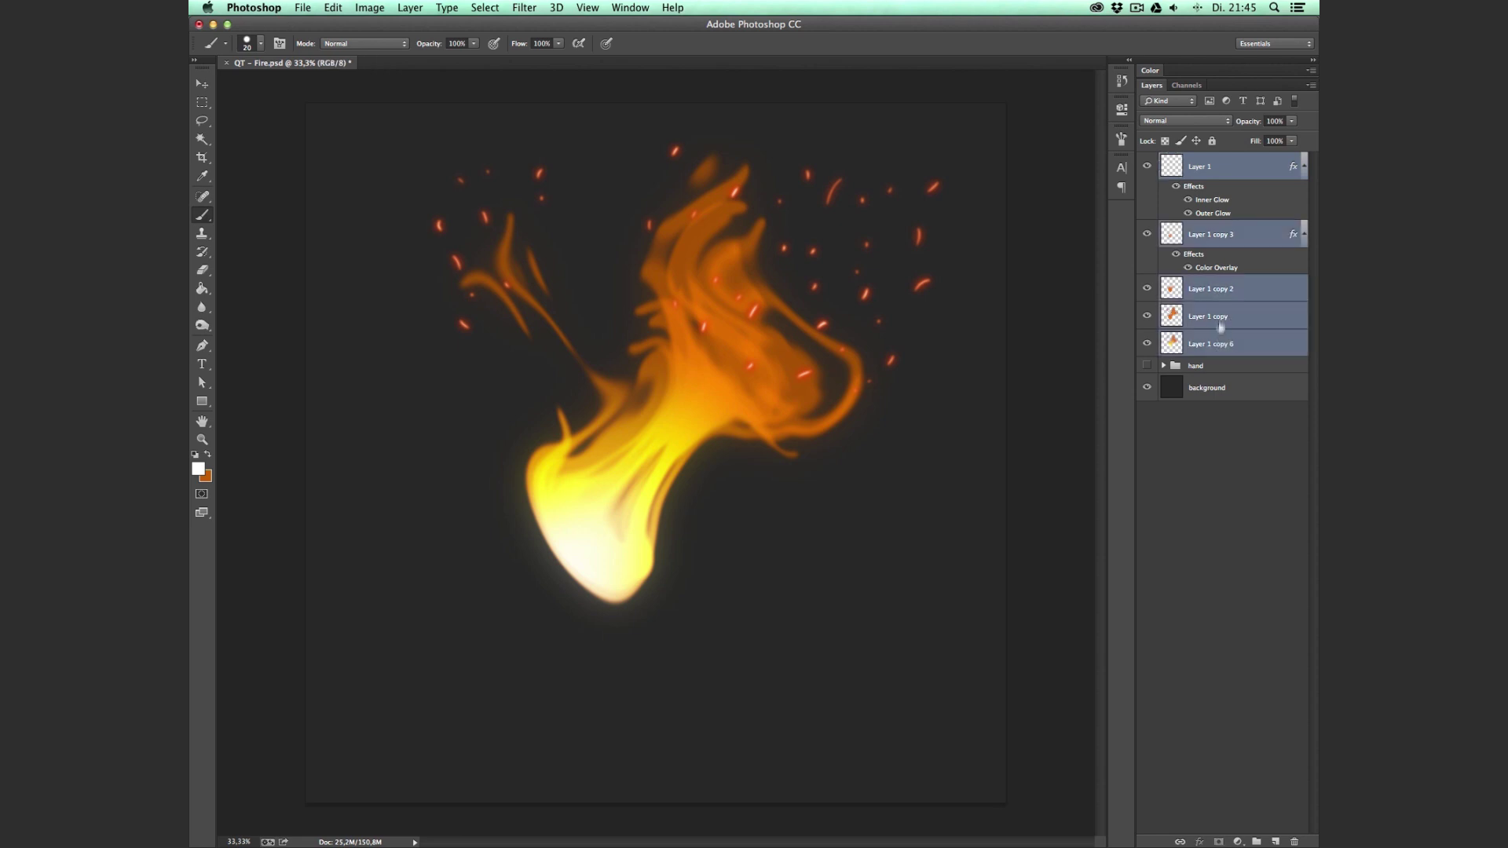
right_click(1187, 172)
left_click(1040, 504)
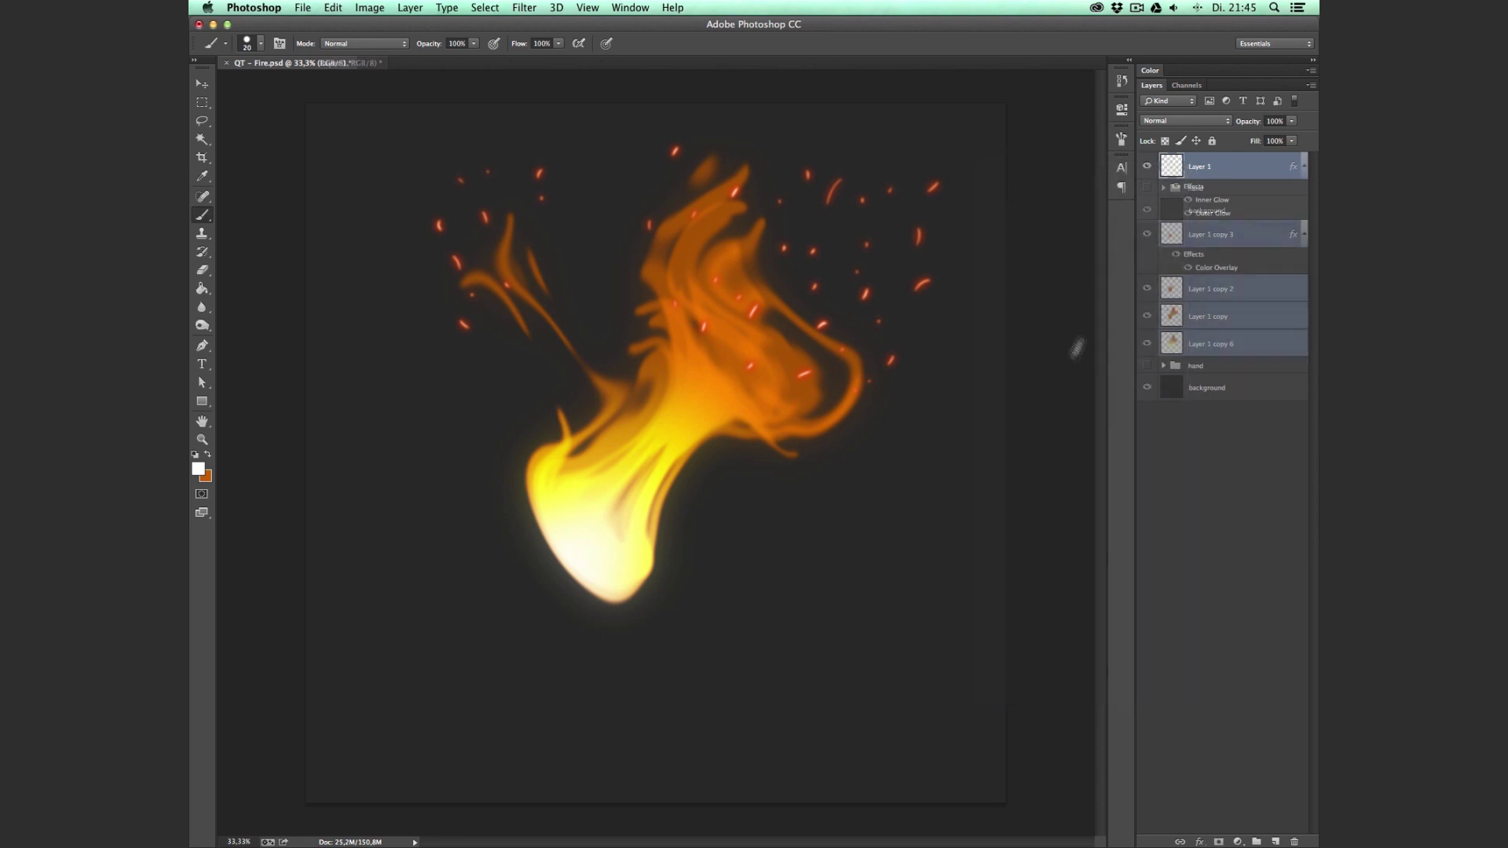
Move Layer 1 between the hand group's foreground and background, erasing flame spilling past the lower-left
left_click(1146, 166)
left_click(1146, 188)
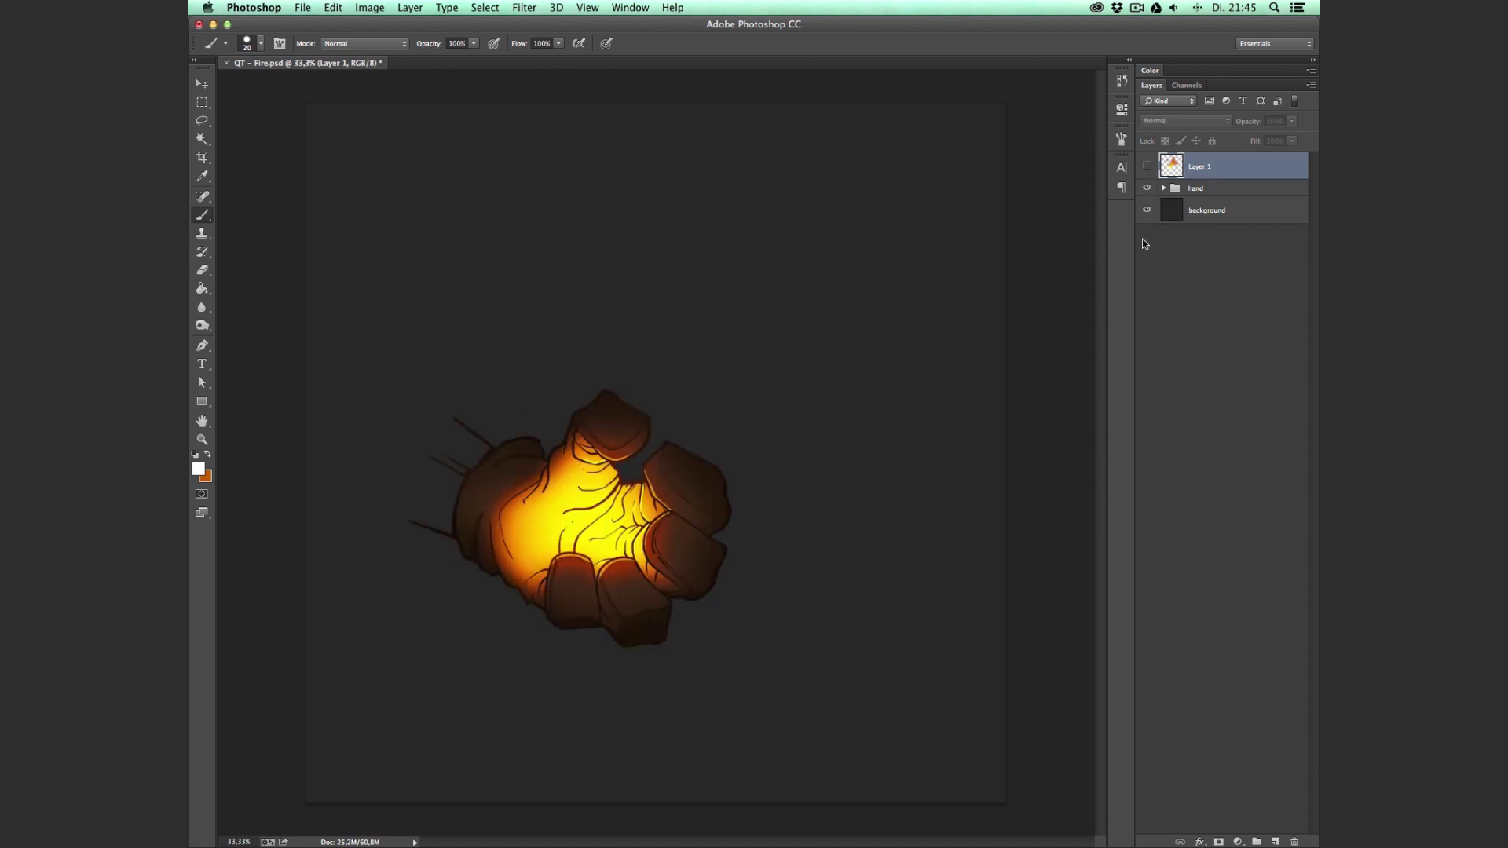
left_click(1163, 188)
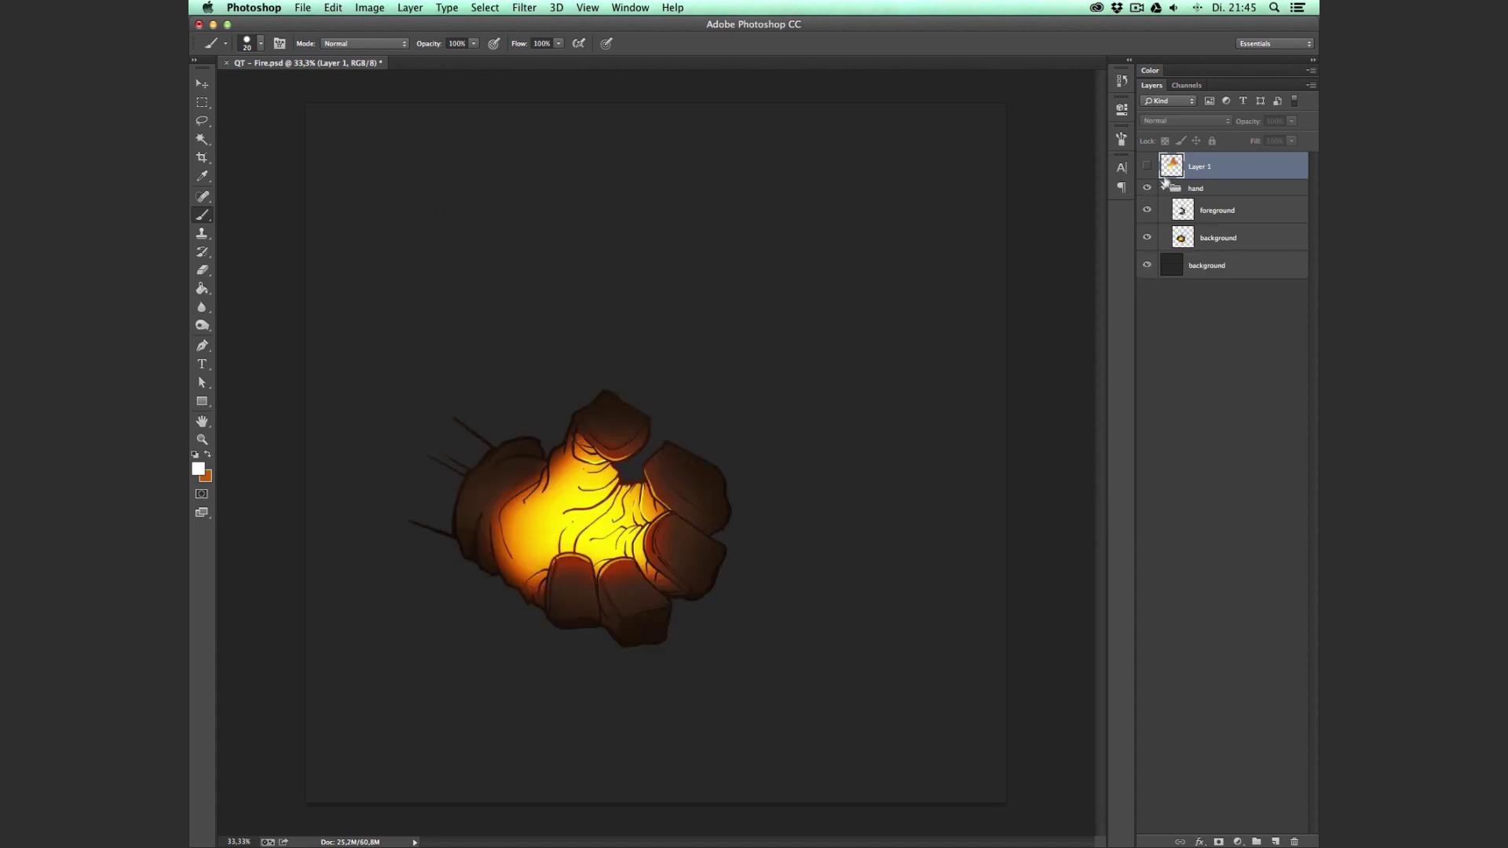
left_click(1146, 166)
left_click_drag(1206, 168, 1195, 224)
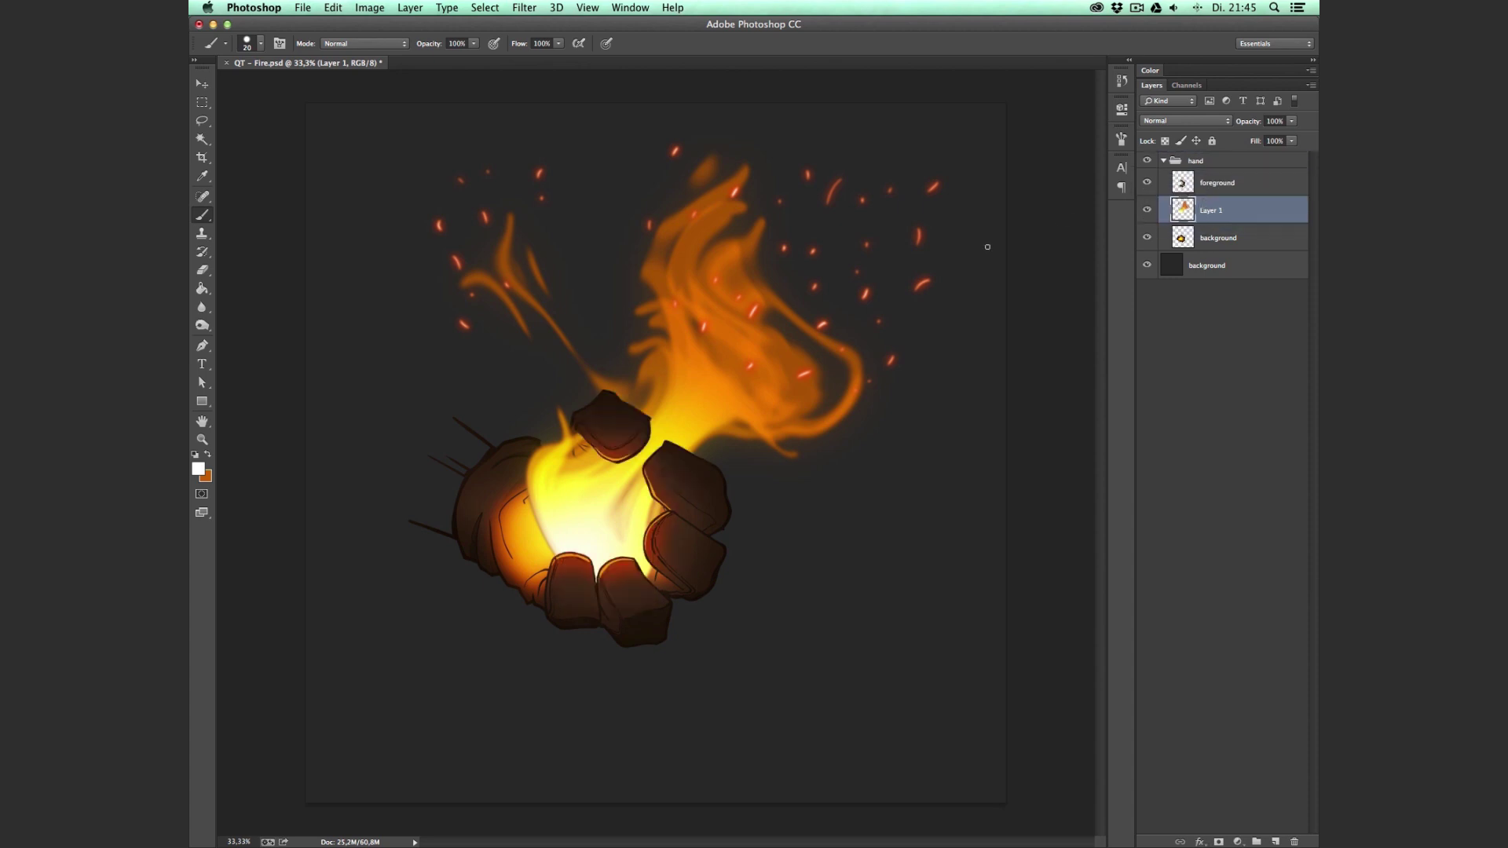
key("e")
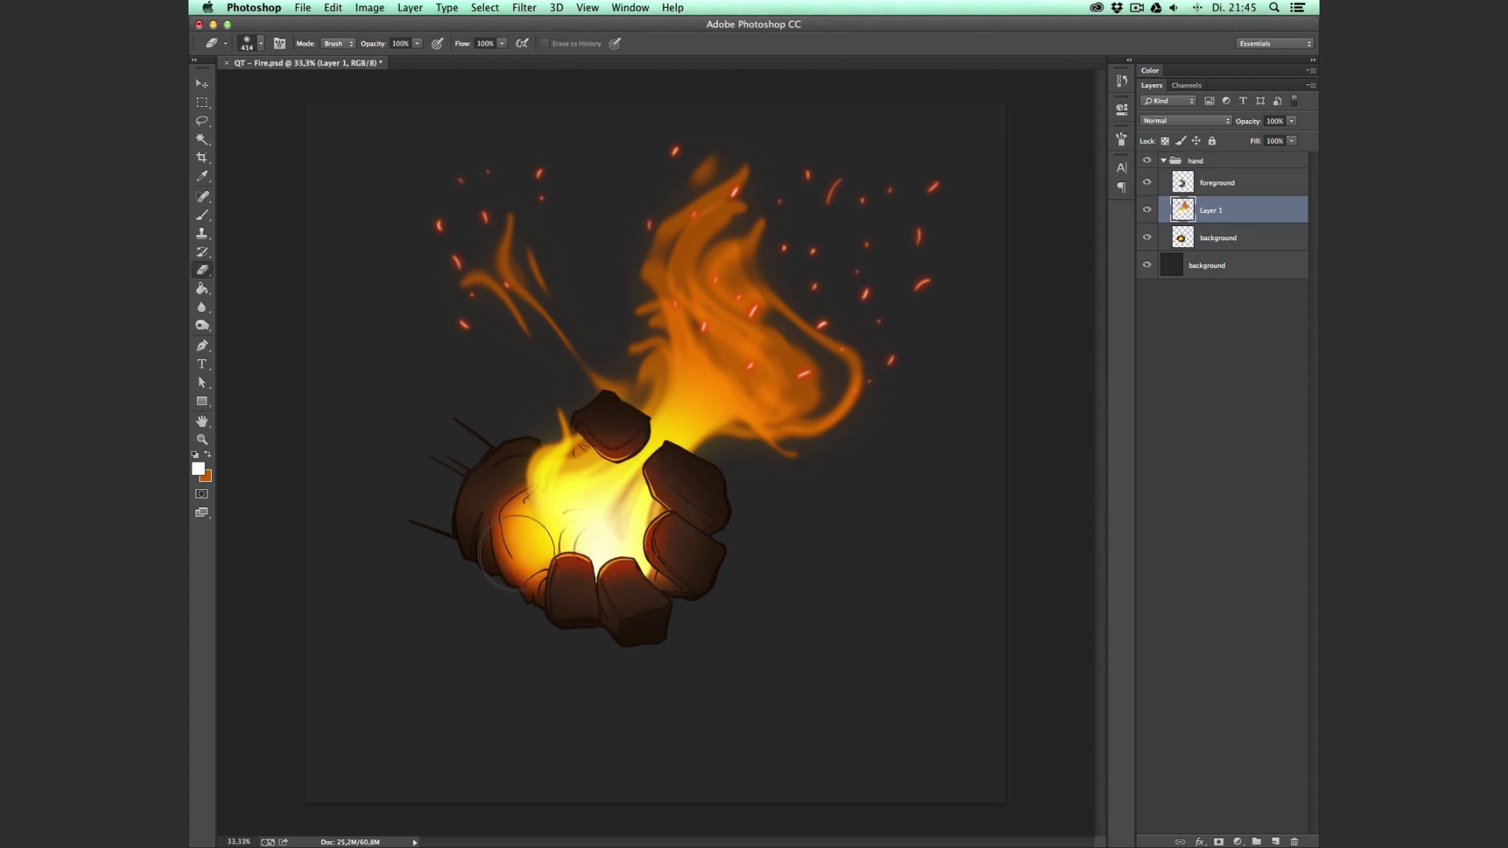
left_click_drag(500, 512, 522, 565)
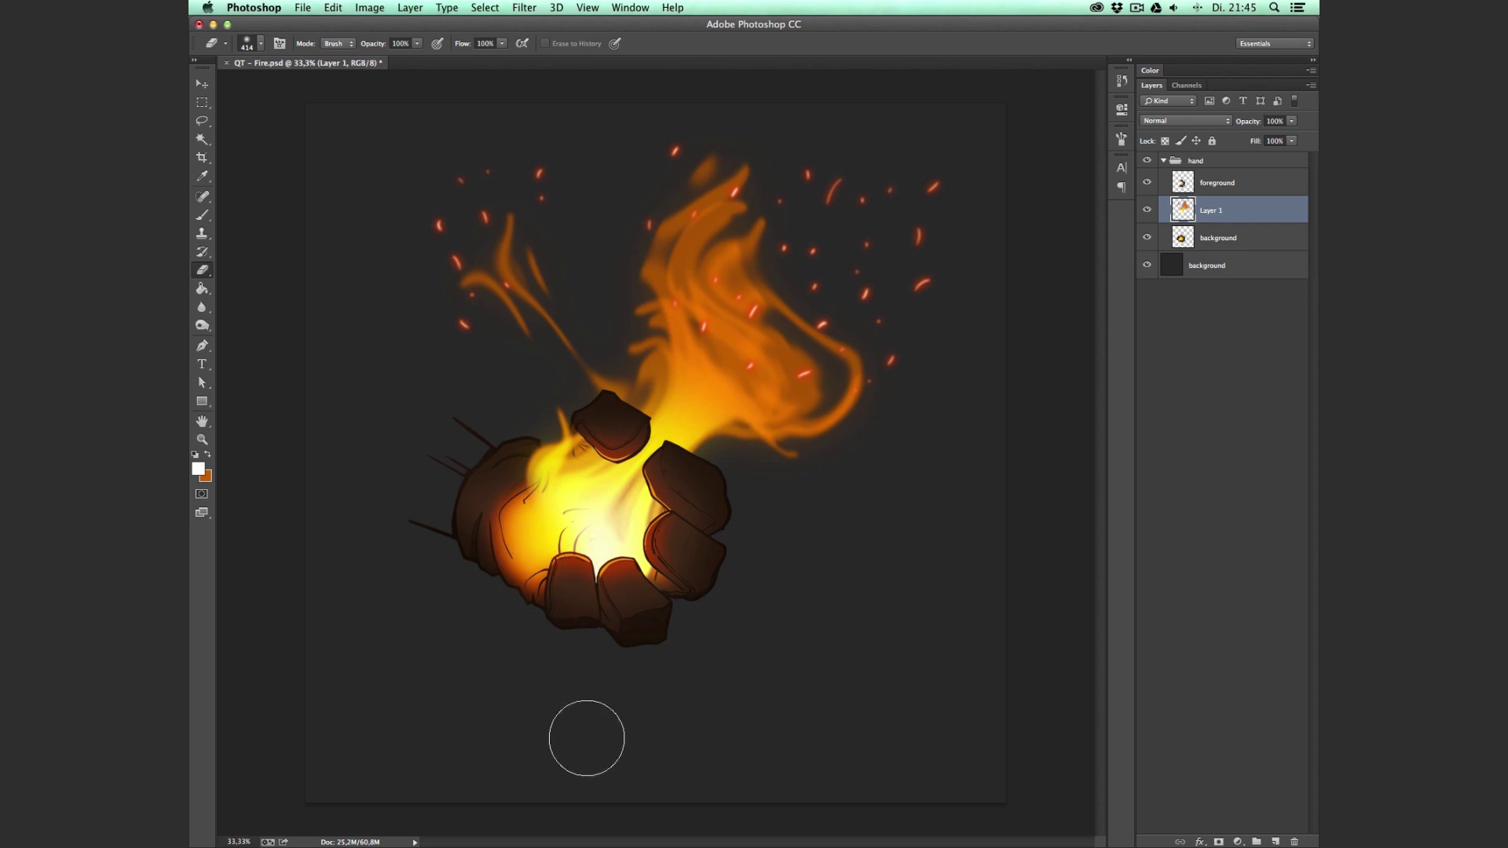